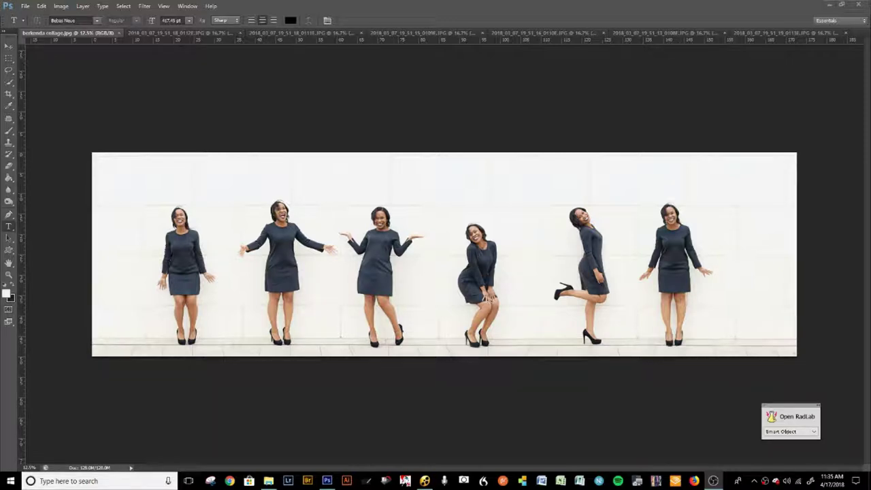
# - Look through the individual source photos to compare the poses, and return to the finished collage
pyautogui.click(198, 33)
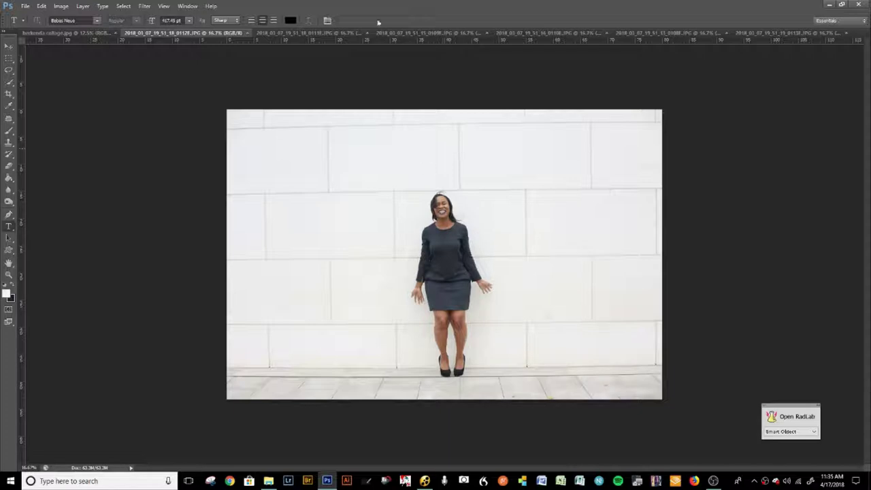
pyautogui.click(327, 34)
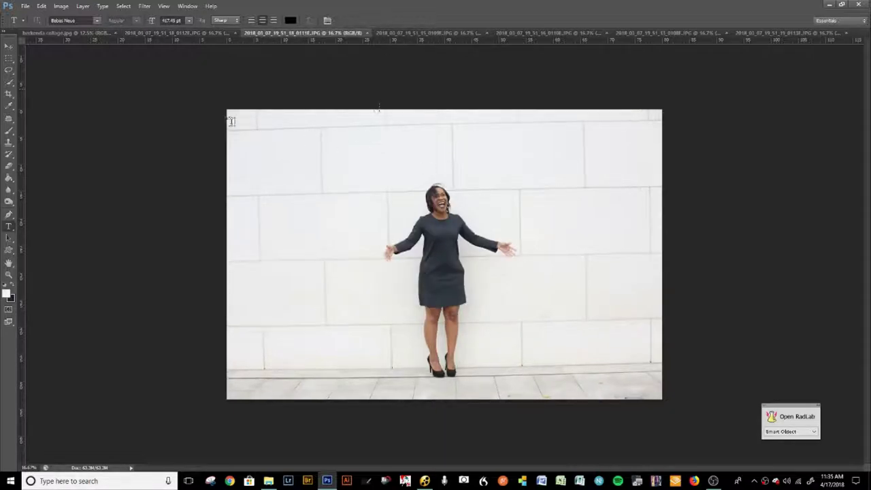
pyautogui.click(435, 32)
pyautogui.click(534, 34)
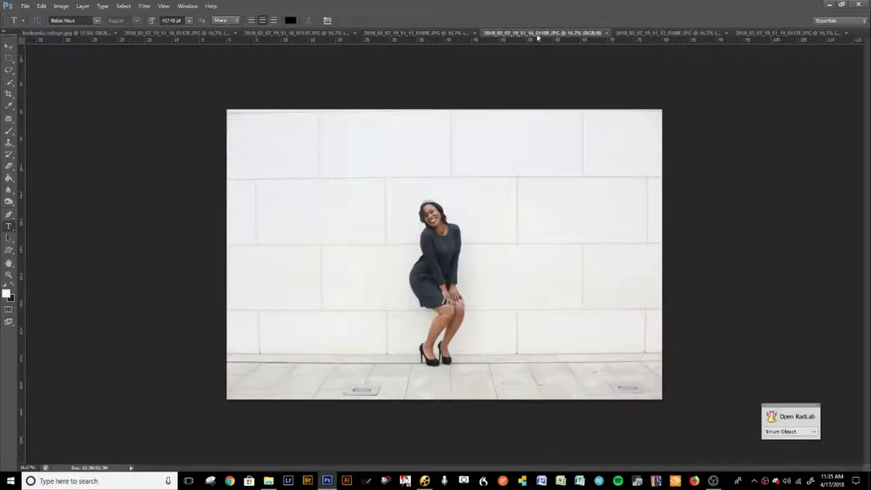
pyautogui.click(647, 34)
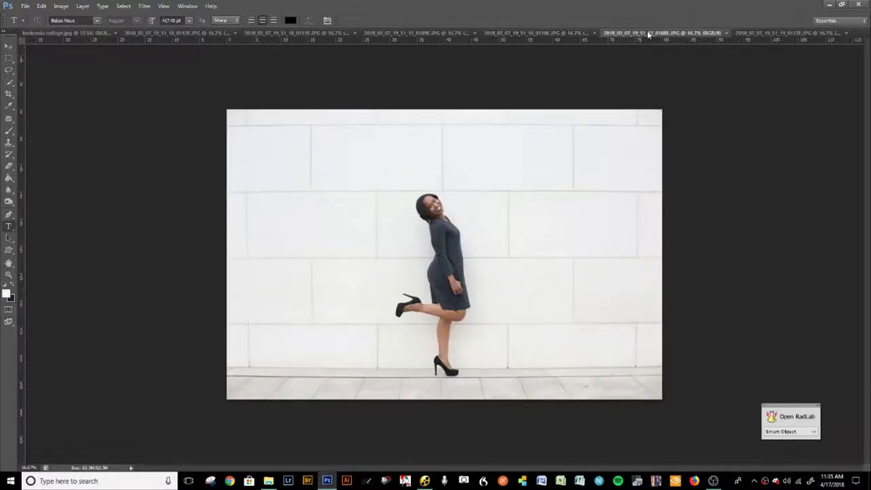
pyautogui.click(757, 34)
pyautogui.click(612, 33)
pyautogui.click(548, 34)
pyautogui.click(420, 34)
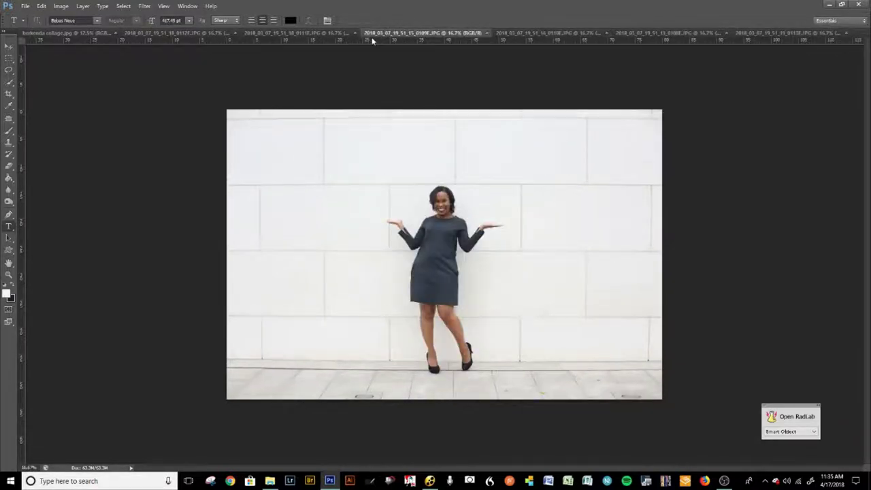
pyautogui.click(91, 34)
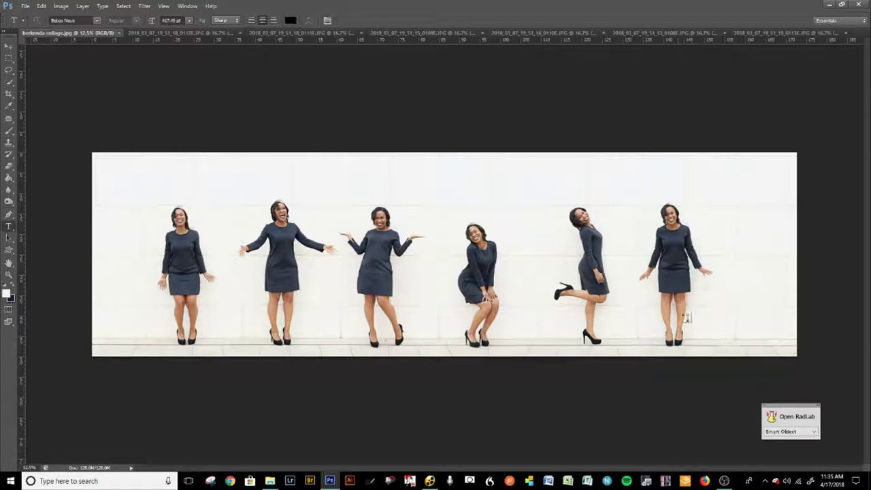
# - Compare the finished collage with the 0112E and 0113E source photos
pyautogui.click(185, 34)
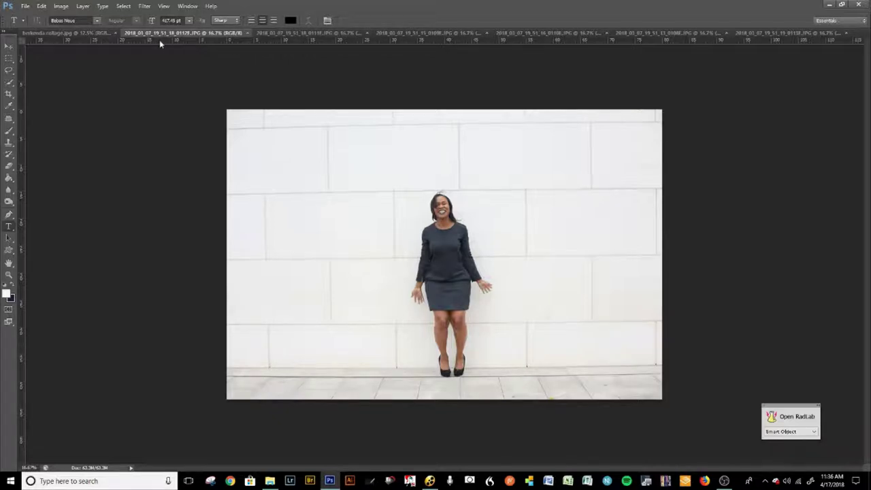
pyautogui.click(101, 33)
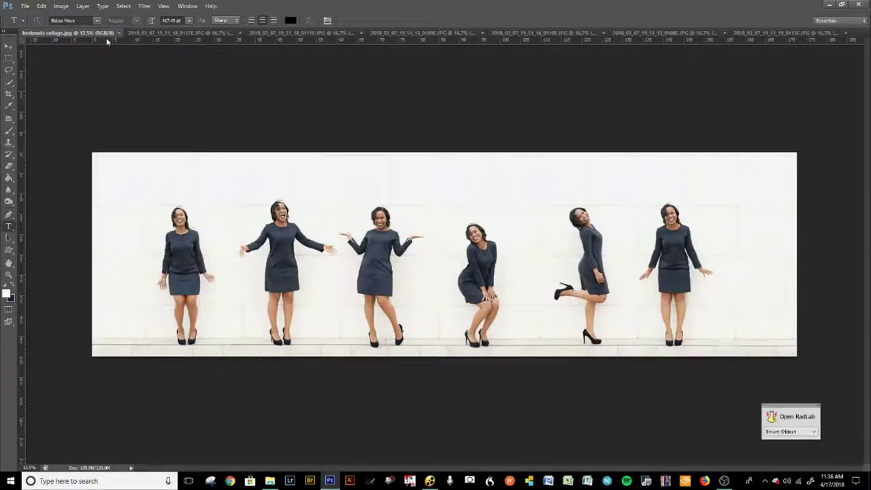
pyautogui.click(192, 35)
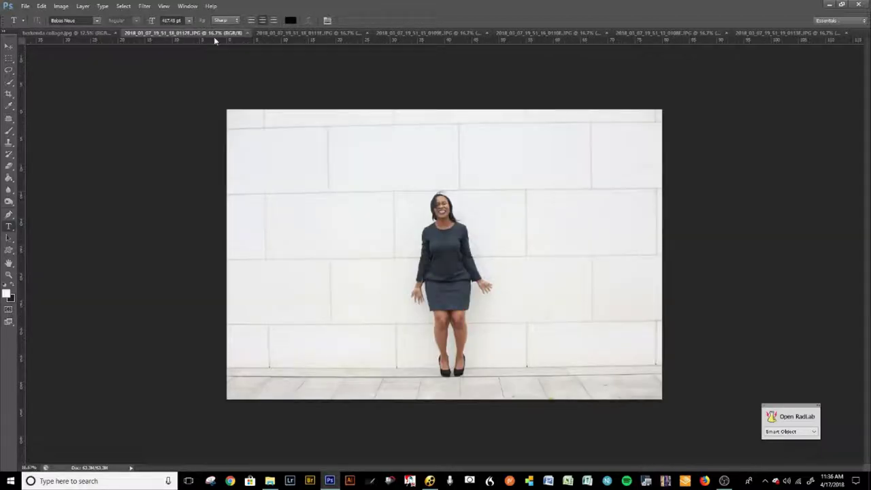
pyautogui.click(769, 33)
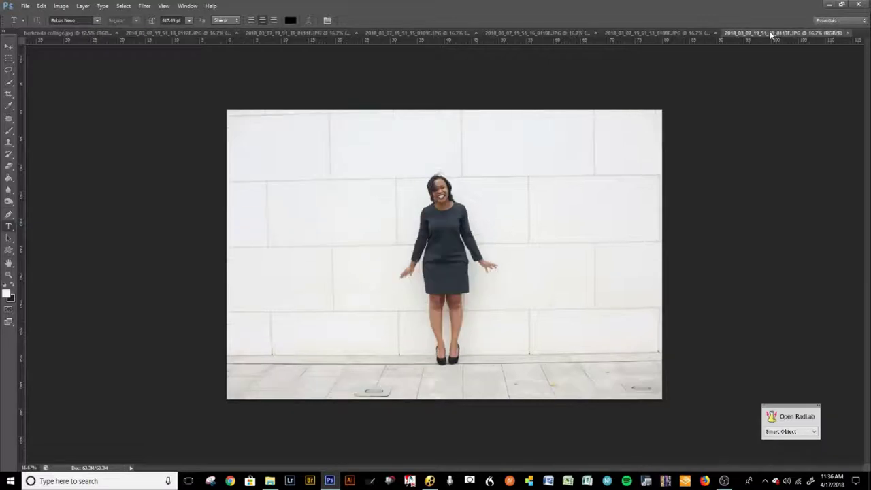
pyautogui.click(99, 32)
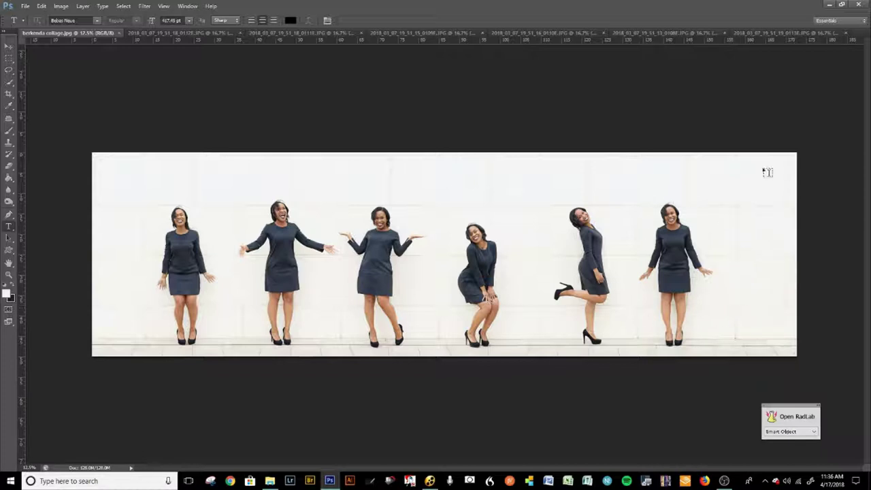
# - Duplicate the whole 0113E photo onto a new layer
pyautogui.click(775, 33)
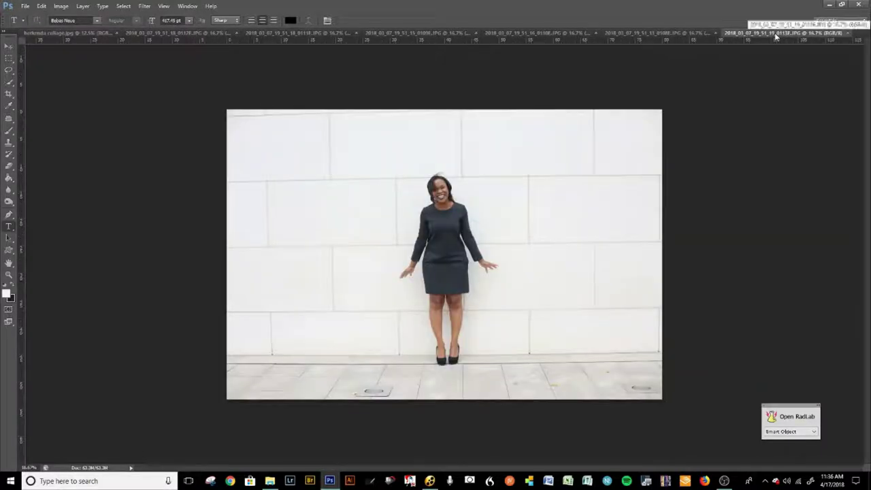
pyautogui.click(8, 45)
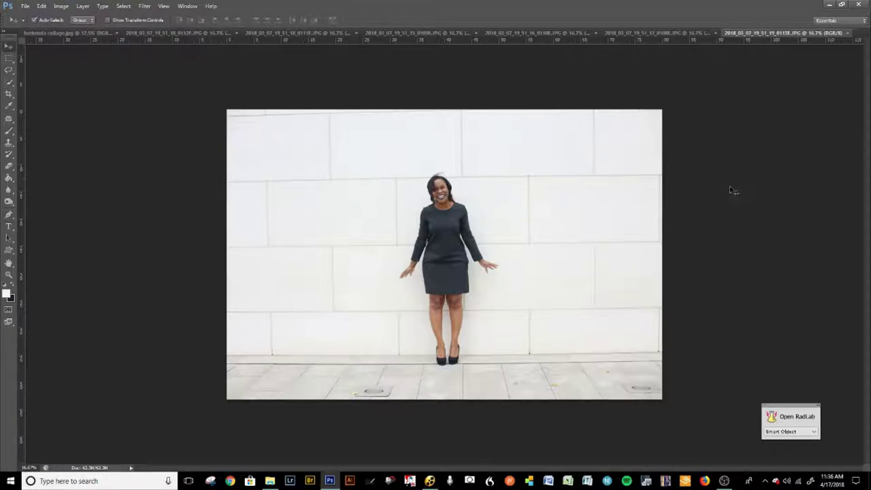
pyautogui.hotkey('ctrl', 'a')
pyautogui.hotkey('ctrl', 'j')
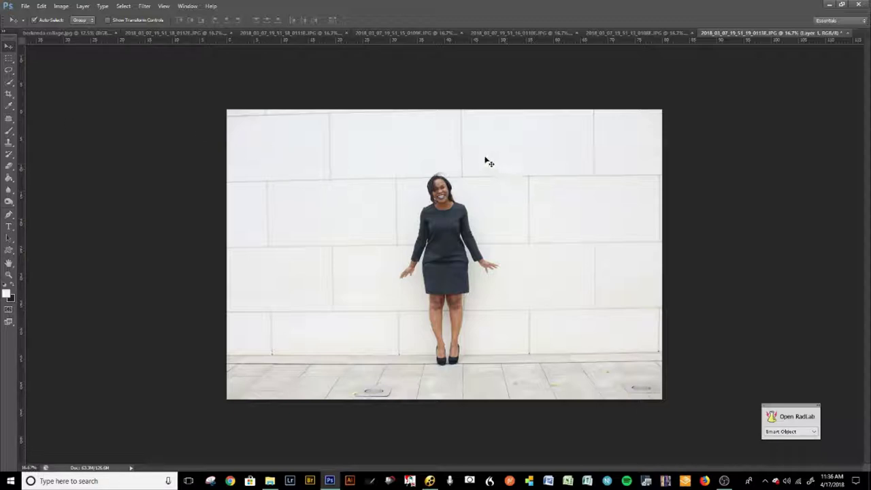
# - Rotate the duplicated photo layer clockwise by about 0.96° and display the grid over the image
pyautogui.hotkey('ctrl', 't')
pyautogui.moveTo(715, 169); pyautogui.dragTo(719, 173)
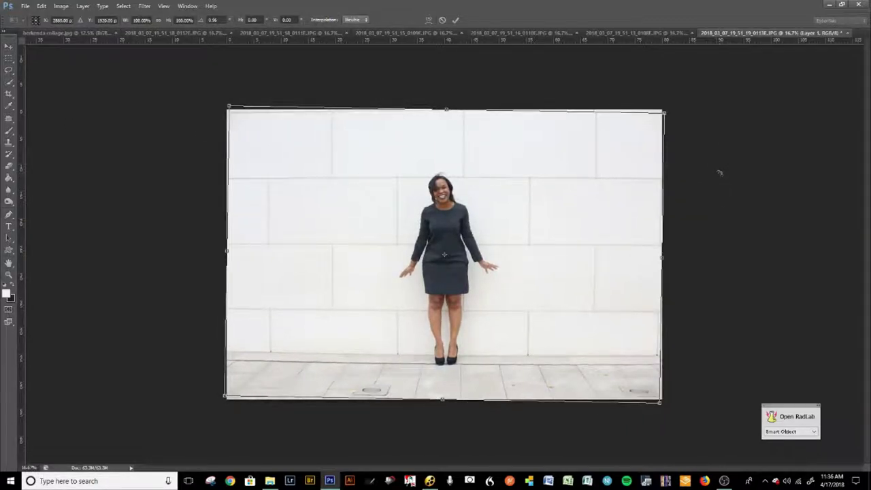
pyautogui.hotkey('ctrl', "'")
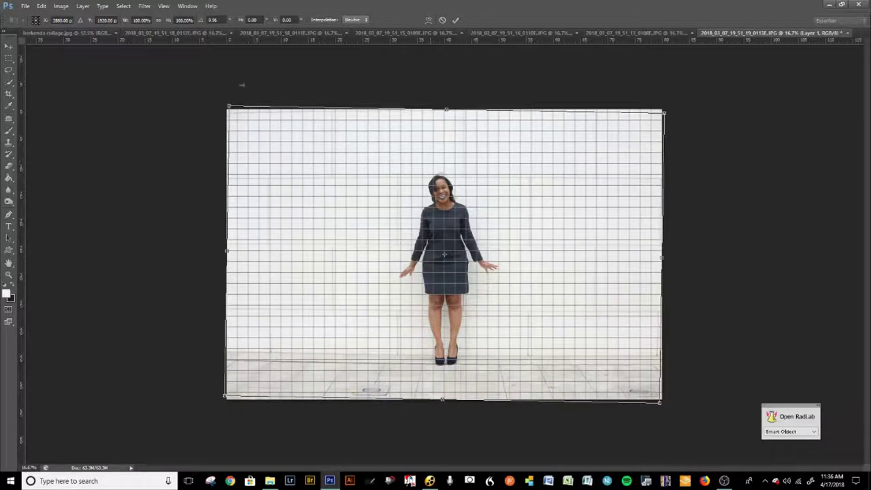
pyautogui.click(41, 6)
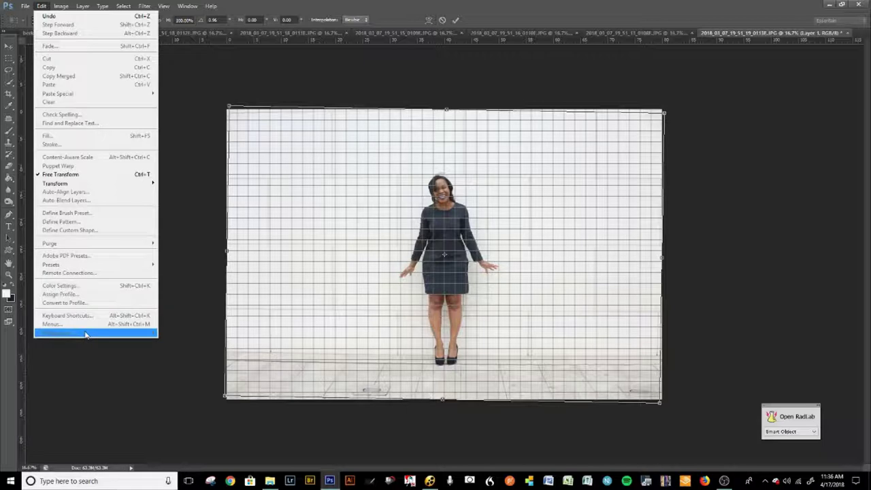
pyautogui.click(222, 145)
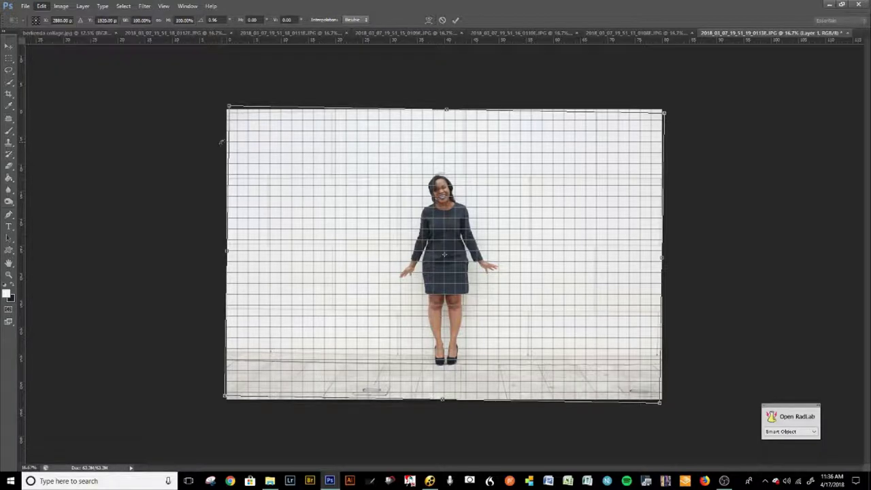
pyautogui.press('Return')
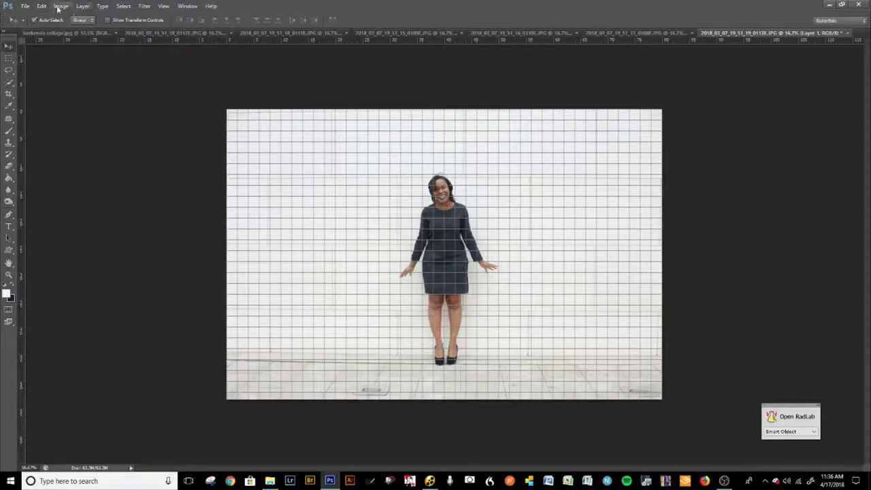
# - Configure the grid preferences with a gridline every 3 inches and 1 subdivision
pyautogui.click(42, 6)
pyautogui.moveTo(60, 333)
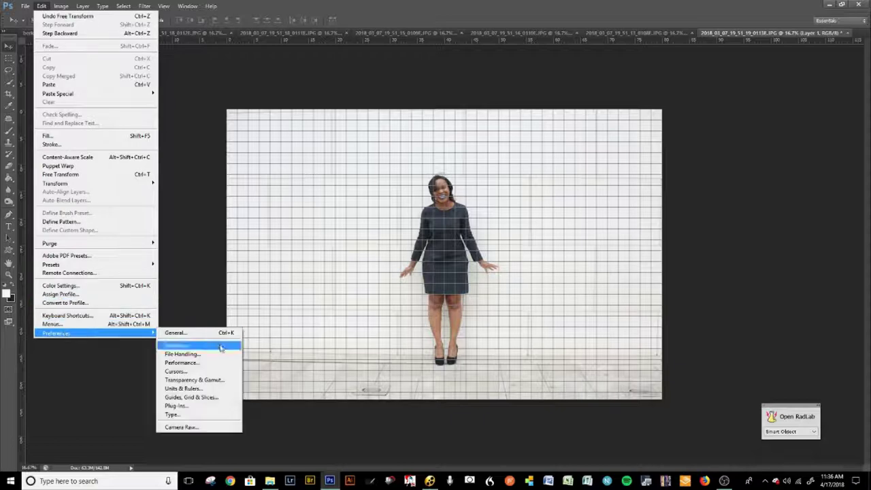
pyautogui.click(201, 397)
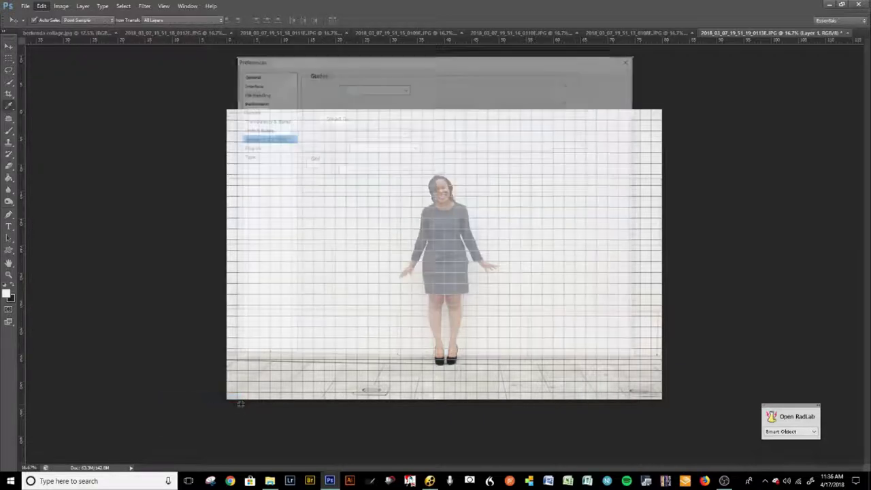
pyautogui.moveTo(458, 66); pyautogui.dragTo(210, 124)
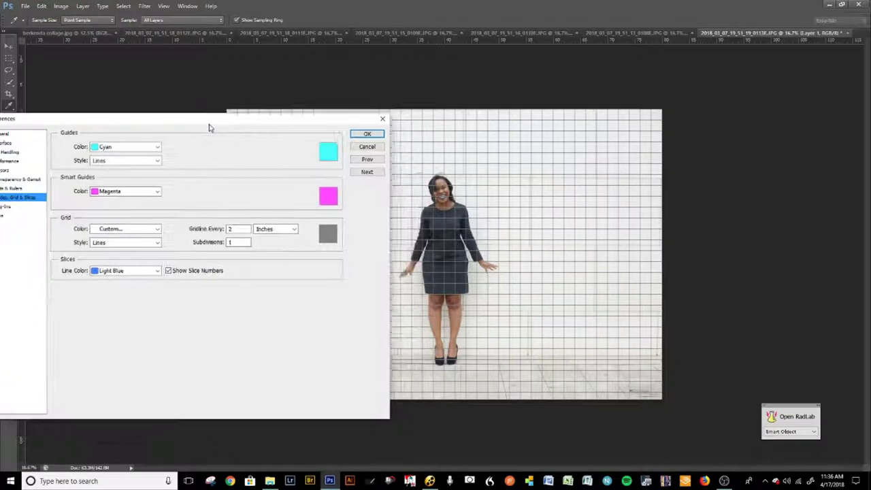
pyautogui.doubleClick(243, 242)
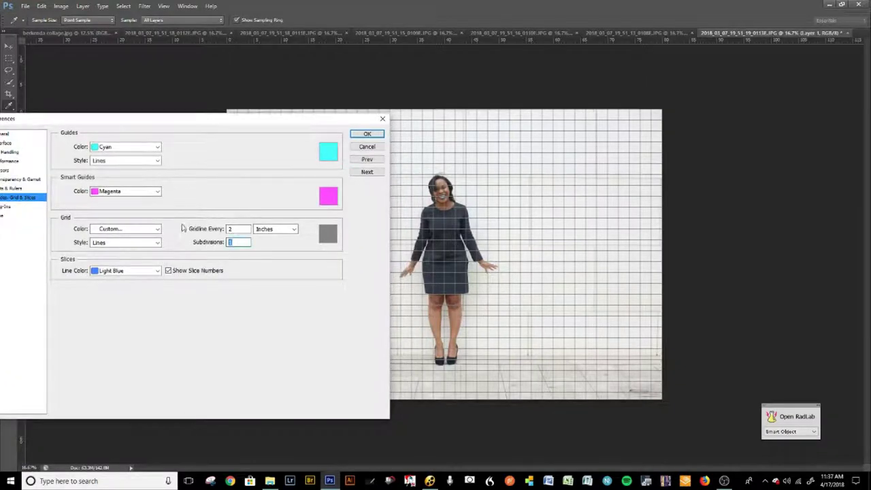
pyautogui.write('4')
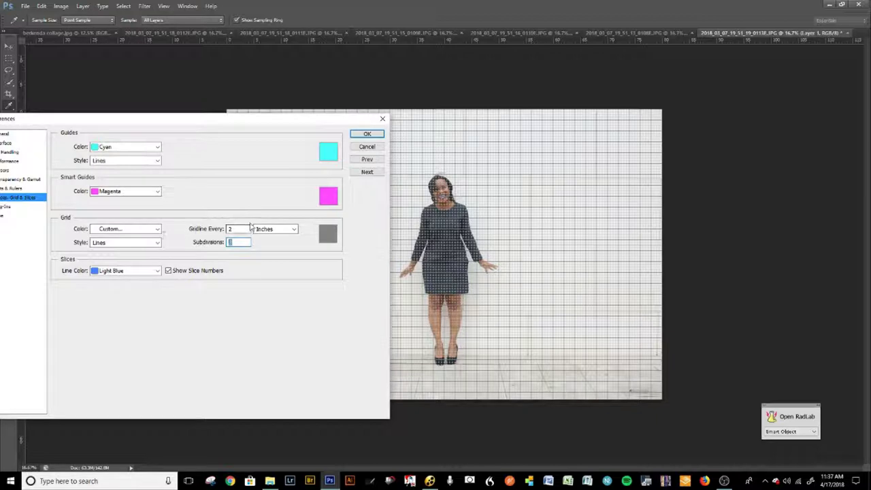
pyautogui.write('1')
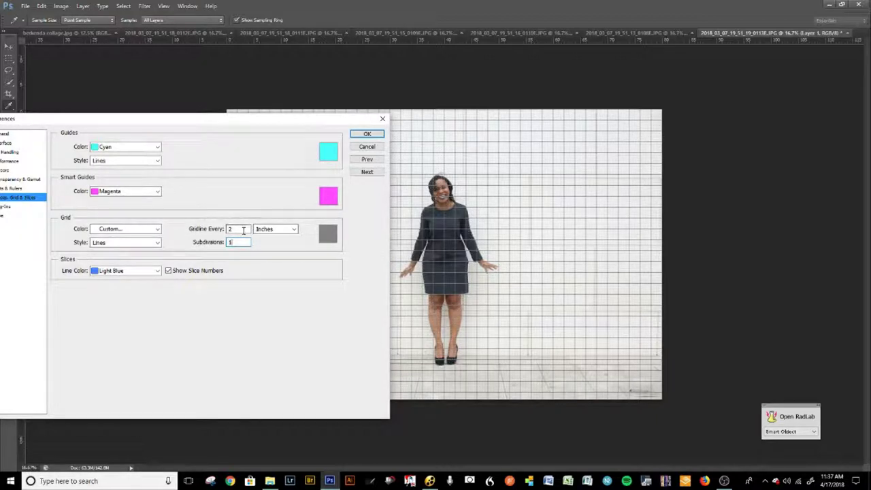
pyautogui.write('3')
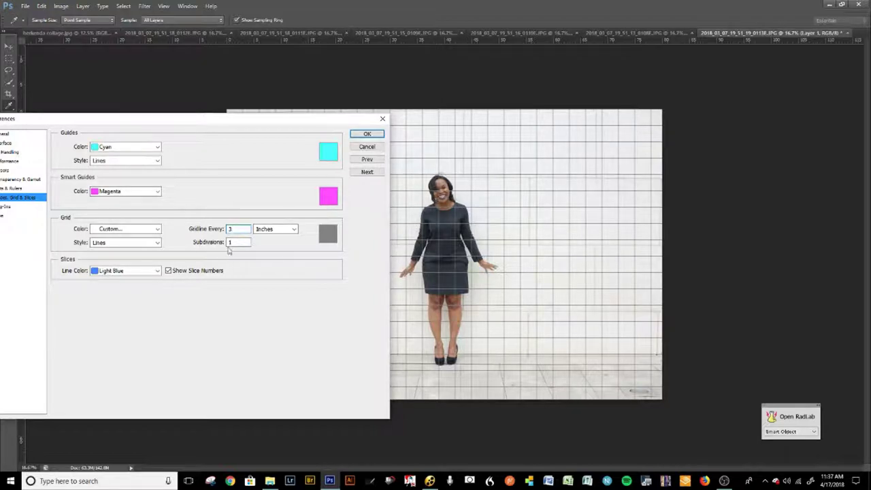
pyautogui.click(367, 134)
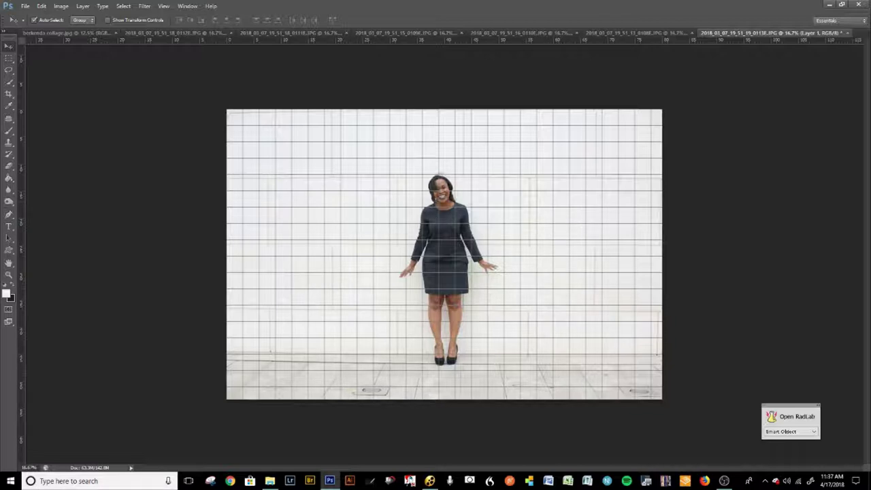
# - Show the document's layers, duplicate the Background layer, and make Layer 1 active again
pyautogui.press('F7')
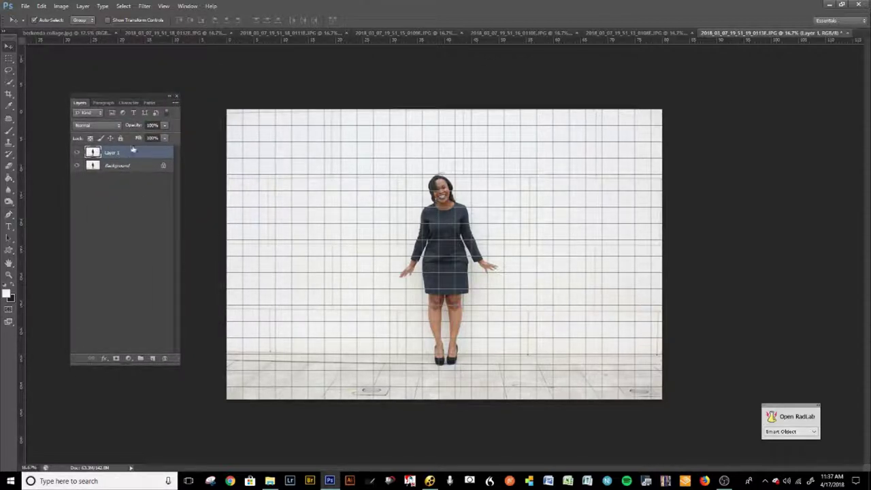
pyautogui.moveTo(123, 163); pyautogui.dragTo(150, 358)
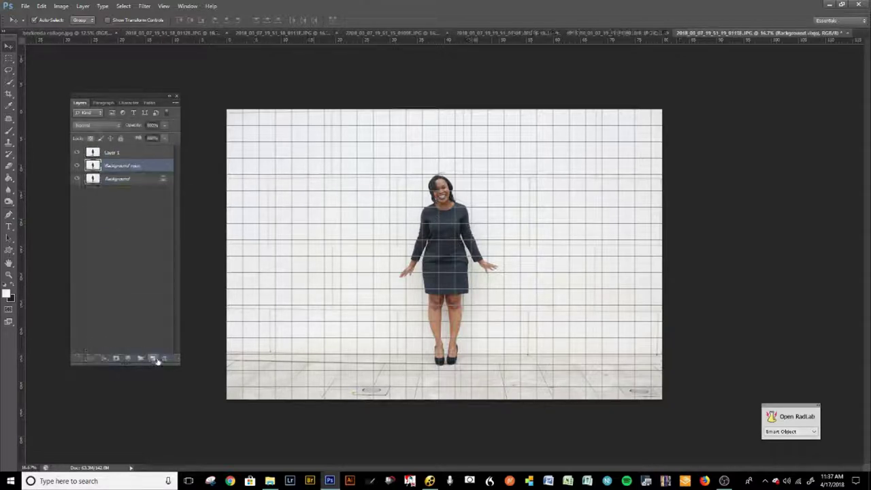
pyautogui.click(116, 155)
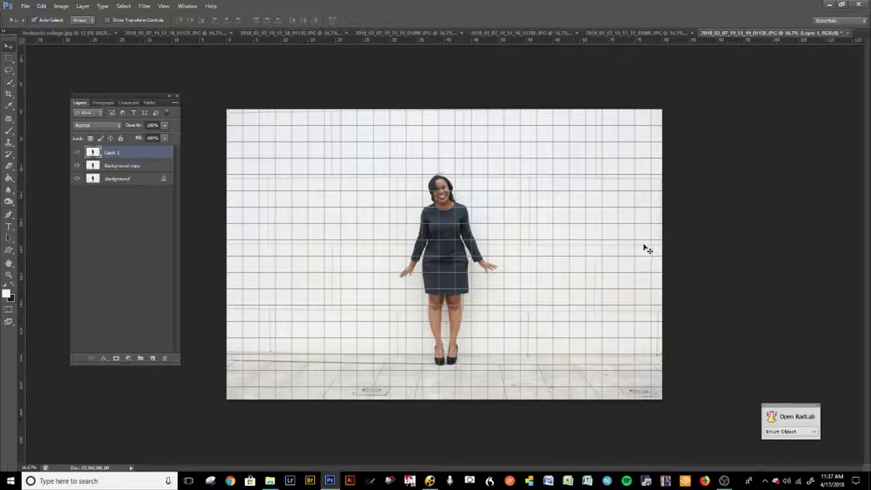
# - Free-transform Layer 1 to level the wall lines with the grid, shift it slightly left, and merge all layers
pyautogui.hotkey('ctrl', 't')
pyautogui.moveTo(756, 261)
pyautogui.mouseDown()
pyautogui.moveTo(751, 267)
pyautogui.moveTo(767, 265)
pyautogui.moveTo(767, 247)
pyautogui.moveTo(769, 260)
pyautogui.mouseUp()
pyautogui.moveTo(594, 278); pyautogui.dragTo(583, 278)
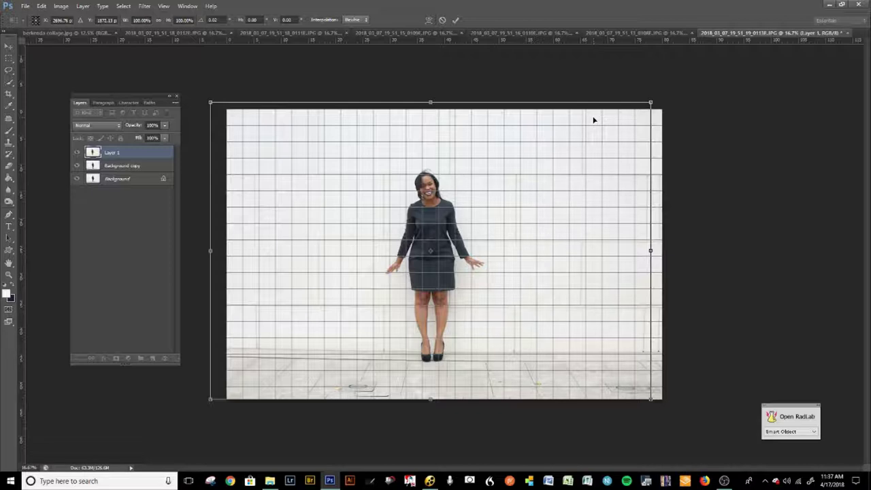
pyautogui.press('Return')
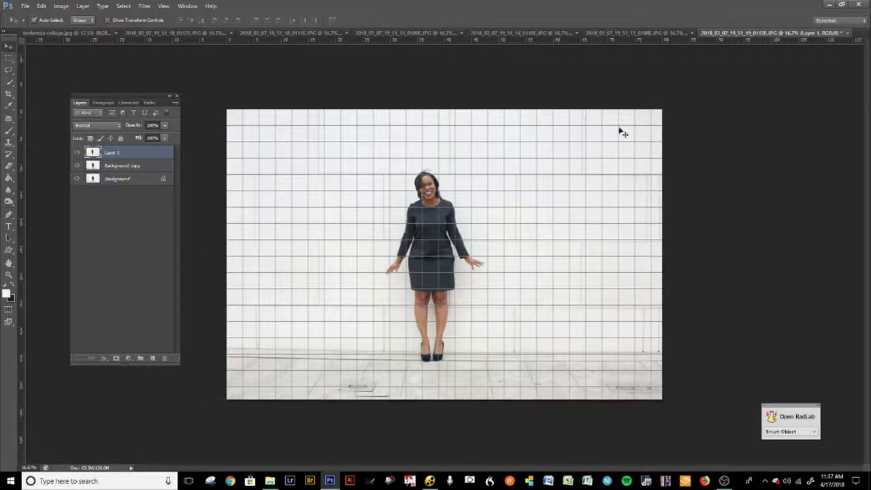
pyautogui.hotkey('ctrl', 'shift', 'e')
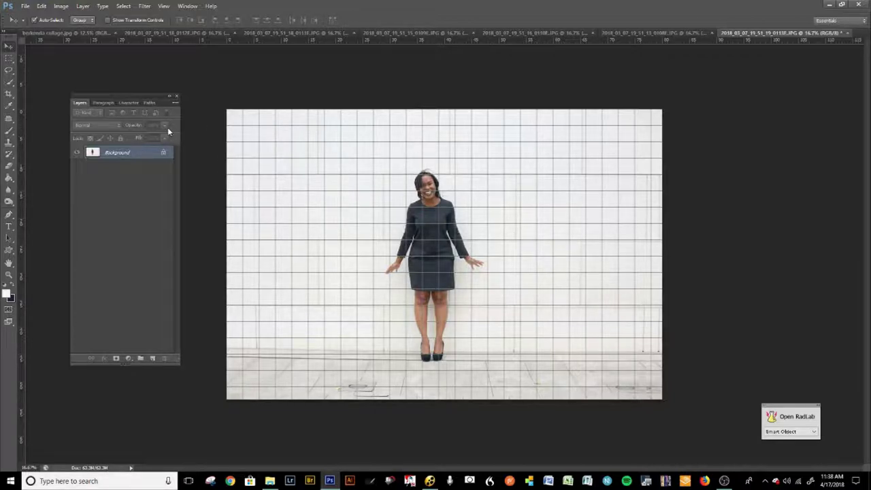
# - Switch to the 0108 photo of the leg-raised pose, show the grid, and duplicate the Background as Layer 1
pyautogui.click(688, 33)
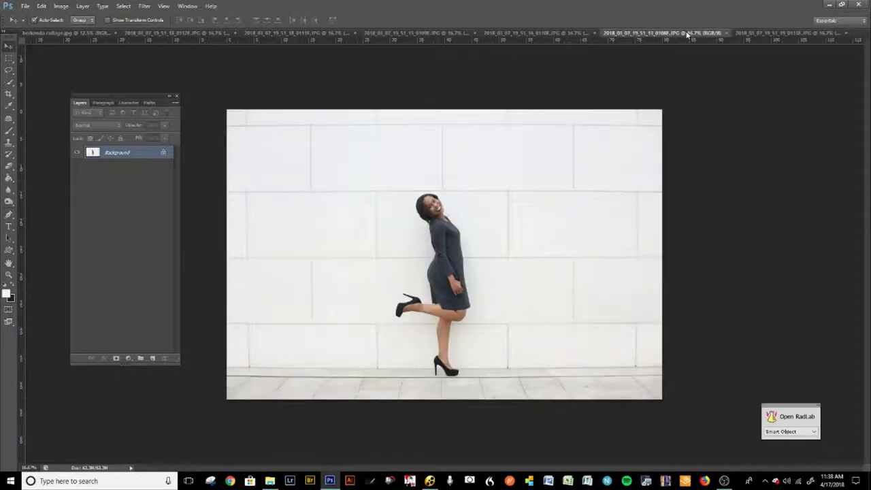
pyautogui.hotkey('ctrl', "'")
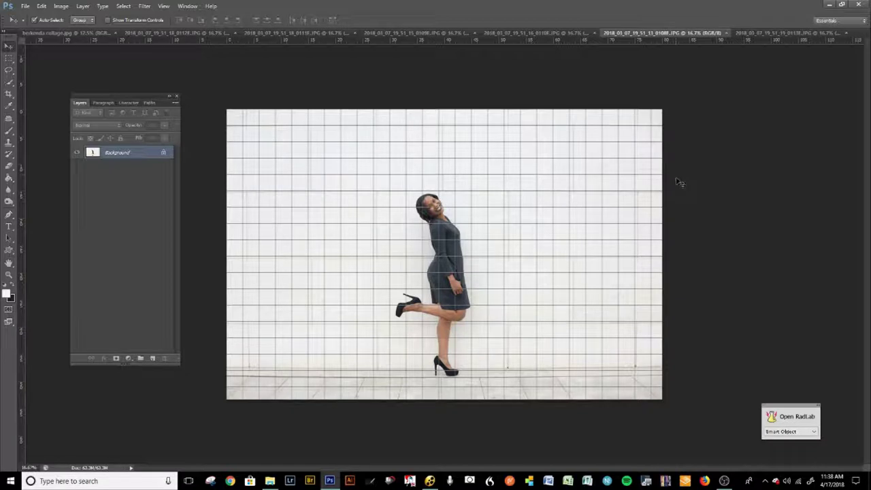
pyautogui.moveTo(140, 159); pyautogui.dragTo(155, 359)
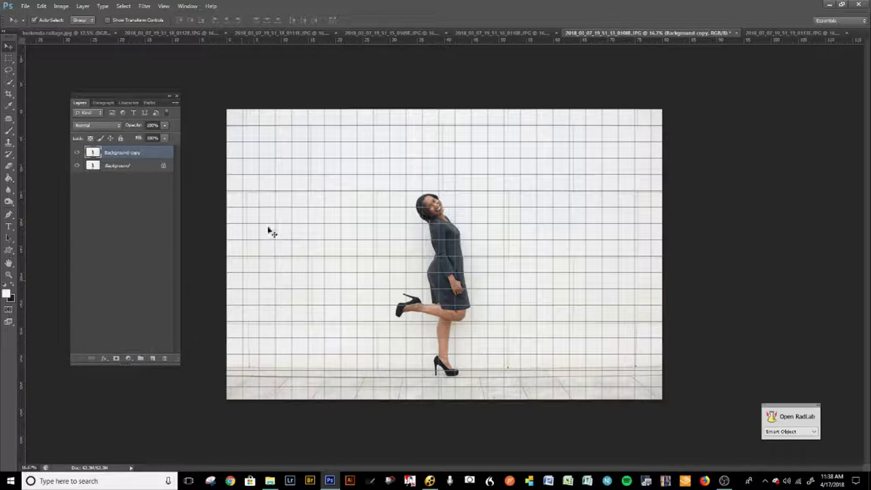
pyautogui.hotkey('ctrl', 'z')
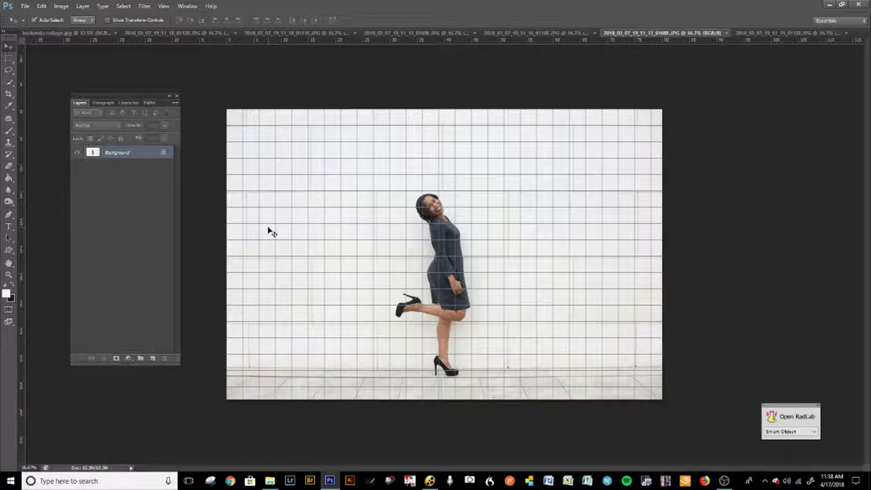
pyautogui.hotkey('ctrl', 'j')
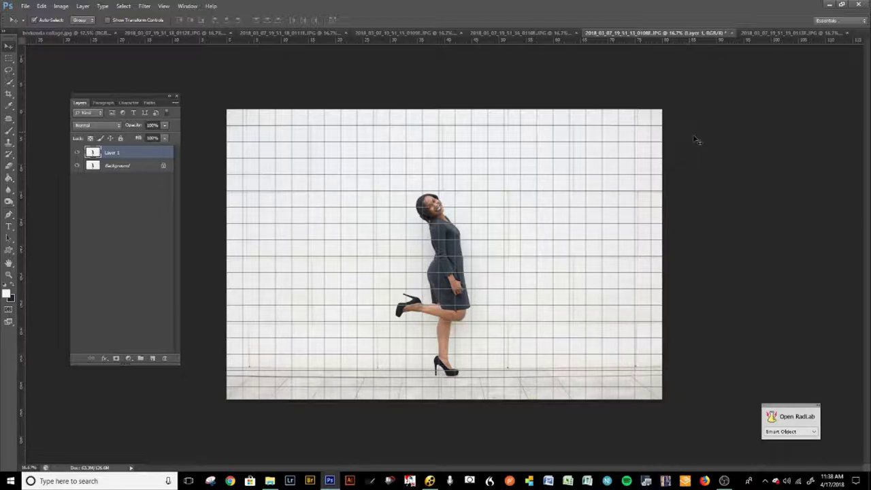
# - Rotate Layer 1 clockwise by about 0.34° to level the wall lines with the grid, and merge it into the Background
pyautogui.hotkey('ctrl', 't')
pyautogui.moveTo(694, 170); pyautogui.dragTo(702, 165)
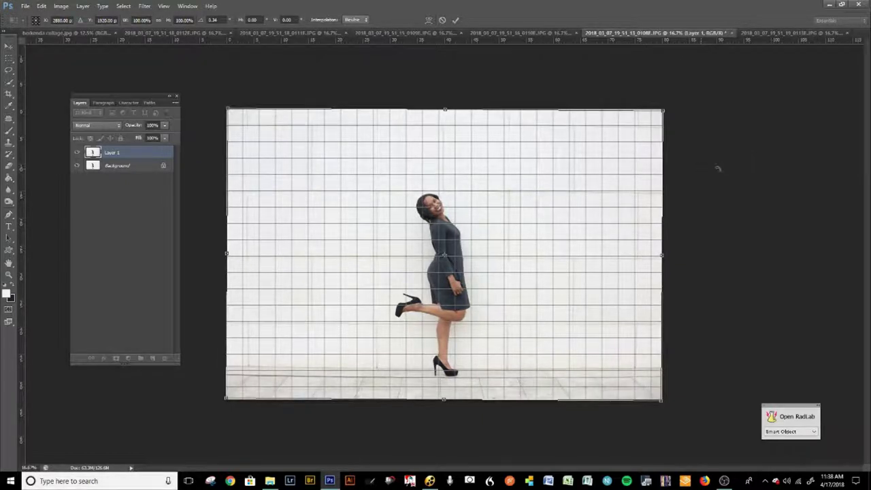
pyautogui.press('Return')
pyautogui.hotkey('ctrl', 'e')
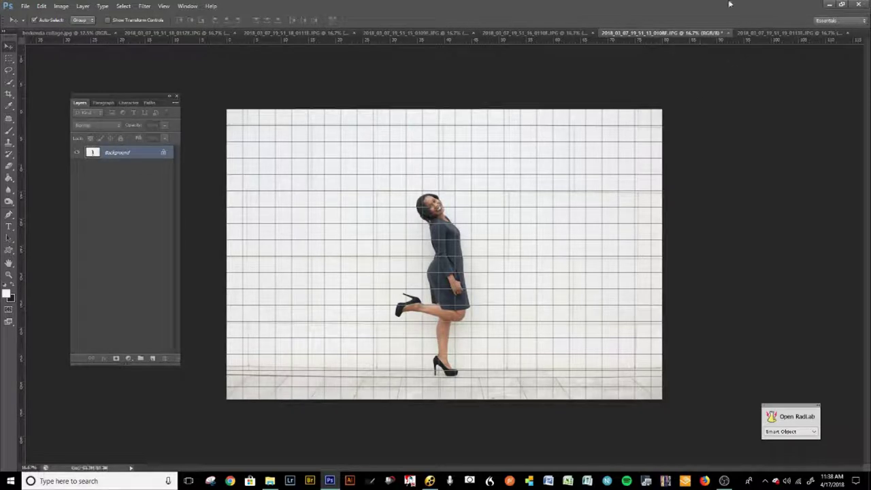
# - Switch to the 0110 photo of the hands-on-knees pose, show the grid, and duplicate the Background layer
pyautogui.click(558, 34)
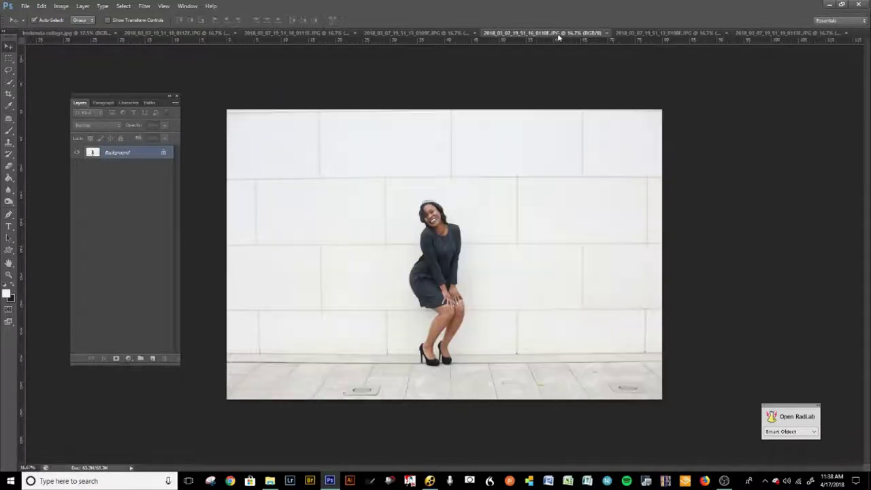
pyautogui.hotkey('ctrl', "'")
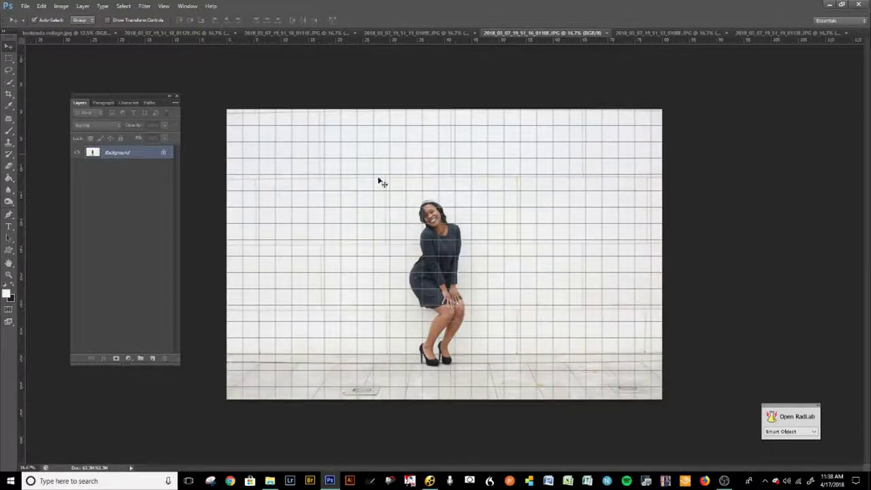
pyautogui.moveTo(148, 153); pyautogui.dragTo(152, 358)
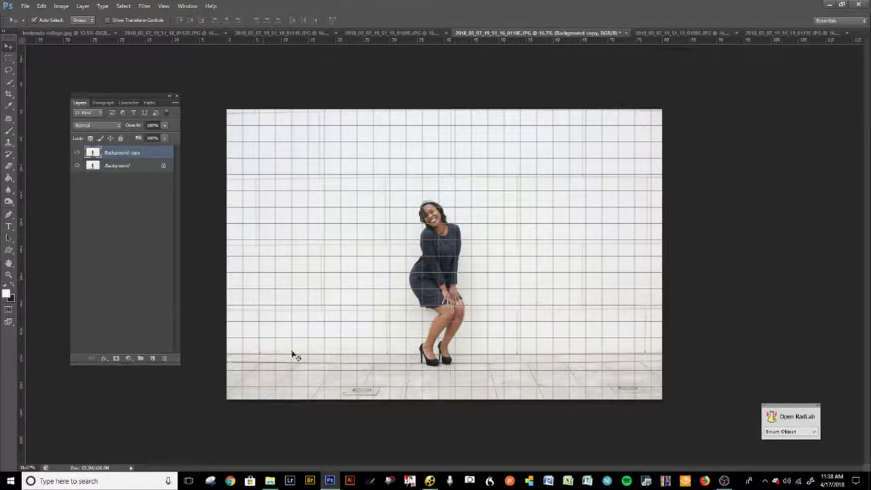
# - Free-transform Background copy with a clockwise rotation of about 0.48° and a slight shift up and right, and merge it down
pyautogui.hotkey('ctrl', 't')
pyautogui.moveTo(736, 321); pyautogui.dragTo(739, 322)
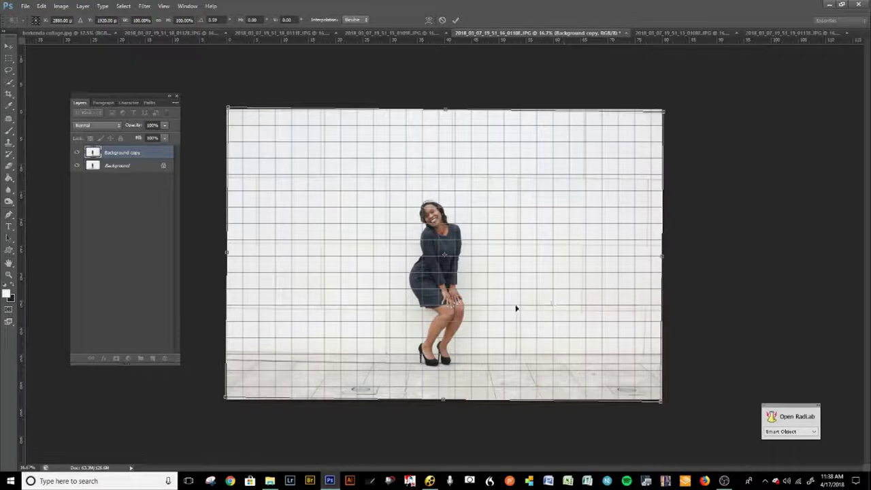
pyautogui.moveTo(515, 307); pyautogui.dragTo(516, 307)
pyautogui.moveTo(746, 325)
pyautogui.mouseDown()
pyautogui.moveTo(755, 321)
pyautogui.moveTo(756, 329)
pyautogui.mouseUp()
pyautogui.press('Return')
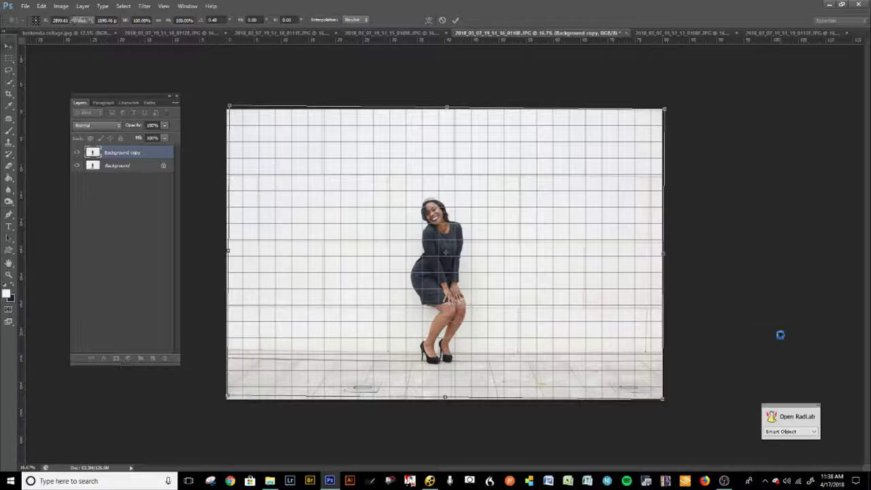
pyautogui.hotkey('ctrl', 'e')
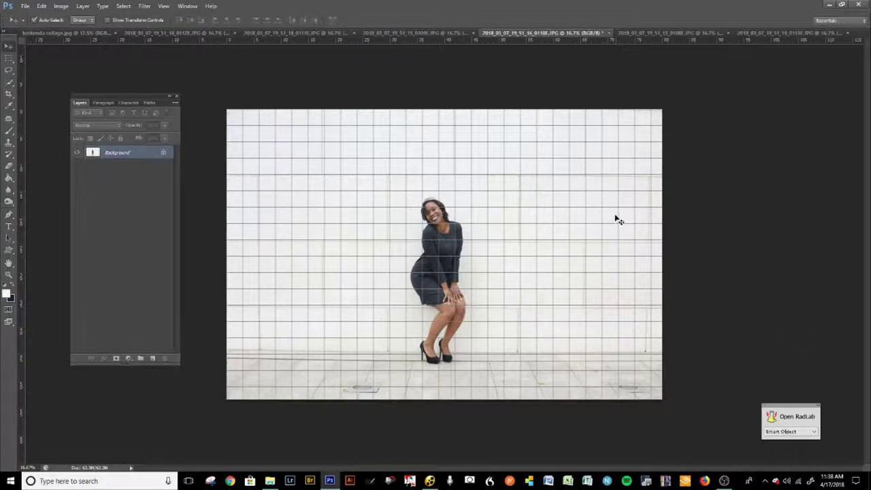
# - Switch to the 0109 photo of the raised-palms pose, duplicate the Background as Layer 1, and show the grid
pyautogui.click(421, 35)
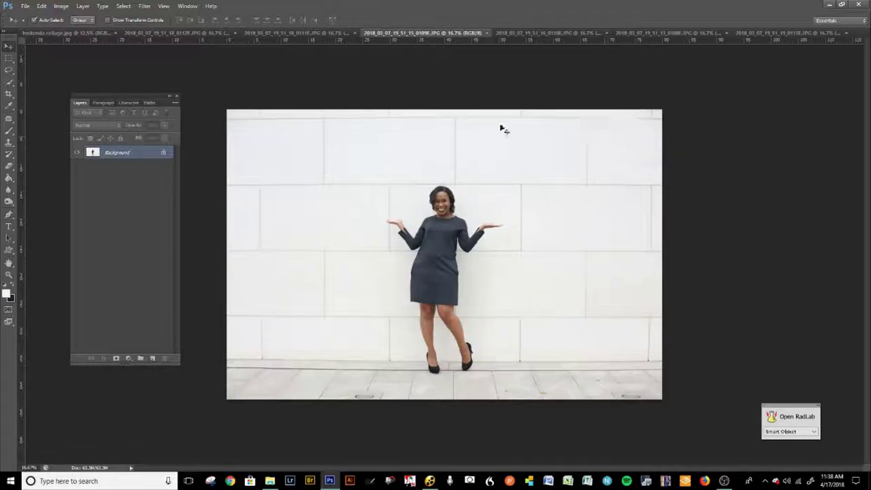
pyautogui.hotkey('ctrl', 'j')
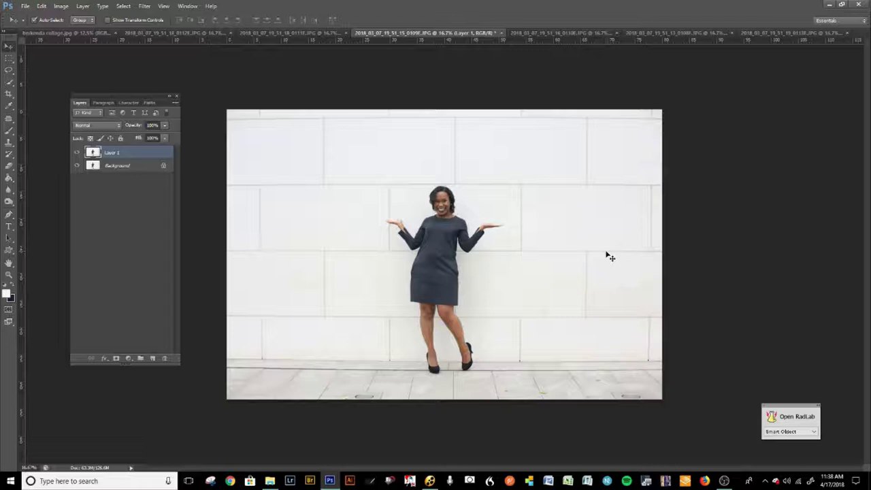
pyautogui.hotkey('ctrl', "'")
# - Free-transform Layer 1 with a clockwise rotation of about 0.07° and a shift slightly left and down so the wall lines match the grid
pyautogui.moveTo(513, 245); pyautogui.dragTo(513, 252)
pyautogui.hotkey('ctrl', 't')
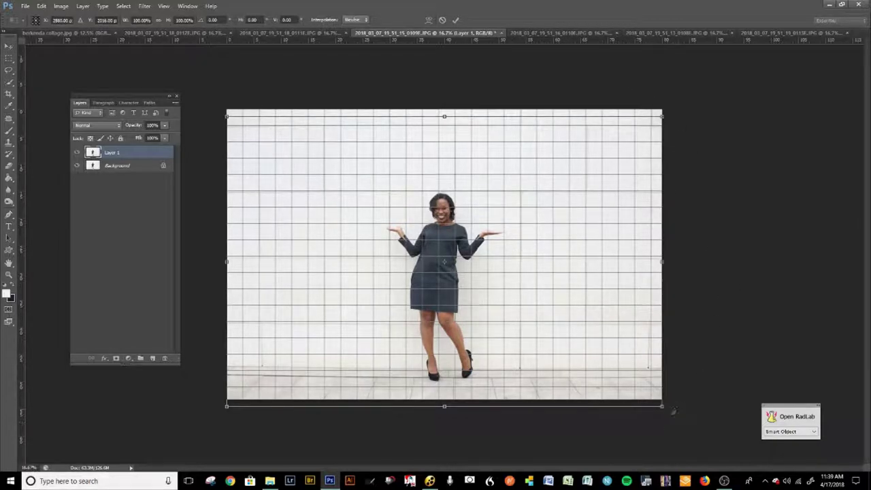
pyautogui.moveTo(483, 263)
pyautogui.mouseDown()
pyautogui.moveTo(451, 241)
pyautogui.moveTo(481, 258)
pyautogui.moveTo(470, 254)
pyautogui.mouseUp()
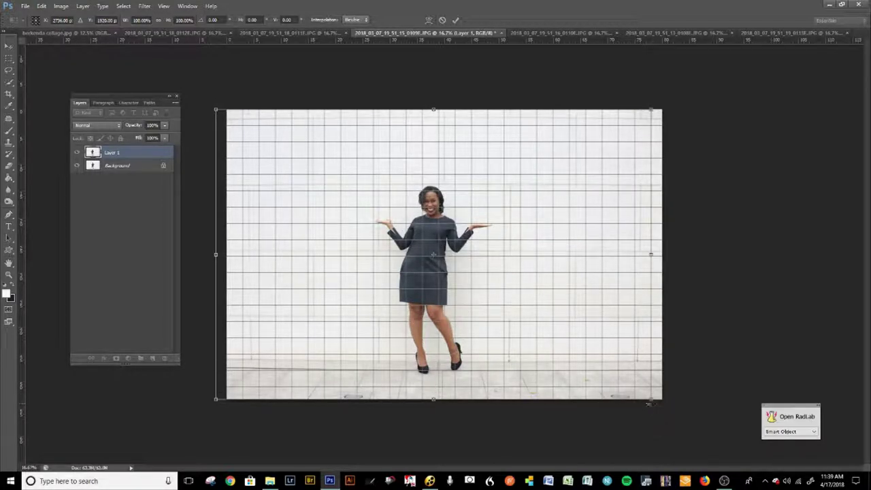
pyautogui.moveTo(548, 338)
pyautogui.mouseDown()
pyautogui.moveTo(564, 338)
pyautogui.moveTo(553, 337)
pyautogui.mouseUp()
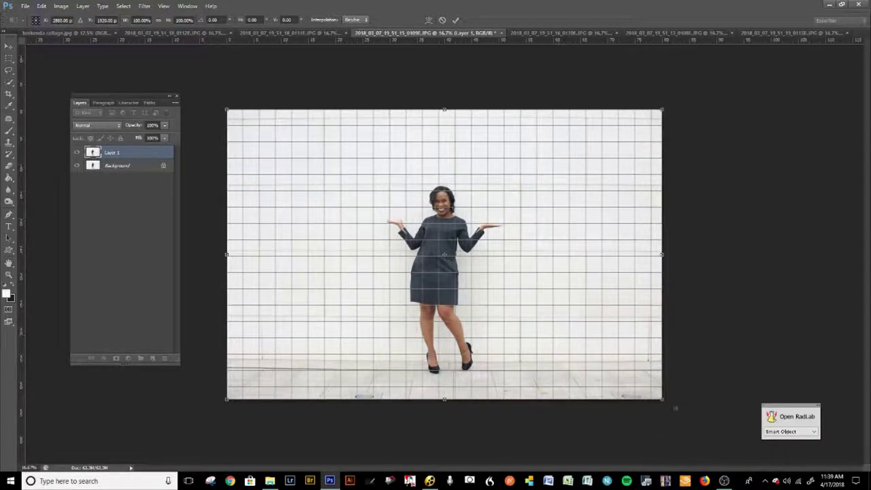
pyautogui.moveTo(674, 406)
pyautogui.mouseDown()
pyautogui.moveTo(674, 387)
pyautogui.moveTo(680, 406)
pyautogui.mouseUp()
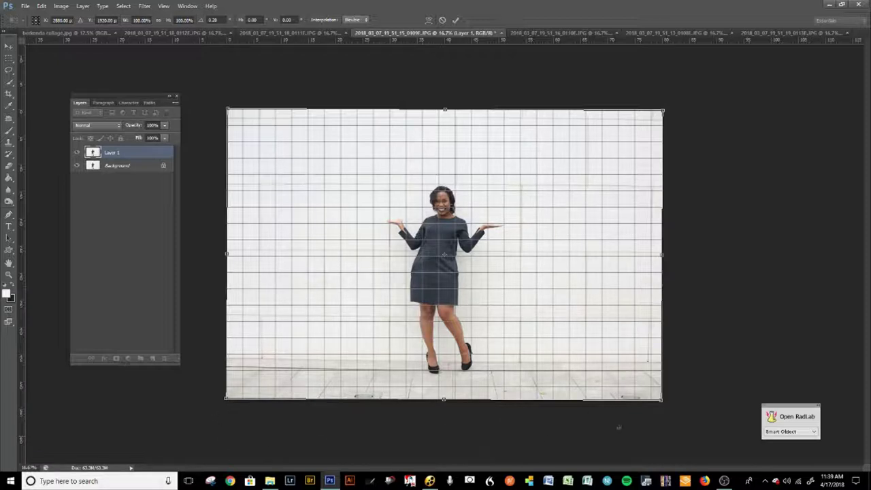
pyautogui.moveTo(671, 423); pyautogui.dragTo(678, 417)
pyautogui.moveTo(595, 334)
pyautogui.mouseDown()
pyautogui.moveTo(593, 325)
pyautogui.moveTo(593, 343)
pyautogui.mouseUp()
pyautogui.moveTo(711, 439); pyautogui.dragTo(714, 439)
pyautogui.hotkey('shift', 'Down')
pyautogui.hotkey('shift', 'Down')
pyautogui.hotkey('shift', 'Down')
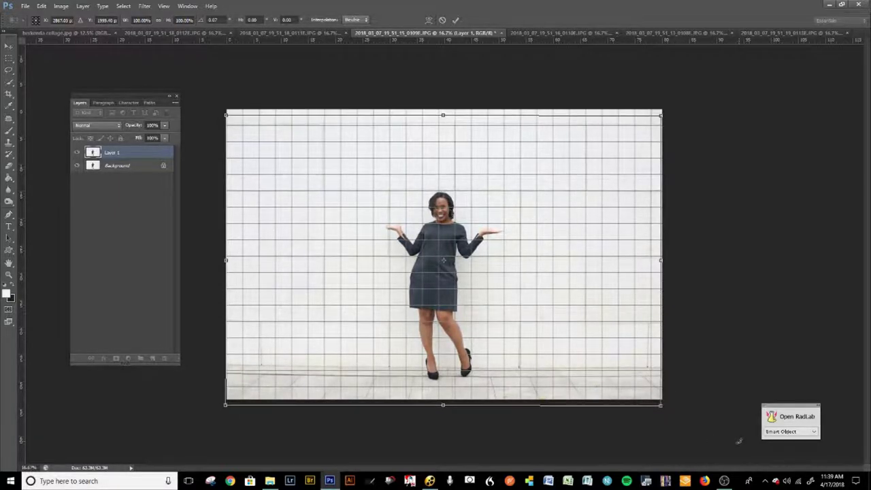
pyautogui.press('Return')
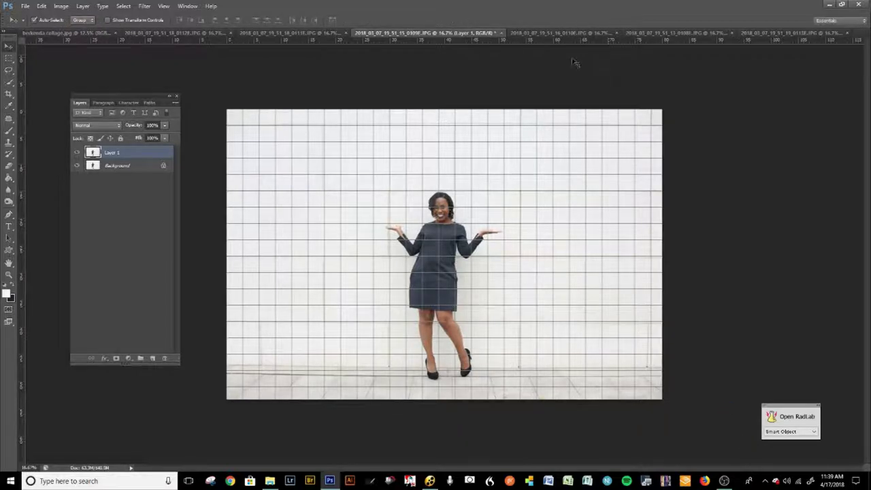
# - Switch to the 0111 photo of the outstretched-arms pose, duplicate the Background as Layer 1, and show the grid
pyautogui.click(526, 35)
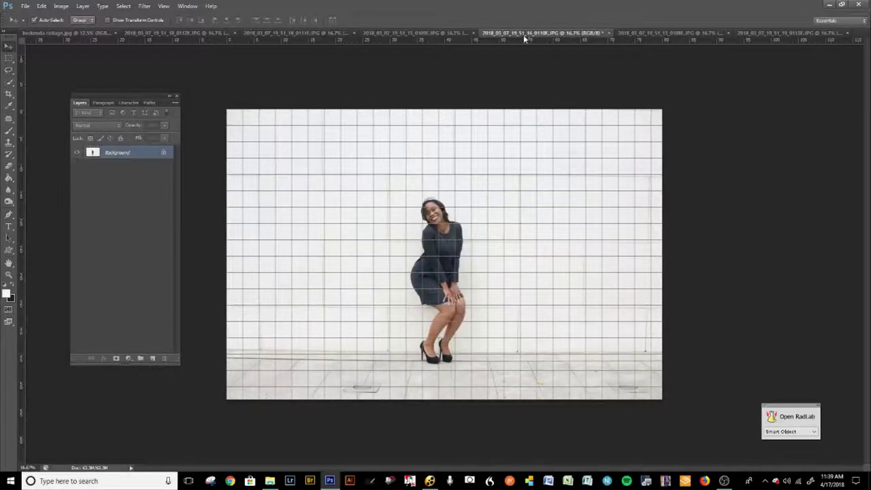
pyautogui.click(448, 34)
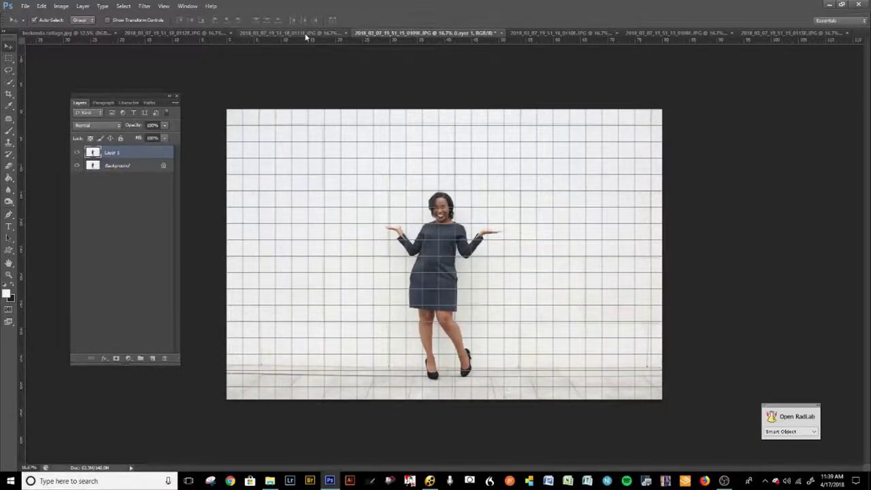
pyautogui.click(304, 33)
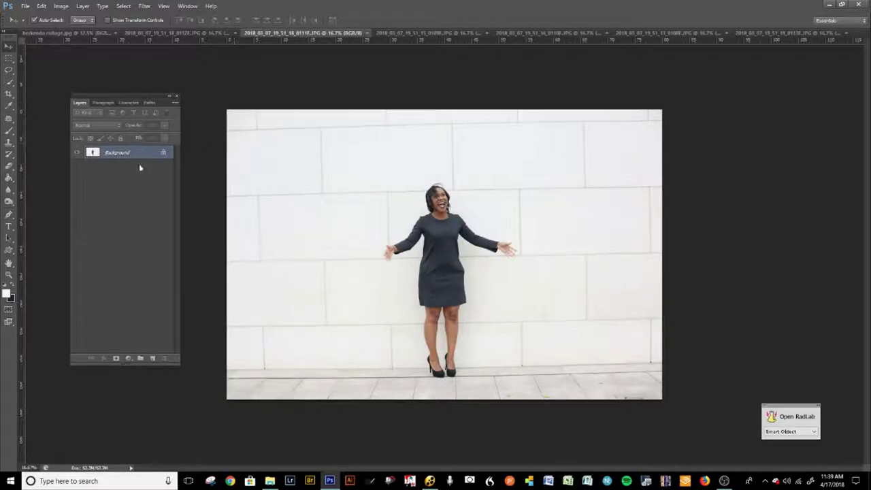
pyautogui.hotkey('ctrl', 'j')
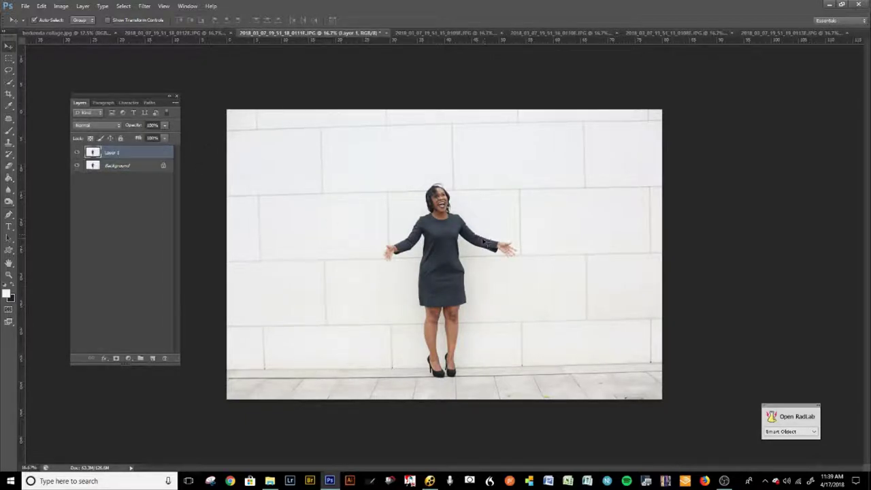
pyautogui.hotkey('ctrl', "'")
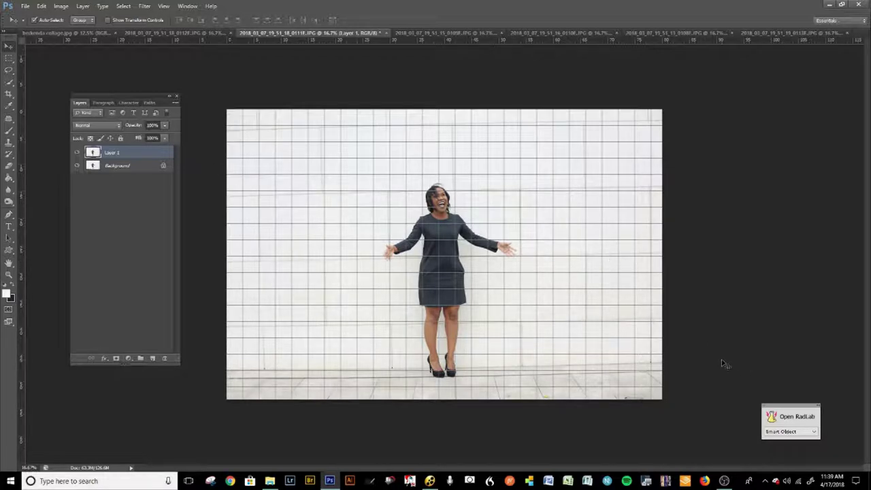
# - Rotate Layer 1 clockwise by about 1.22° to level the wall lines, merge it into the Background, and hide the grid
pyautogui.hotkey('ctrl', 't')
pyautogui.moveTo(707, 379)
pyautogui.mouseDown()
pyautogui.moveTo(714, 377)
pyautogui.moveTo(711, 390)
pyautogui.mouseUp()
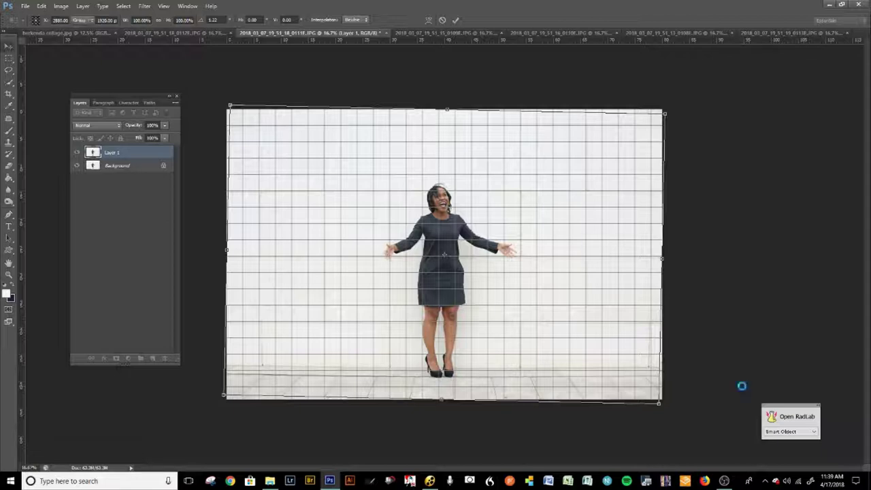
pyautogui.press('Return')
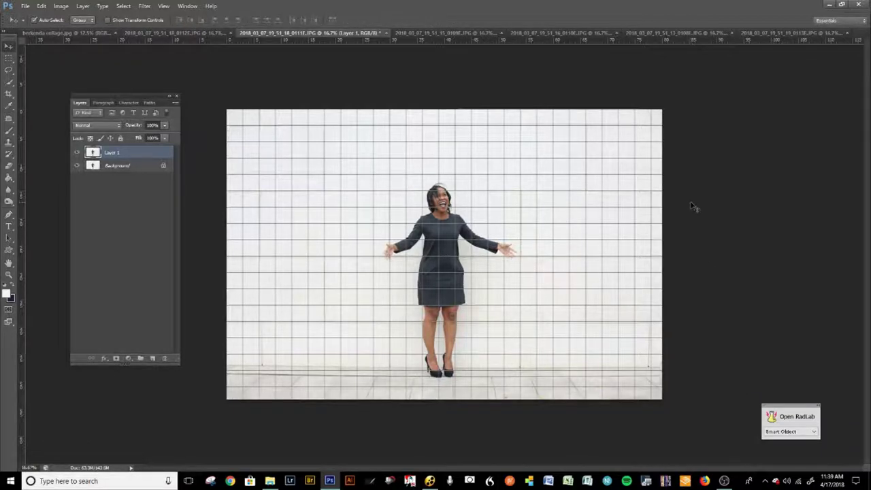
pyautogui.hotkey('ctrl', 'e')
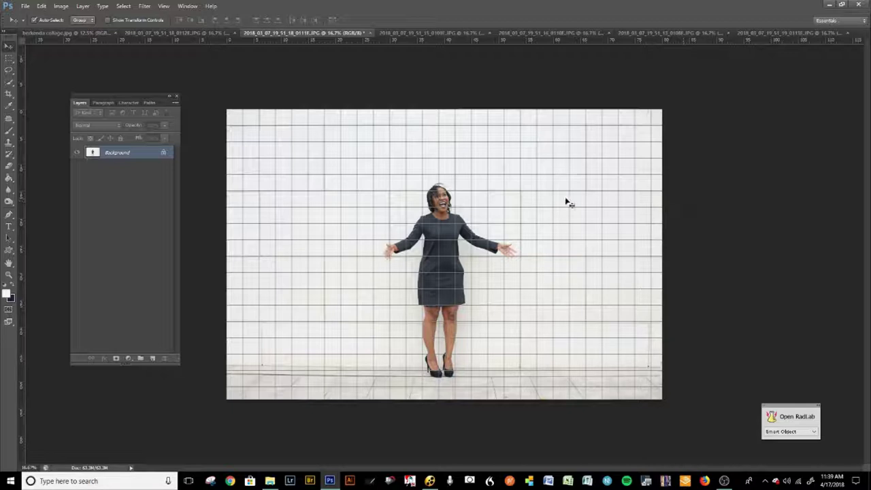
pyautogui.hotkey('ctrl', "'")
# - In the 0112 photo, duplicate the Background as Layer 1 and rotate it clockwise by about 0.84° against the displayed grid
pyautogui.click(194, 34)
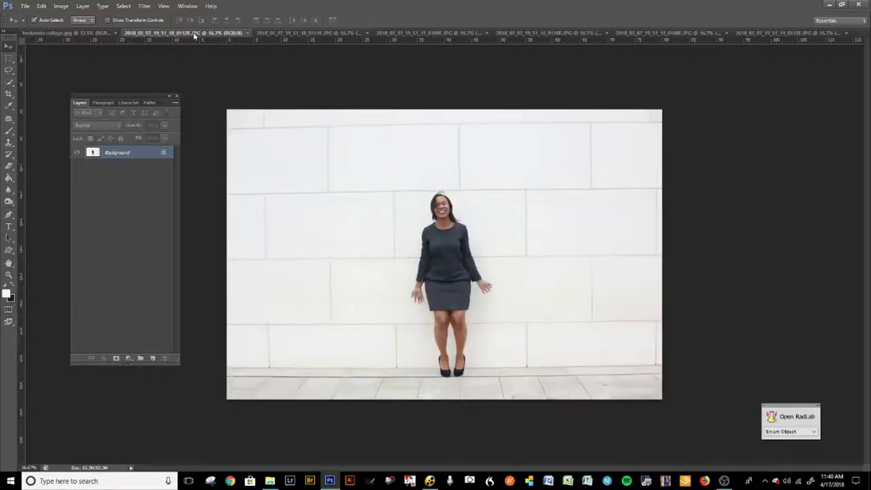
pyautogui.hotkey('ctrl', 'j')
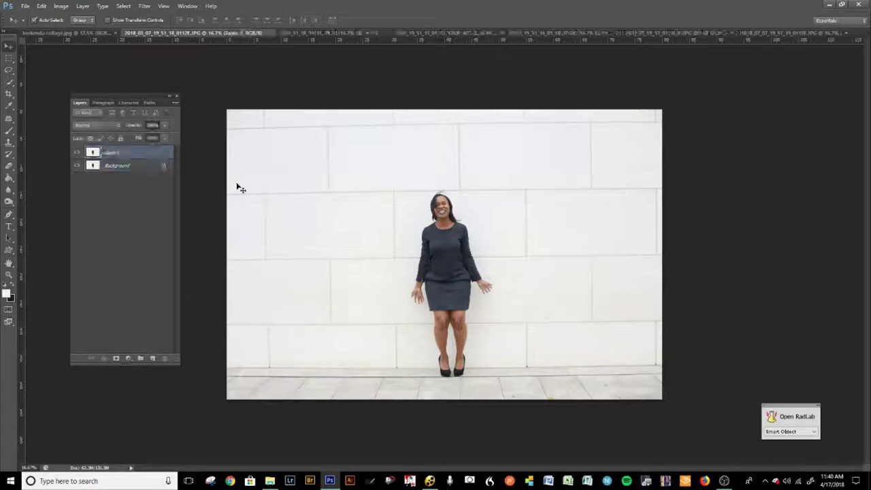
pyautogui.hotkey('ctrl', 't')
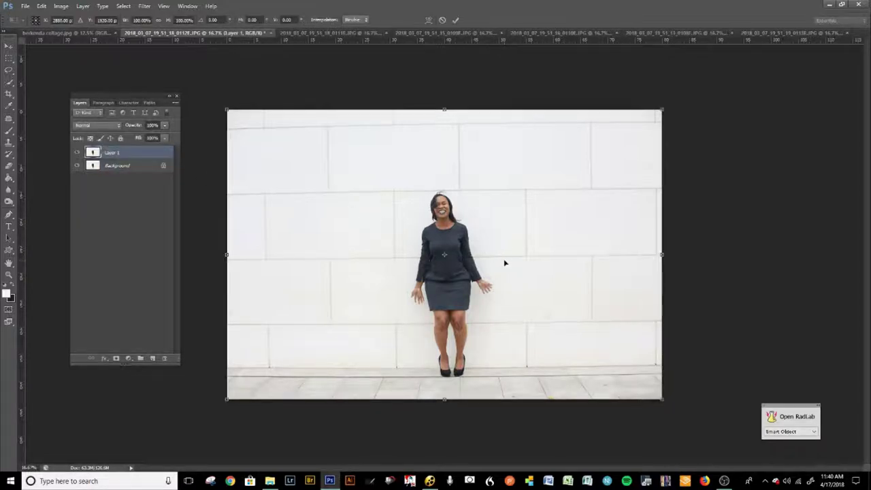
pyautogui.hotkey('ctrl', "'")
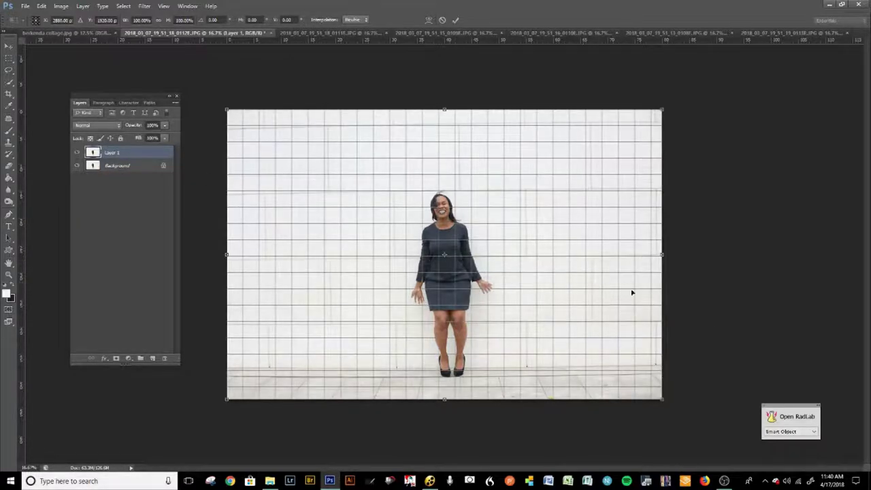
pyautogui.moveTo(762, 329)
pyautogui.mouseDown()
pyautogui.moveTo(761, 341)
pyautogui.moveTo(769, 334)
pyautogui.mouseUp()
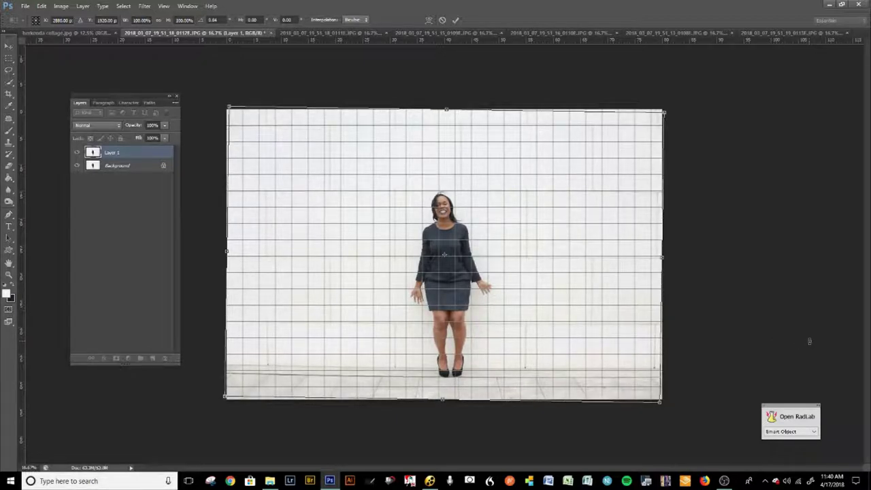
pyautogui.press('Return')
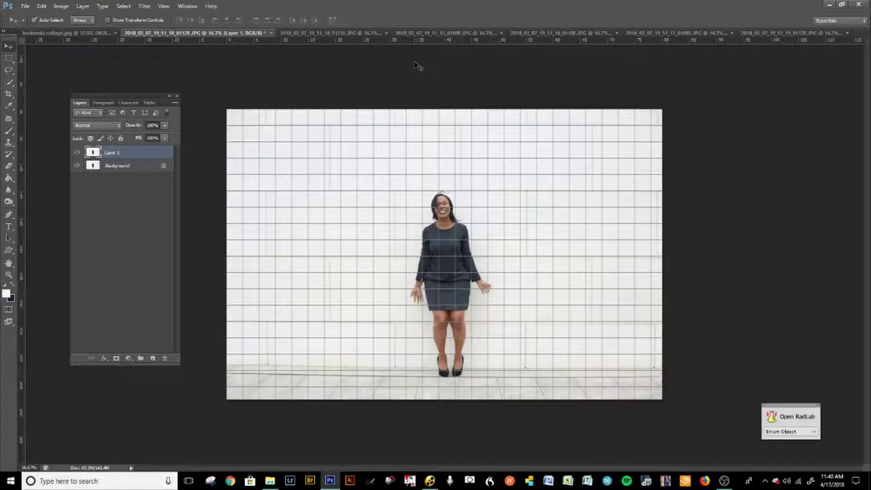
# - Merge Layer 1 into the Background of the 0112 photo and compare the result with the finished collage
pyautogui.hotkey('ctrl', 'e')
pyautogui.click(75, 33)
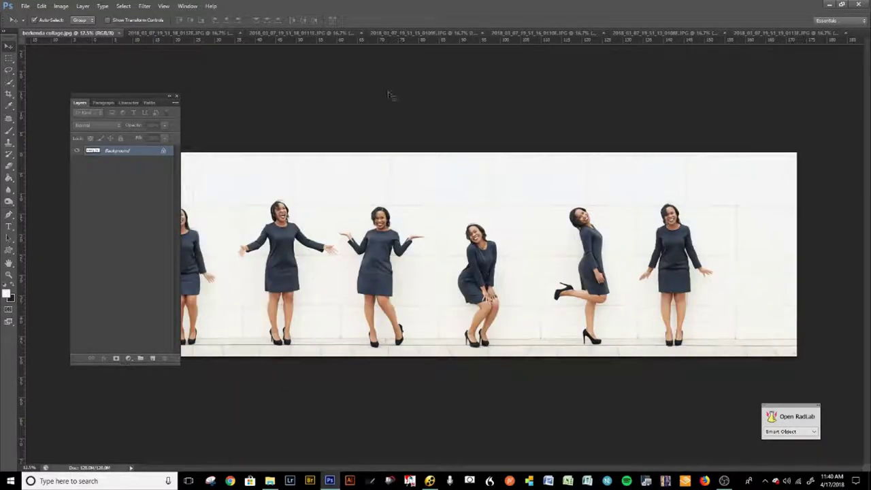
pyautogui.click(189, 32)
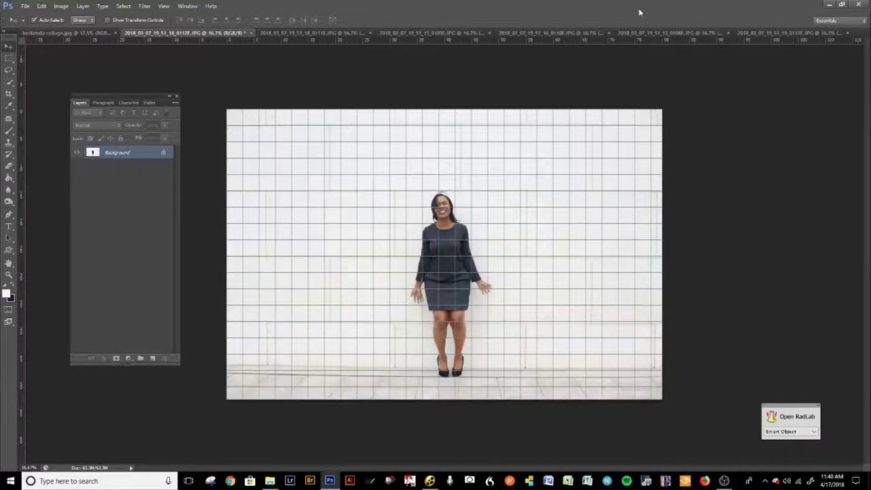
# - Review the straightened photos one after another, from the 0111 photo through to the 0113 photo
pyautogui.click(317, 33)
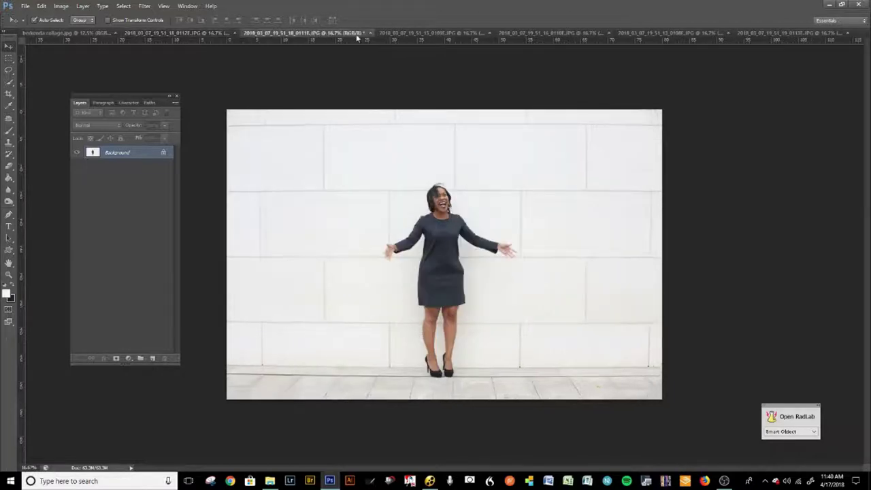
pyautogui.click(425, 33)
pyautogui.click(515, 33)
pyautogui.click(540, 33)
pyautogui.click(646, 34)
pyautogui.click(748, 34)
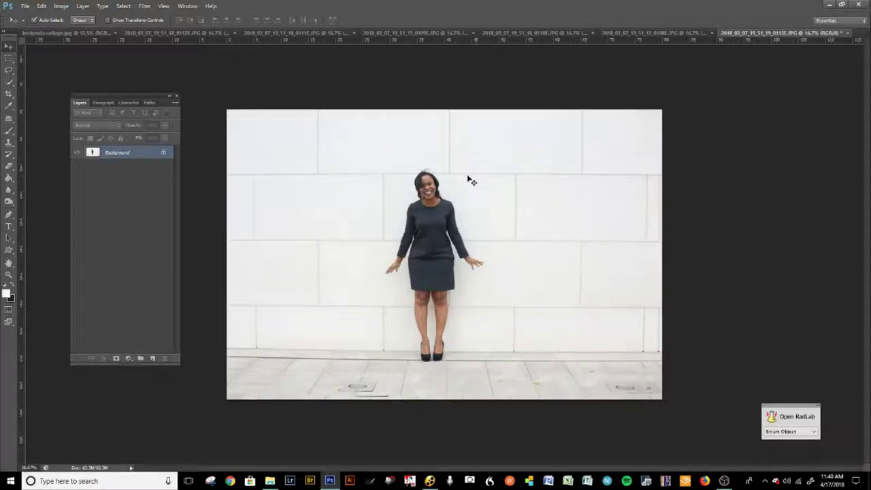
pyautogui.moveTo(445, 238); pyautogui.dragTo(456, 248)
pyautogui.press('Return')
# - Examine the full finished collage with the Layers panel moved clear of it, and return to the 0113 photo
pyautogui.click(84, 35)
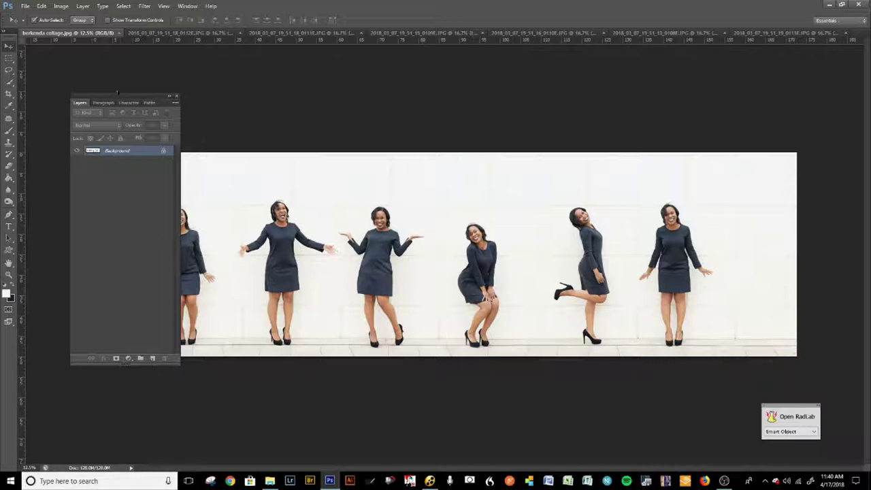
pyautogui.moveTo(119, 97); pyautogui.dragTo(18, 108)
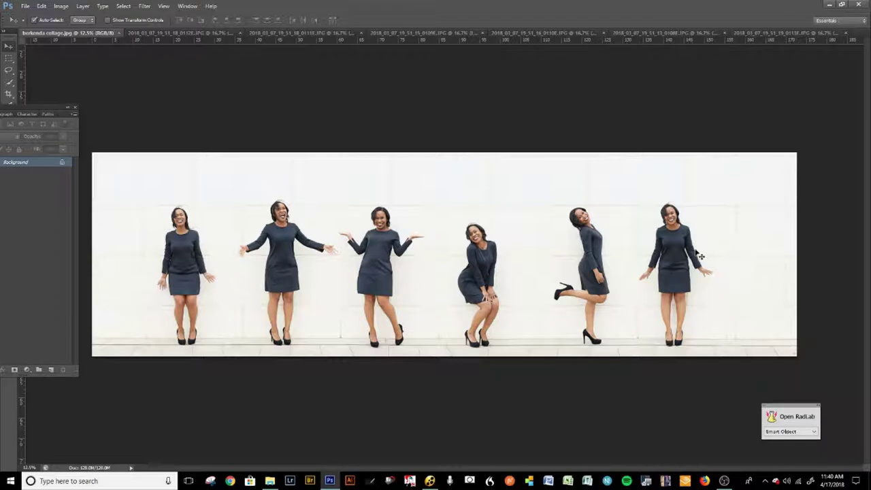
pyautogui.moveTo(21, 109); pyautogui.dragTo(78, 99)
pyautogui.click(768, 33)
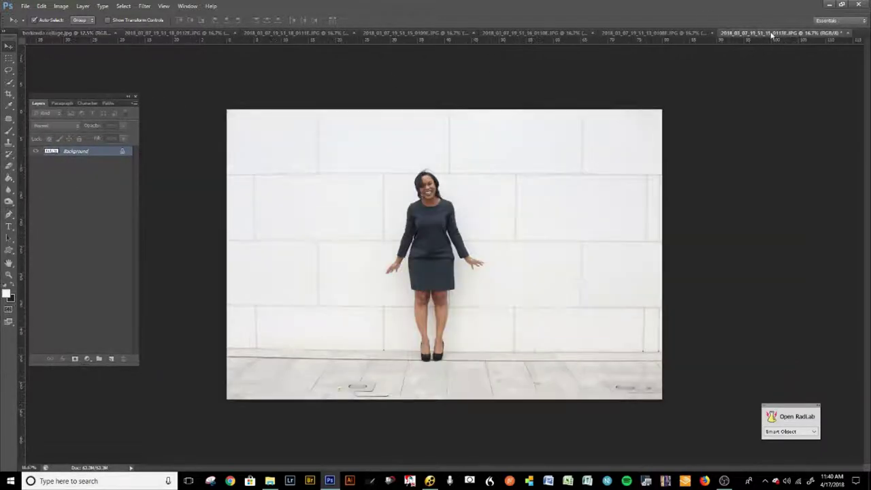
# - Try extending the 0113 photo's canvas to 300 percent width, anchored at the right edge, in the dark background color
pyautogui.click(61, 6)
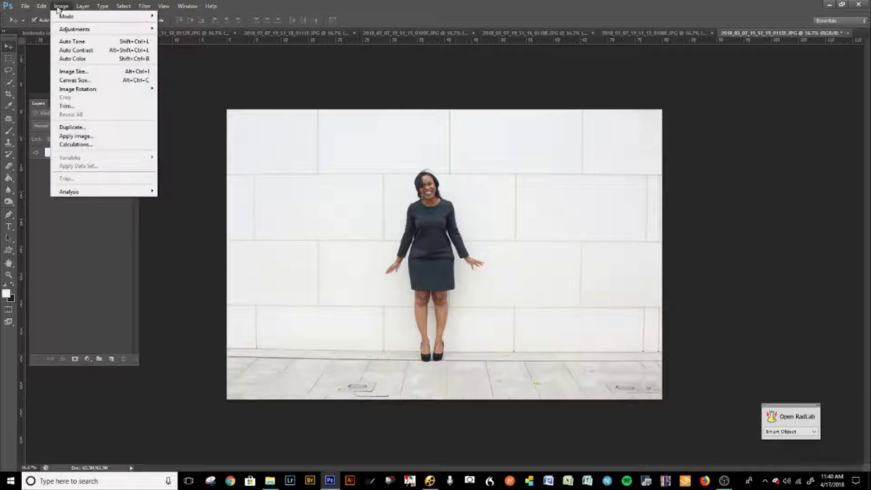
pyautogui.click(144, 81)
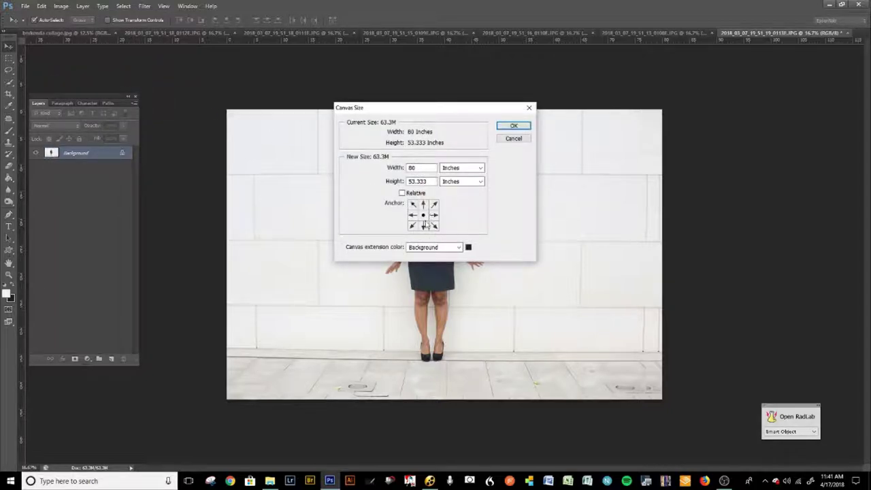
pyautogui.click(412, 216)
pyautogui.click(424, 216)
pyautogui.click(434, 215)
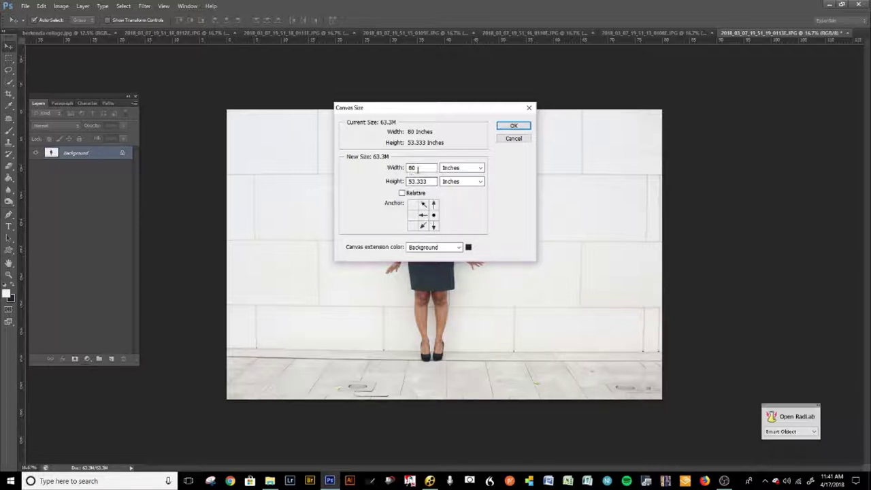
pyautogui.click(460, 168)
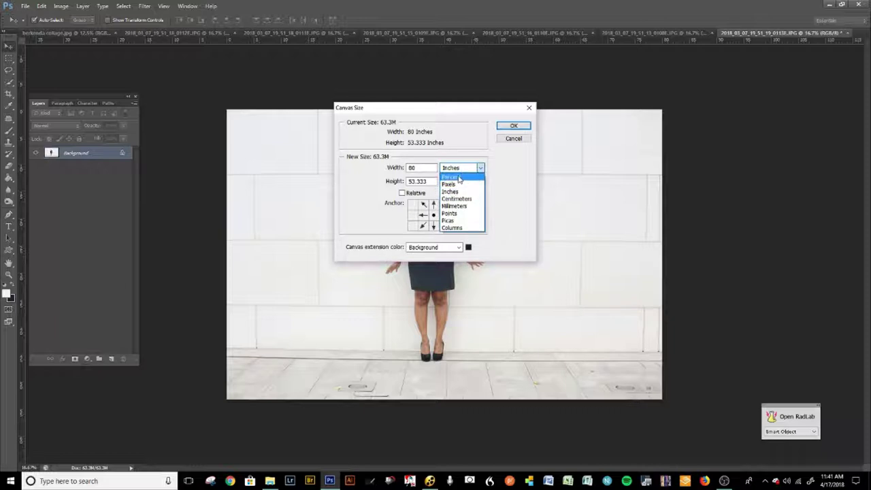
pyautogui.click(459, 177)
pyautogui.write('300')
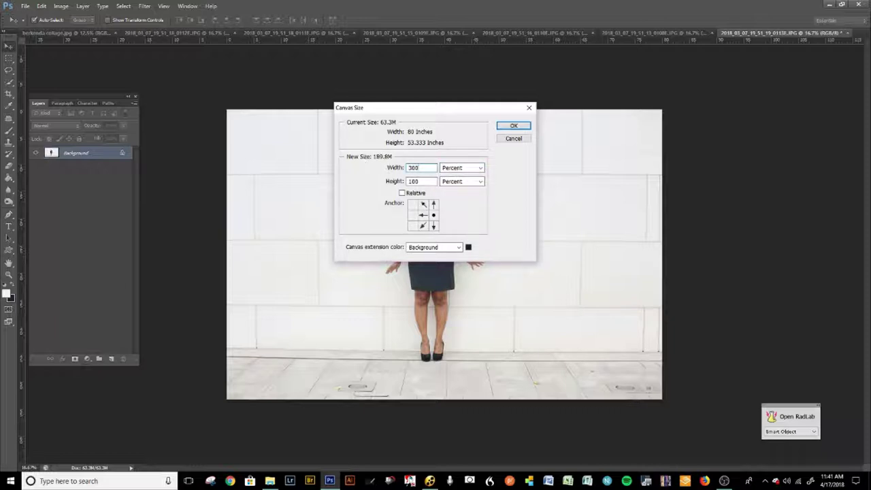
pyautogui.press('Return')
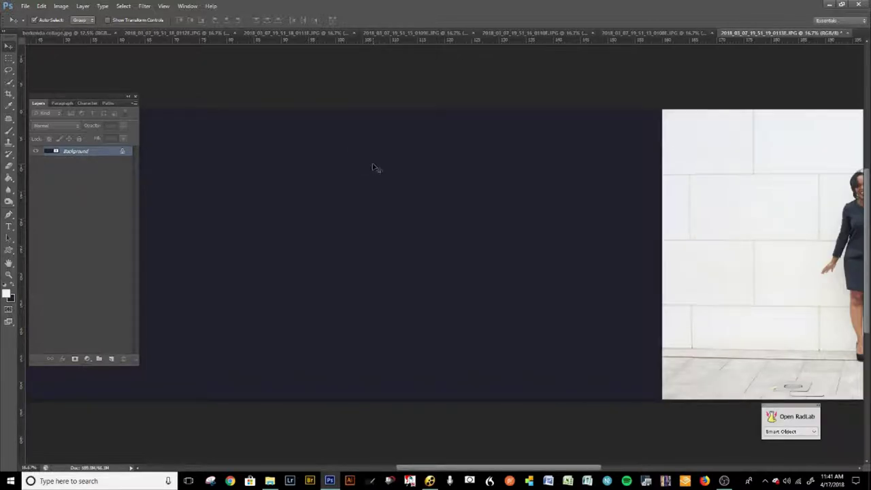
pyautogui.hotkey('ctrl', '-')
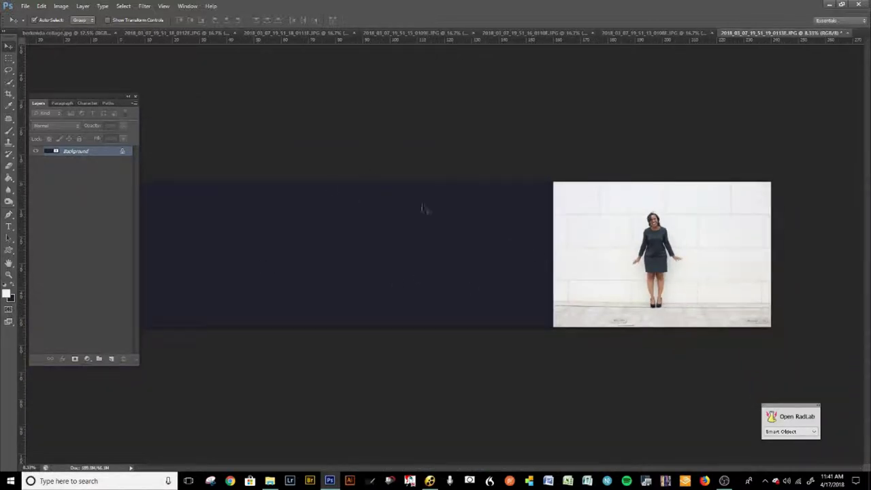
pyautogui.moveTo(101, 105); pyautogui.dragTo(90, 125)
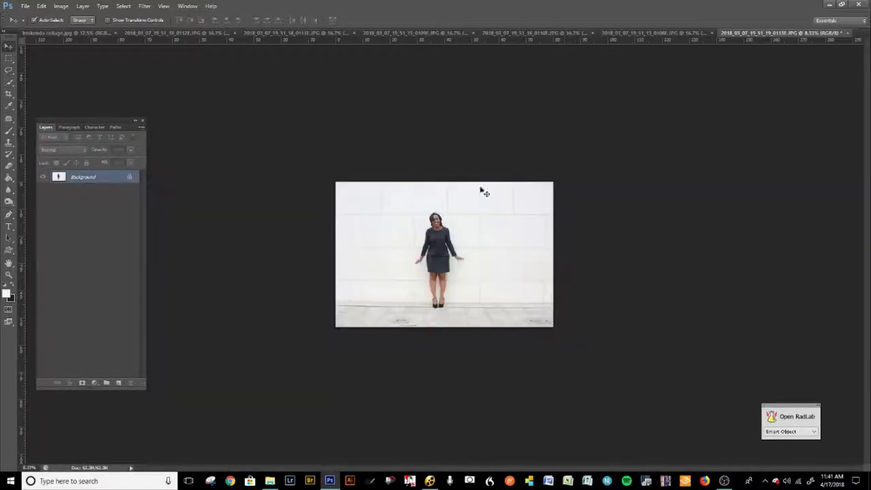
# - Try extending the canvas to 300 percent height with a white extension color and right-edge anchor, and undo it
pyautogui.click(61, 6)
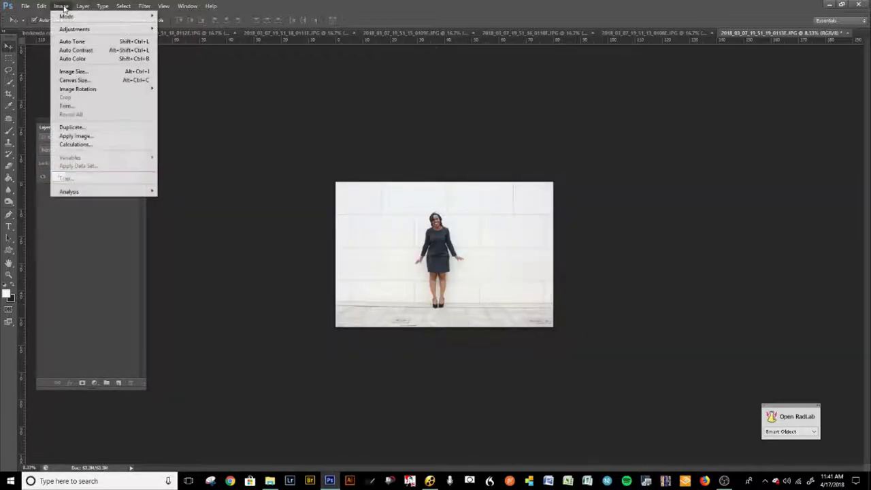
pyautogui.click(75, 80)
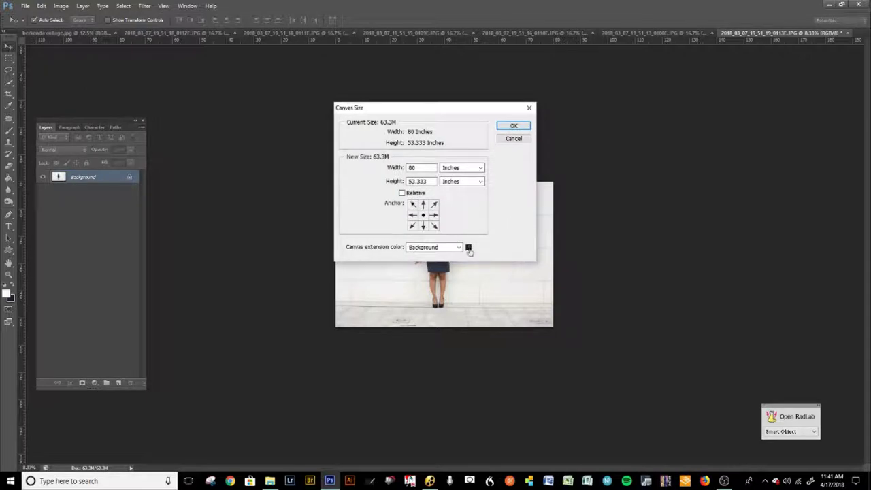
pyautogui.click(468, 248)
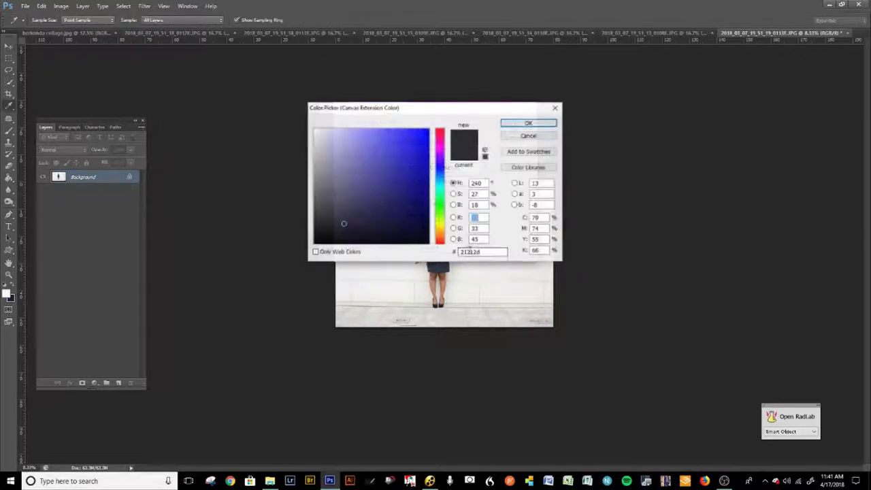
pyautogui.click(524, 123)
pyautogui.click(434, 215)
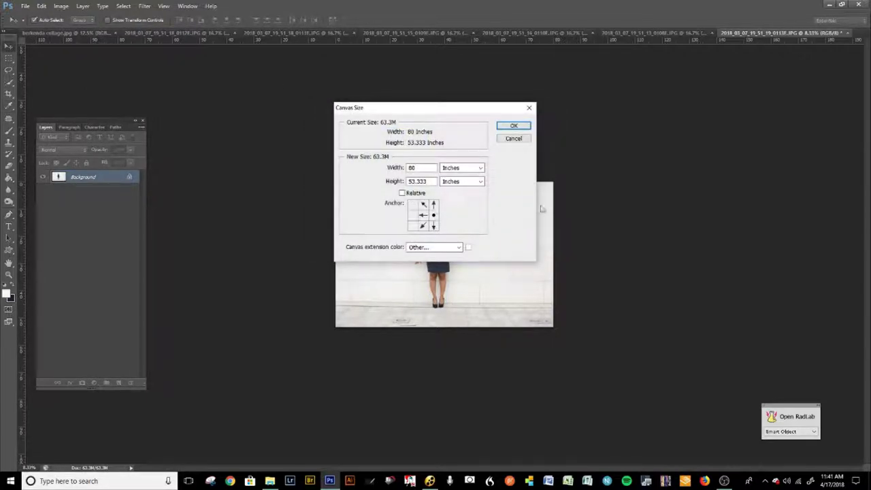
pyautogui.click(449, 168)
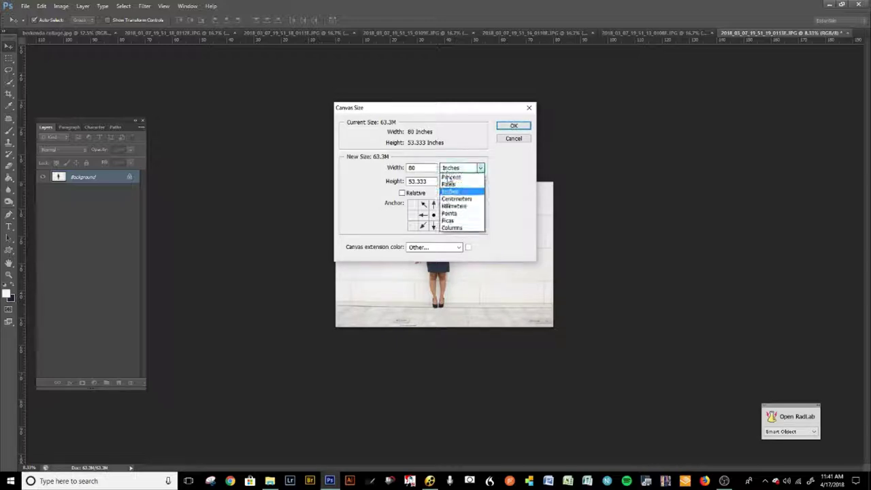
pyautogui.click(450, 177)
pyautogui.press('Tab')
pyautogui.write('300')
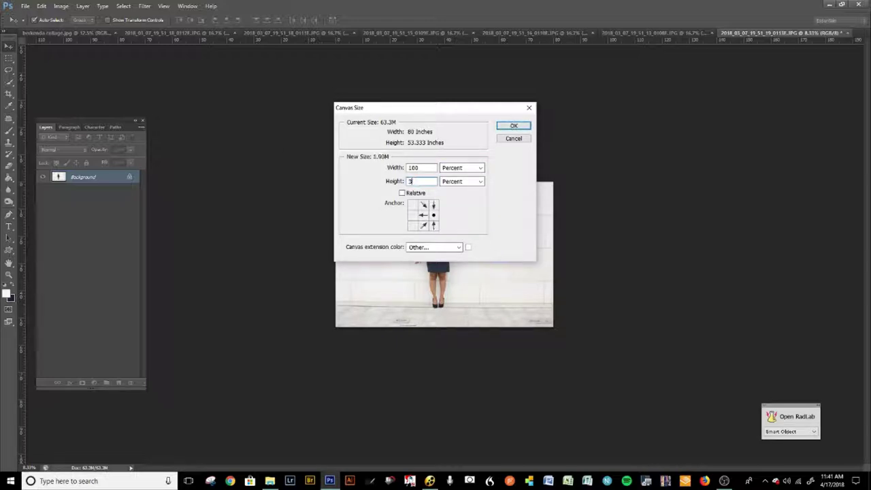
pyautogui.press('Return')
pyautogui.hotkey('ctrl', 'z')
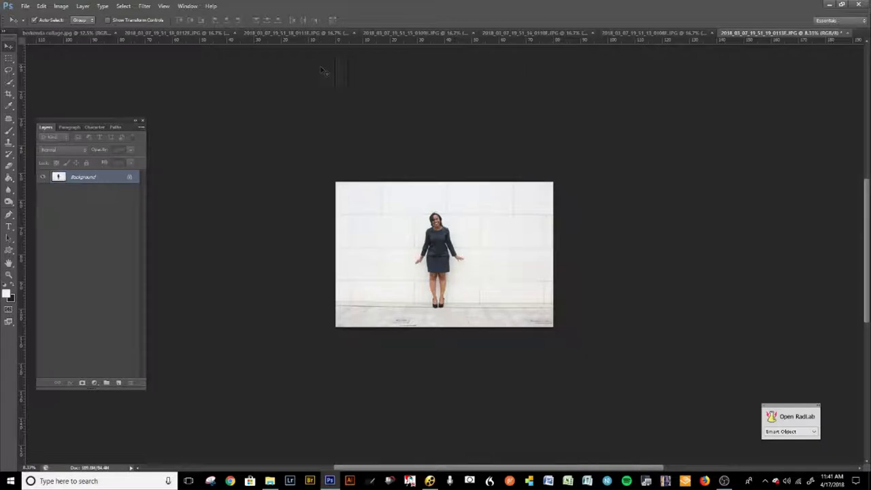
# - Extend the 0113 photo's canvas to 300 percent width in white, keeping the photo anchored at the right edge
pyautogui.click(61, 6)
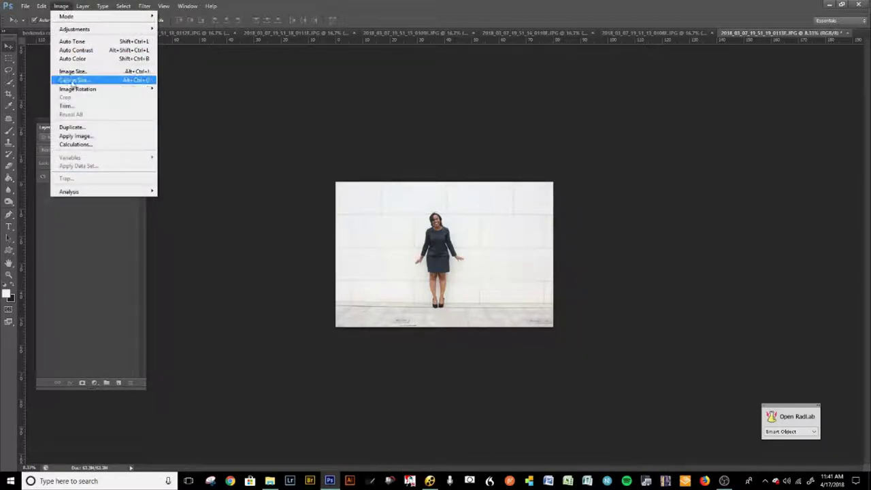
pyautogui.click(74, 79)
pyautogui.click(454, 182)
pyautogui.click(452, 189)
pyautogui.write('287')
pyautogui.press('Return')
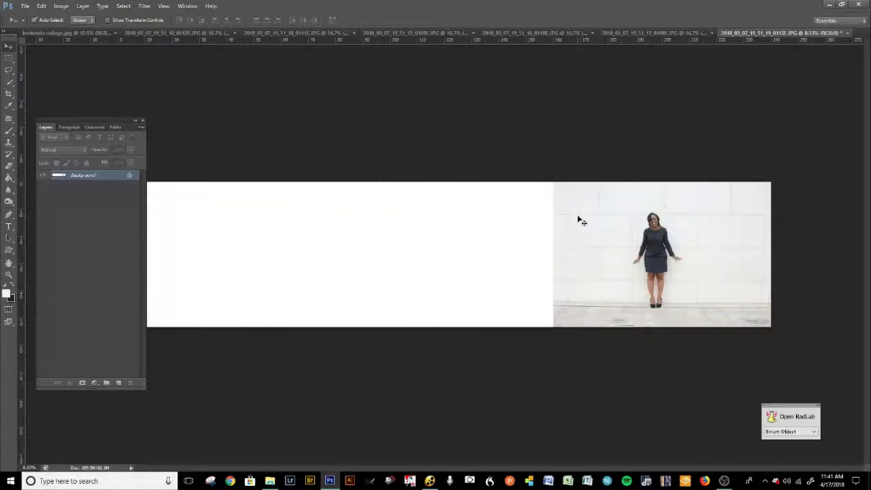
pyautogui.hotkey('ctrl', '-')
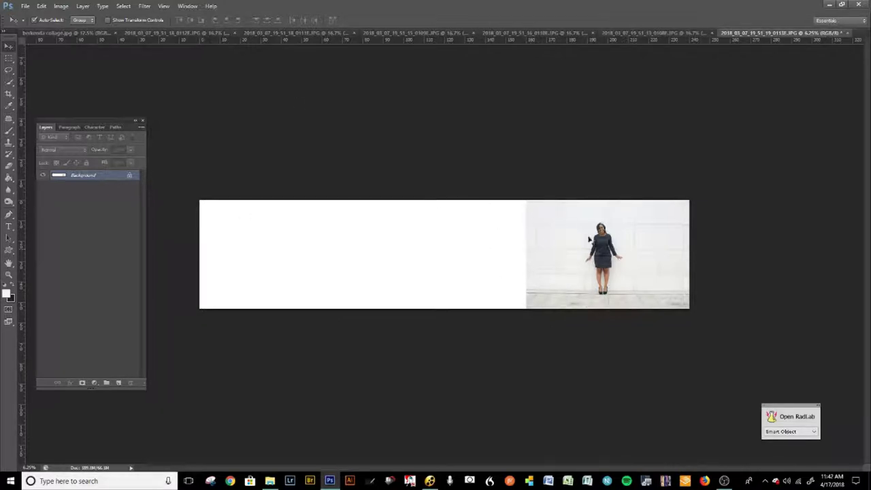
# - Copy the entire 0108 raised-heel photo and close that document without saving its changes
pyautogui.click(622, 33)
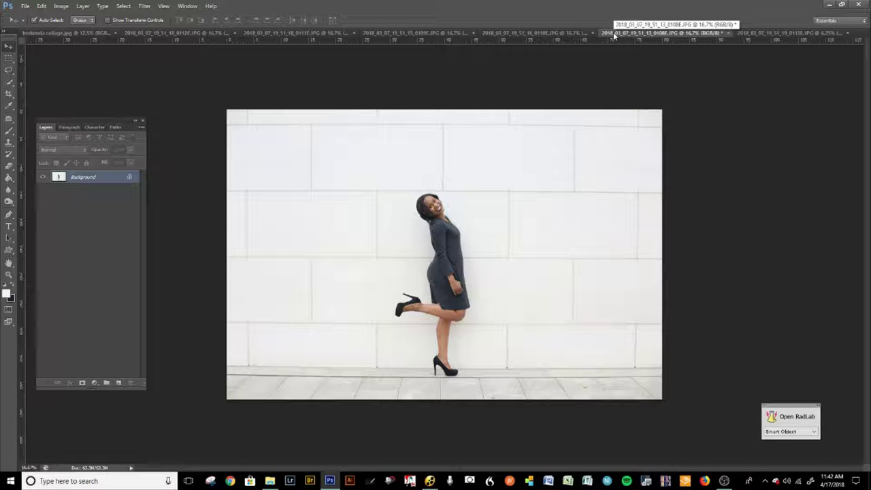
pyautogui.hotkey('ctrl', 'a')
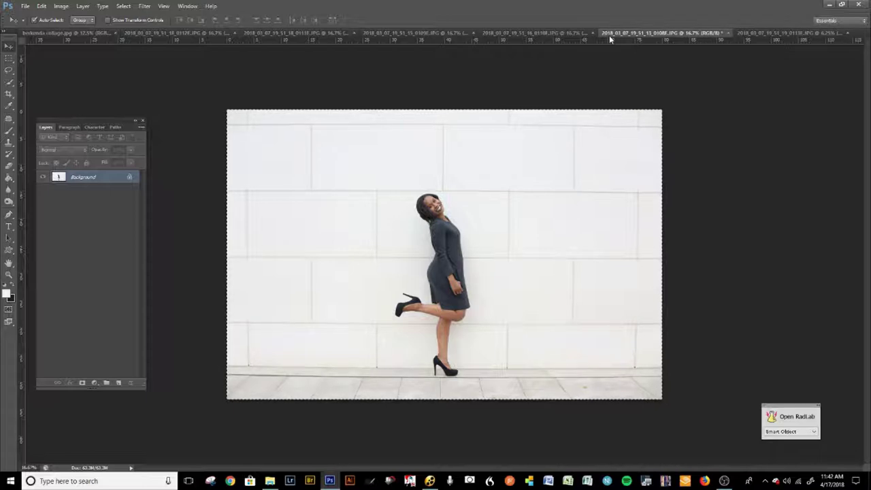
pyautogui.hotkey('ctrl', 'w')
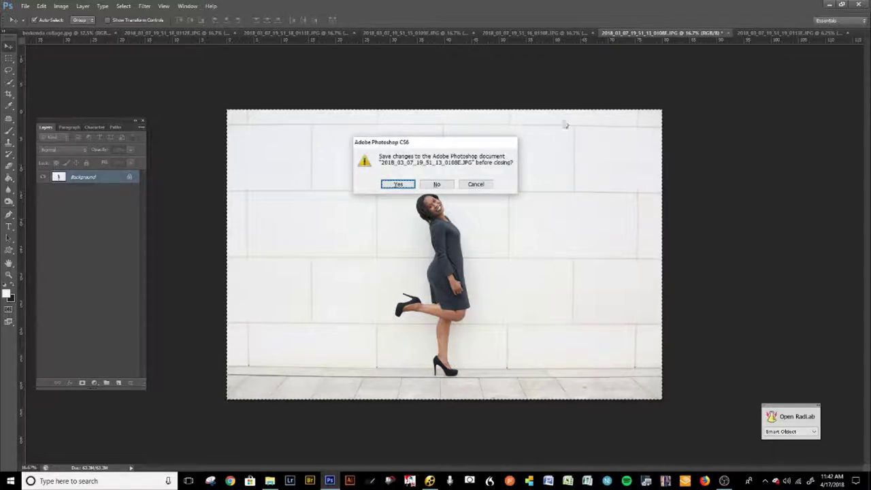
pyautogui.click(478, 185)
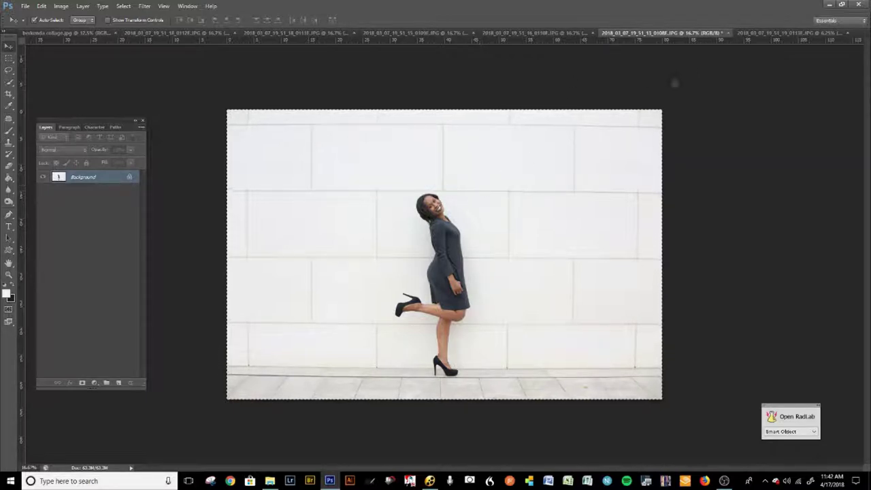
pyautogui.hotkey('ctrl', 'w')
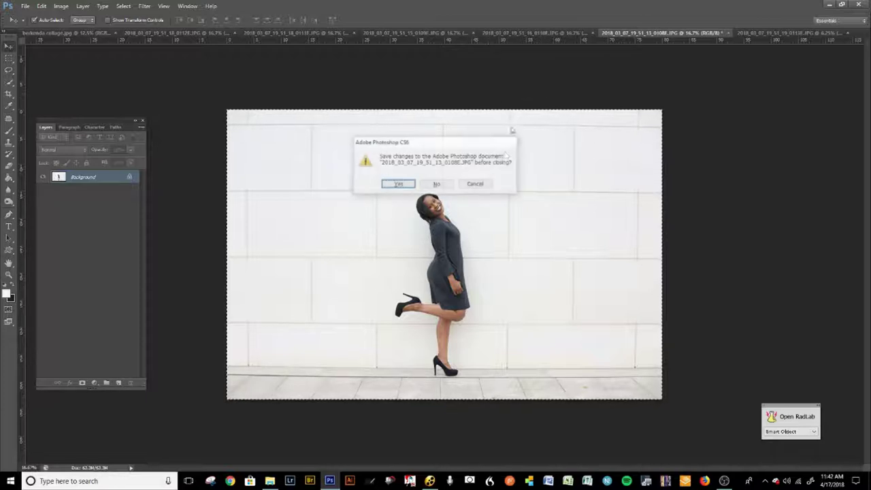
pyautogui.click(435, 185)
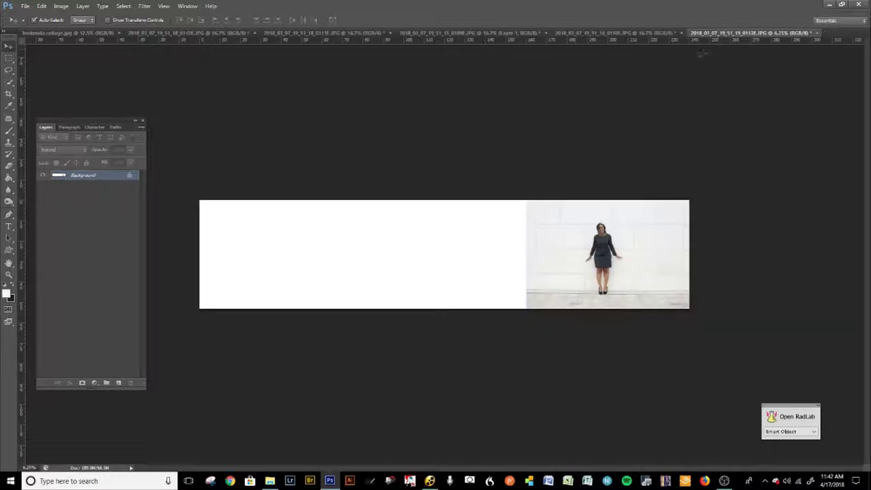
# - Paste the copied raised-heel photo into the widened canvas and move it right and slightly up to overlap the 0113 photo
pyautogui.moveTo(701, 53); pyautogui.dragTo(675, 63)
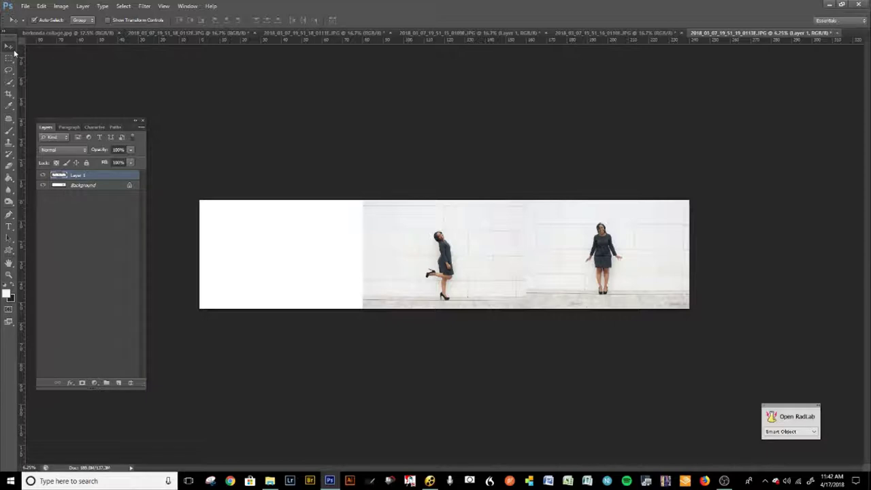
pyautogui.moveTo(460, 269); pyautogui.dragTo(573, 260)
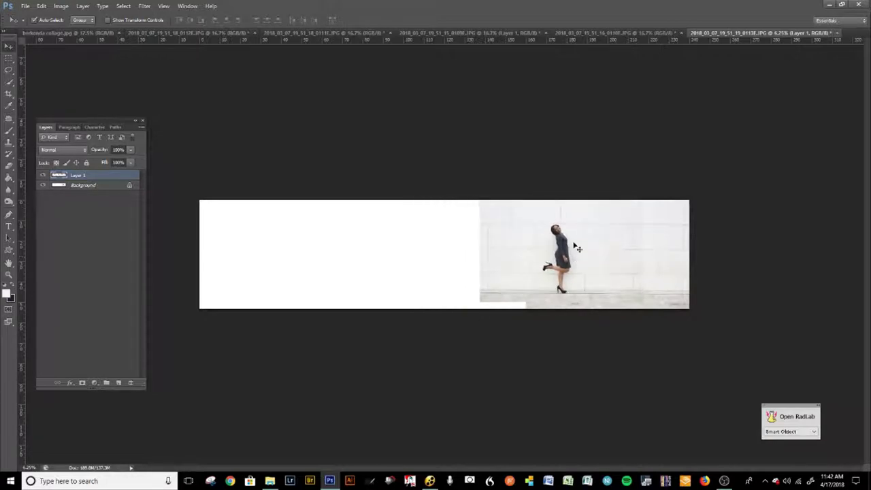
# - Copy the entire 0110 crouching-pose photo and close that document without saving its changes
pyautogui.click(592, 33)
pyautogui.click(704, 34)
pyautogui.click(636, 33)
pyautogui.hotkey('ctrl', 'a')
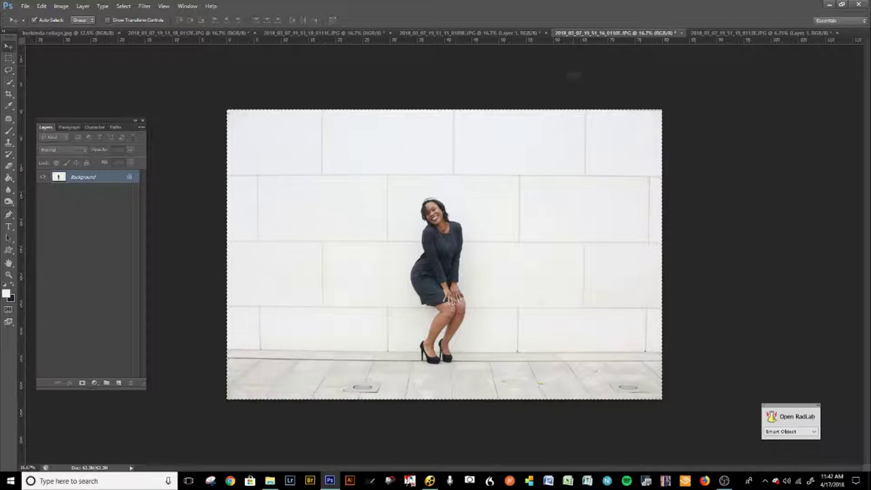
pyautogui.hotkey('ctrl', 'w')
pyautogui.click(437, 184)
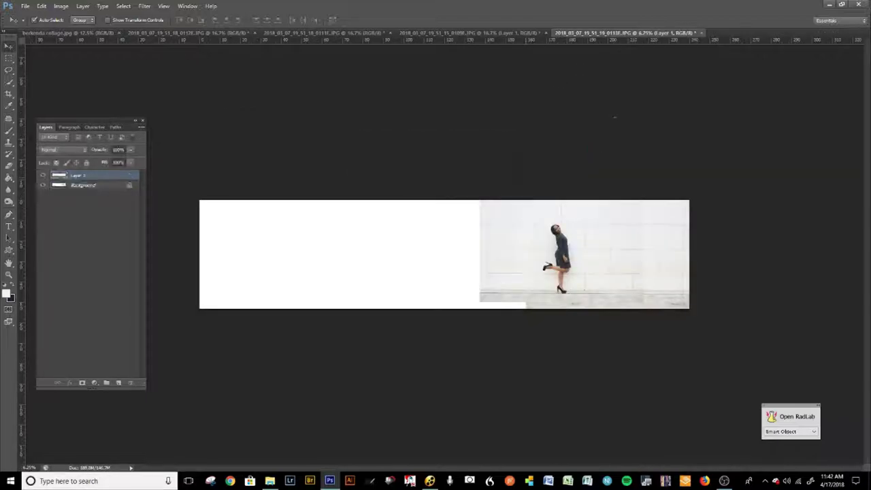
# - Paste the copied crouching-pose photo into the widened canvas and place it so the pose stands left of the raised-heel one
pyautogui.hotkey('ctrl', 'v')
pyautogui.moveTo(488, 247); pyautogui.dragTo(548, 257)
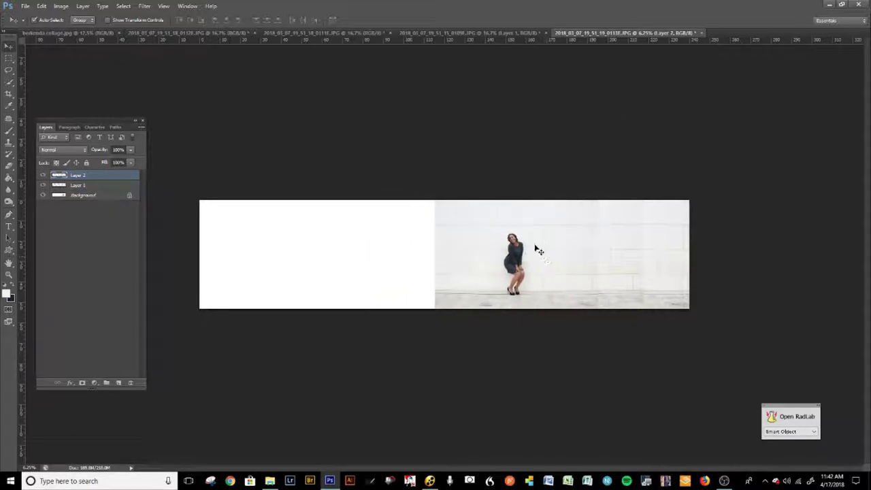
# - Copy the entire 0109 upturned-palms photo into the wide canvas left of the crouching pose, closing its source document without saving
pyautogui.click(504, 33)
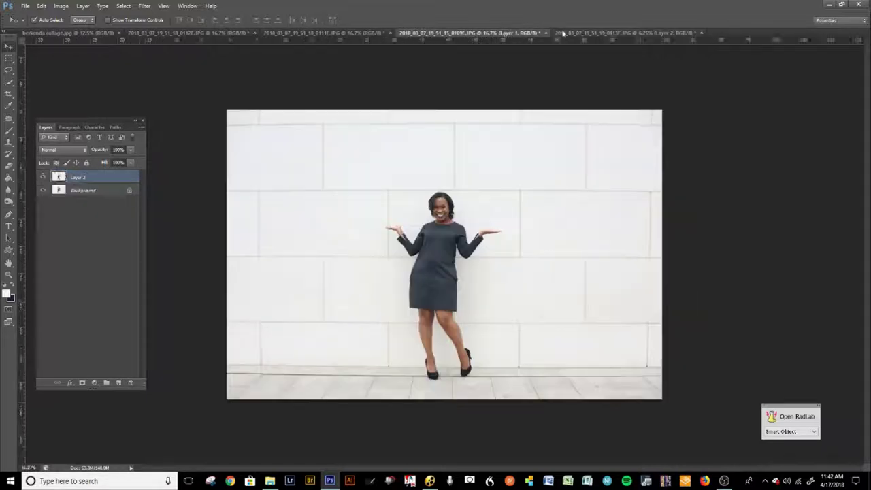
pyautogui.hotkey('ctrl', 'a')
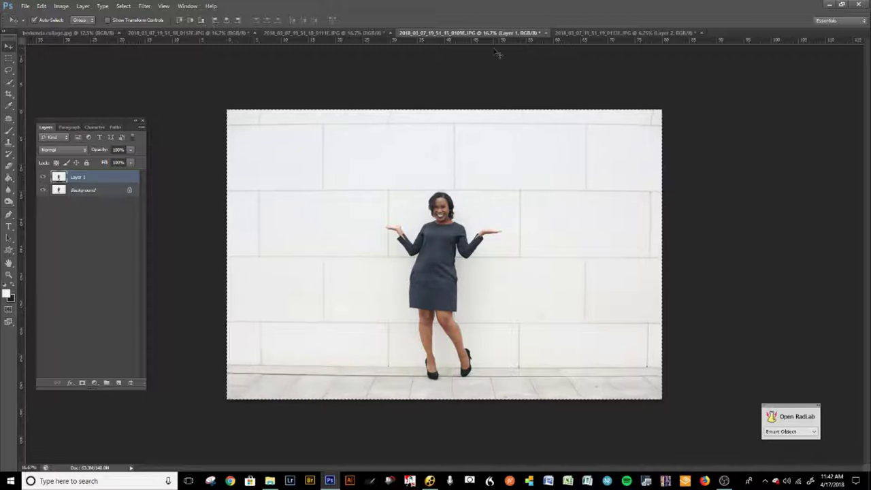
pyautogui.hotkey('ctrl', 'w')
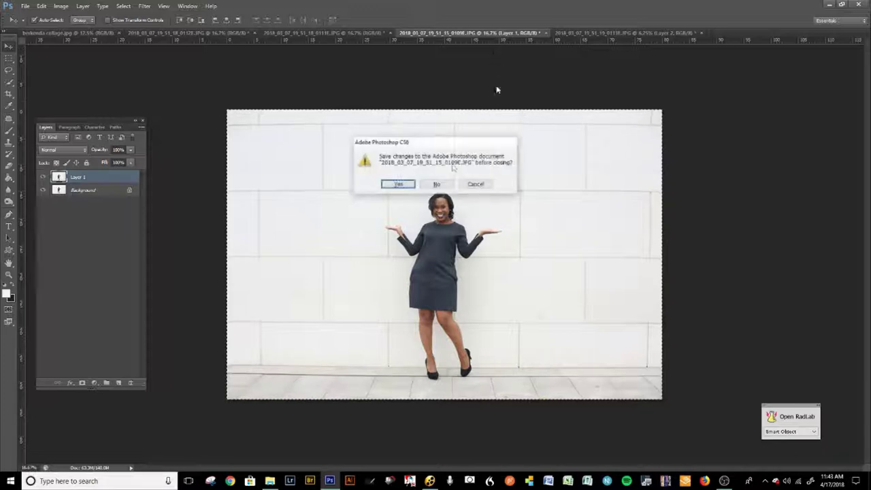
pyautogui.press('n')
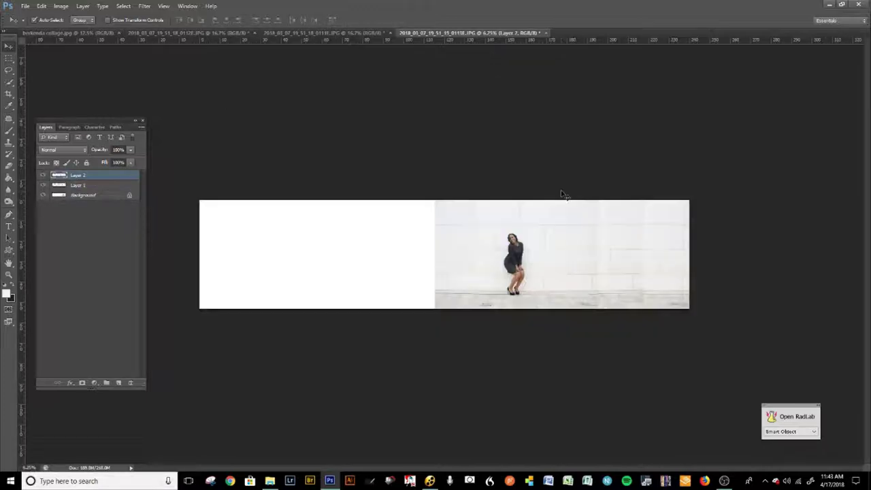
pyautogui.hotkey('ctrl', 'v')
pyautogui.moveTo(493, 233)
pyautogui.mouseDown()
pyautogui.moveTo(461, 242)
pyautogui.moveTo(481, 237)
pyautogui.mouseUp()
# - Copy the entire 0111 outstretched-arms photo into the wide canvas left of the upturned-palms pose, closing its source document without saving
pyautogui.click(366, 32)
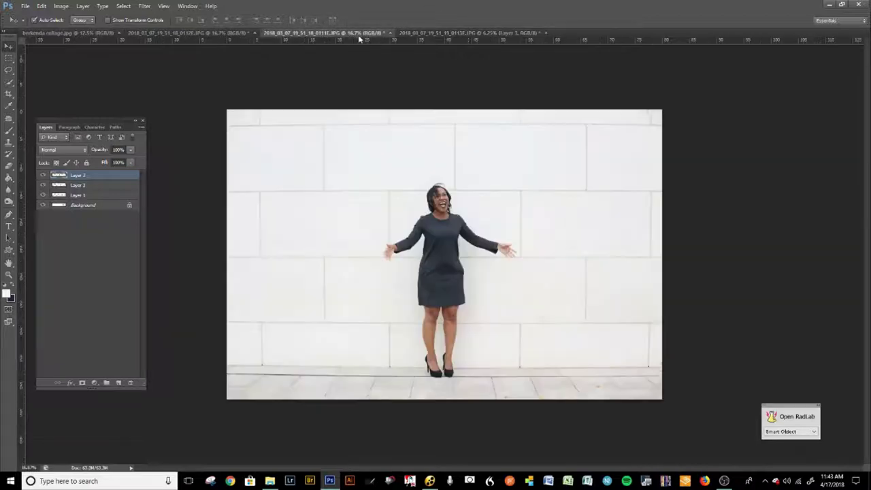
pyautogui.hotkey('ctrl', 'a')
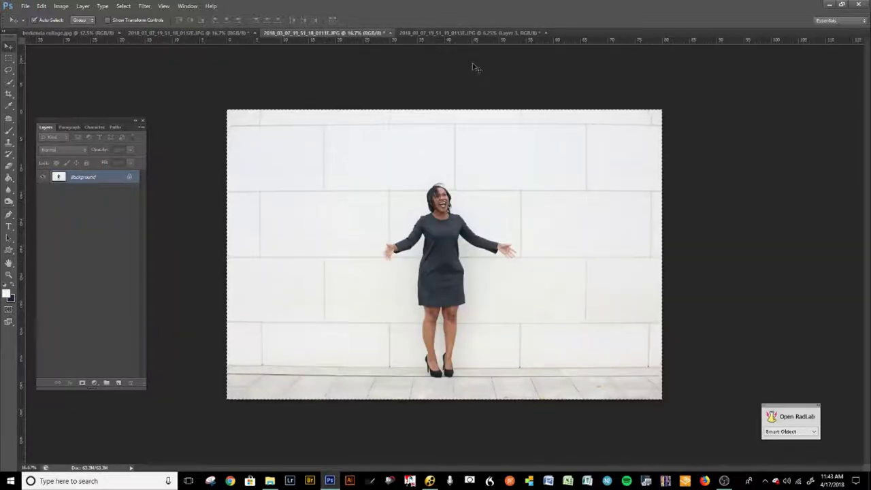
pyautogui.hotkey('ctrl', 'w')
pyautogui.press('n')
pyautogui.hotkey('ctrl', 'v')
pyautogui.moveTo(495, 181); pyautogui.dragTo(415, 237)
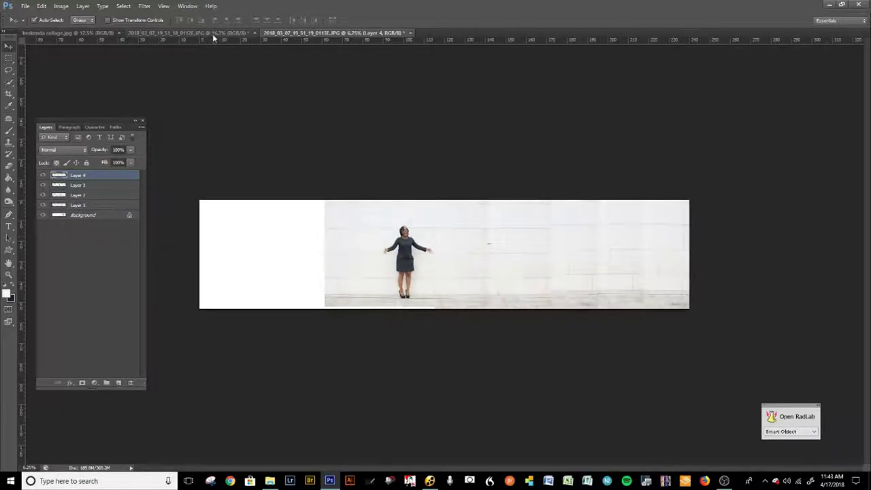
# - Copy the entire 0112 arms-down photo into the wide canvas left of the outstretched-arms pose, closing its source document without saving
pyautogui.click(225, 33)
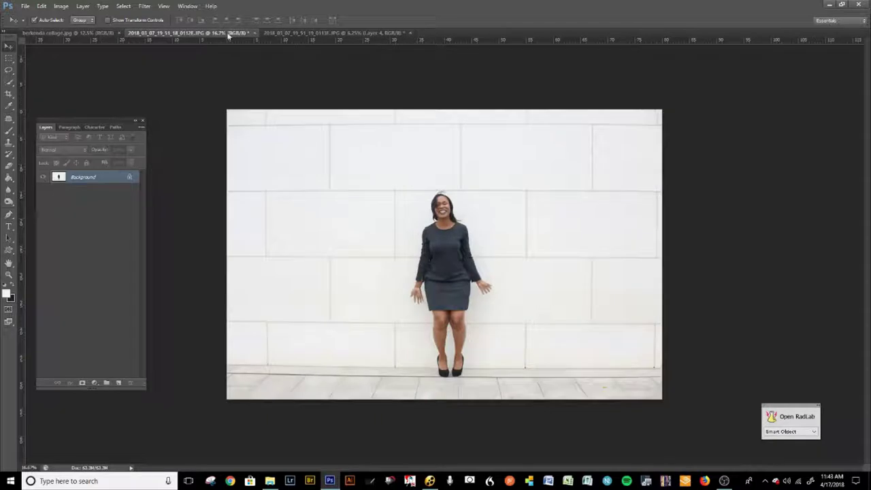
pyautogui.click(287, 33)
pyautogui.hotkey('ctrl', 'shift', 'Tab')
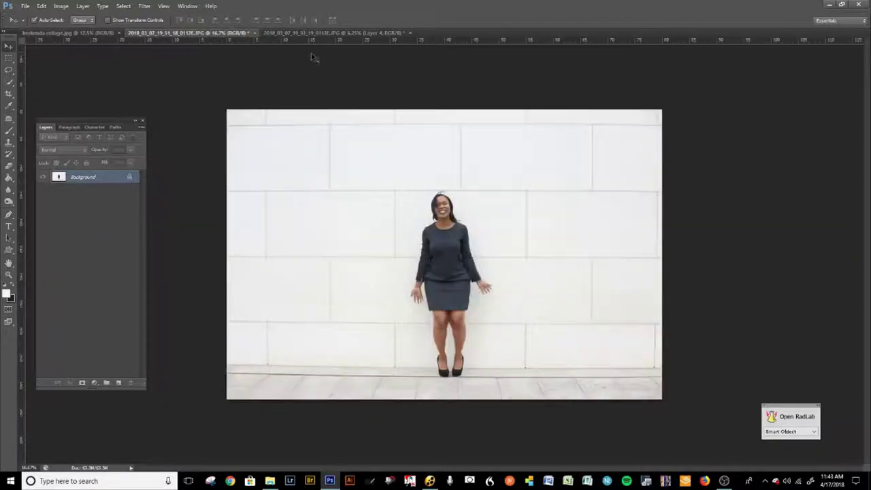
pyautogui.hotkey('ctrl', 'a')
pyautogui.hotkey('ctrl', 'w')
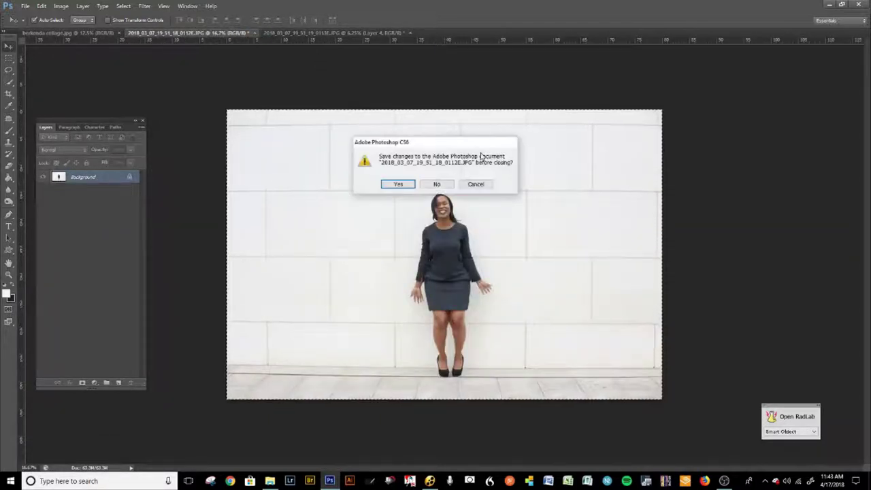
pyautogui.click(437, 185)
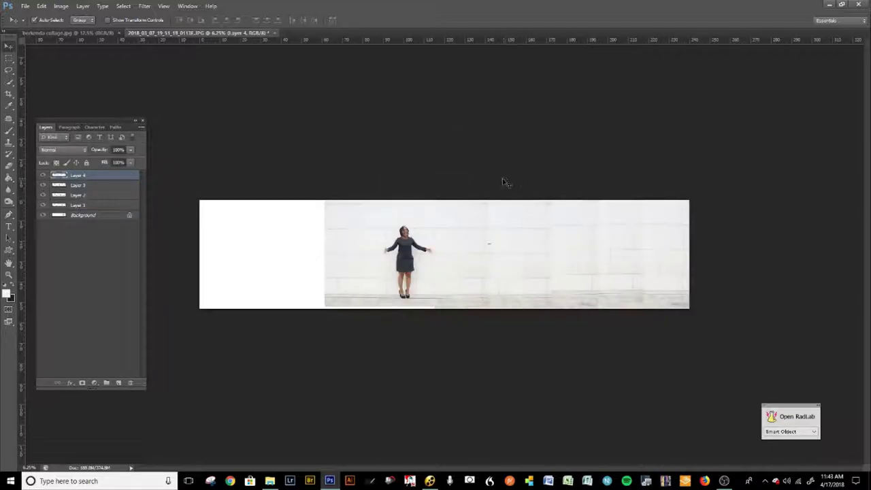
pyautogui.hotkey('ctrl', 'v')
pyautogui.moveTo(455, 261); pyautogui.dragTo(360, 255)
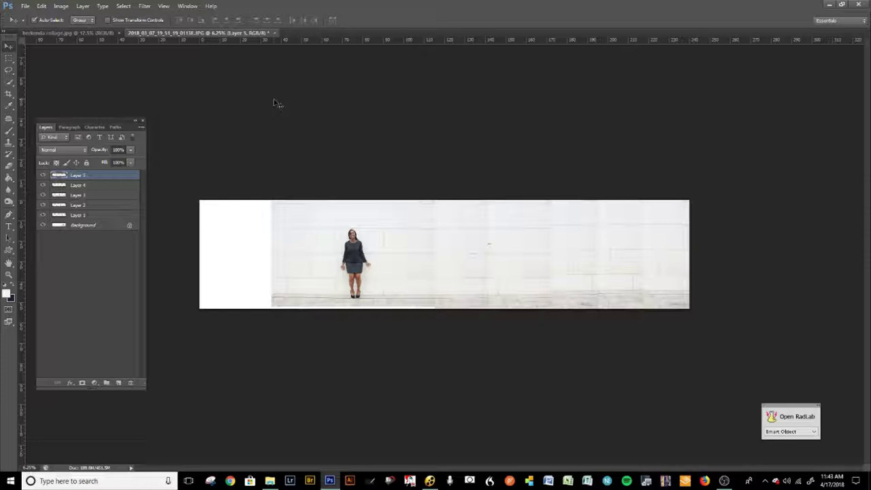
# - Lower the opacity of Layer 5, Layer 4 and Layer 3 to about half so the overlapping photos show through
pyautogui.hotkey('ctrl', '+')
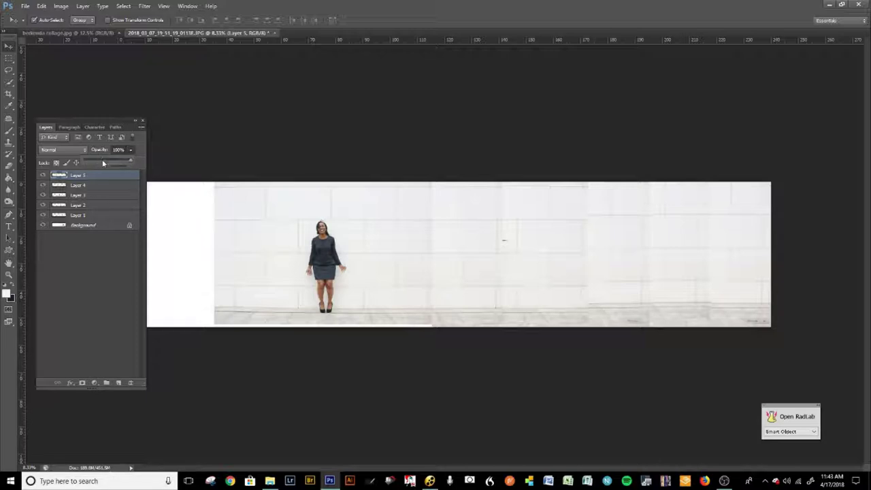
pyautogui.click(103, 163)
pyautogui.click(89, 188)
pyautogui.click(89, 188)
pyautogui.click(130, 150)
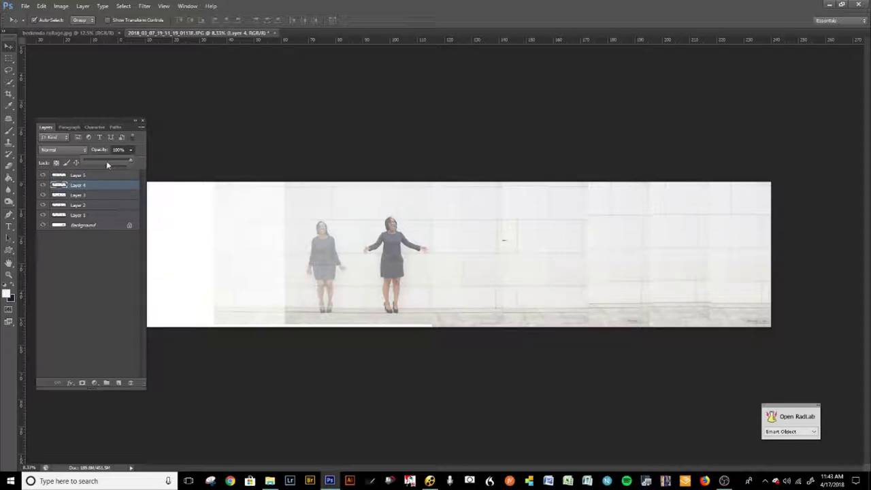
pyautogui.click(106, 164)
pyautogui.click(94, 197)
pyautogui.click(94, 196)
pyautogui.click(132, 150)
pyautogui.click(109, 162)
# - Lower the opacity of Layer 2 and Layer 1 to about half as well
pyautogui.click(89, 204)
pyautogui.click(89, 204)
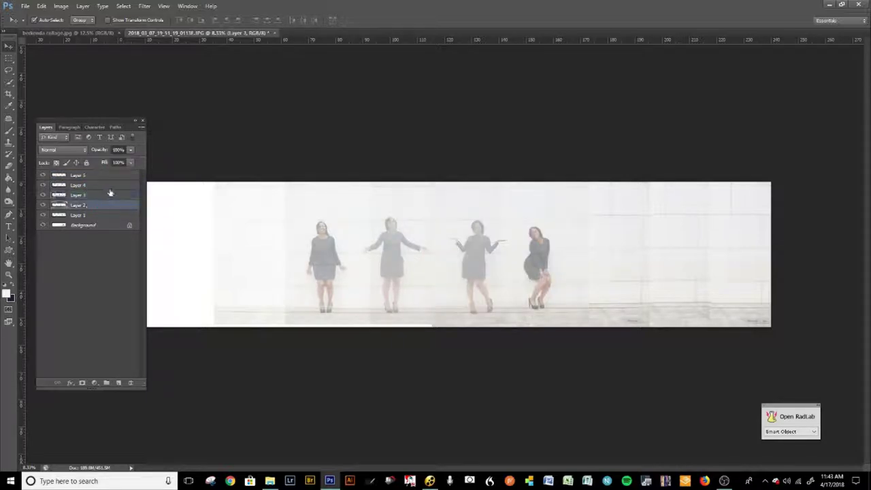
pyautogui.click(131, 149)
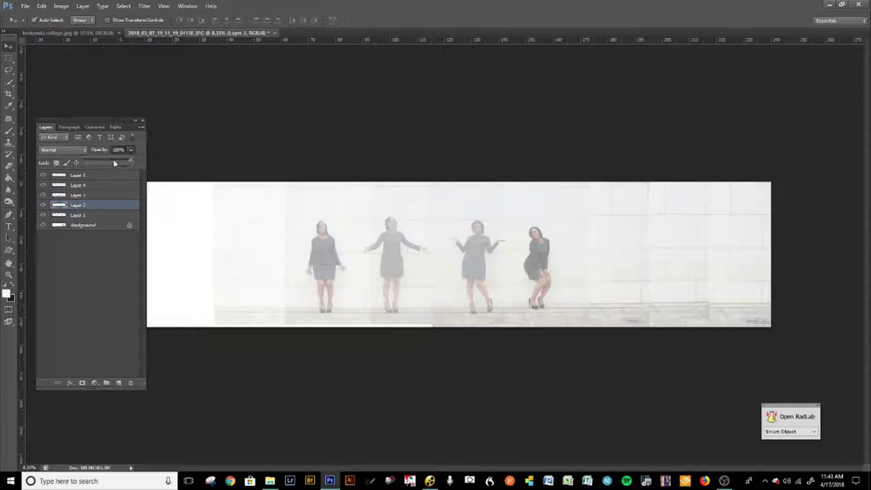
pyautogui.click(103, 162)
pyautogui.click(89, 214)
pyautogui.click(89, 214)
pyautogui.click(130, 150)
pyautogui.click(106, 161)
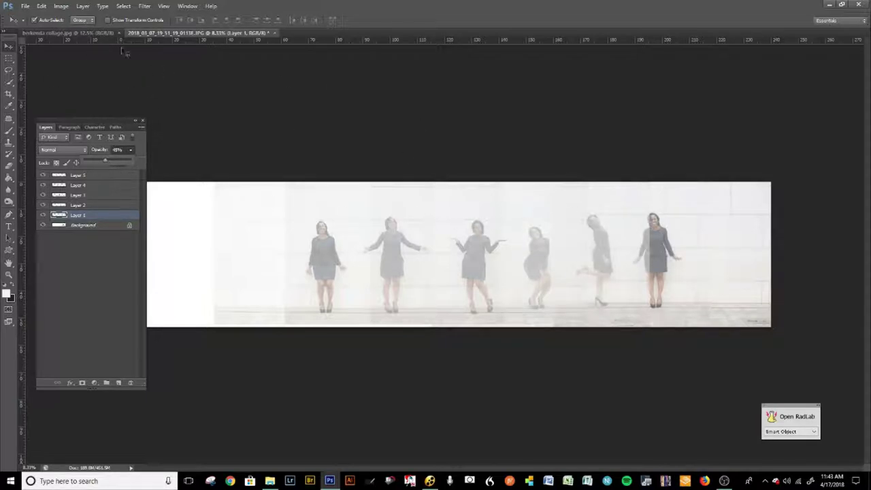
# - Turn off Auto-Select and shift Layer 1's raised-heel photo slightly to match its wall joints with the background photo
pyautogui.click(34, 20)
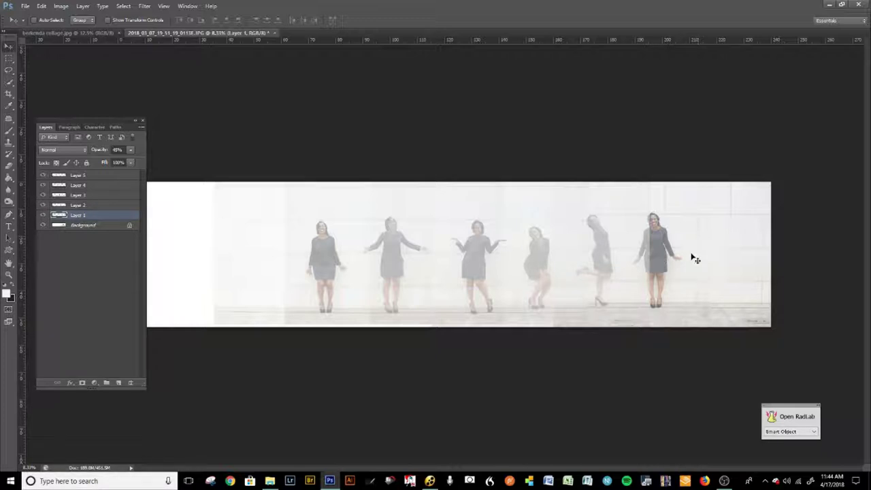
pyautogui.hotkey('ctrl', '+')
pyautogui.hotkey('ctrl', '+')
pyautogui.hotkey('ctrl', '+')
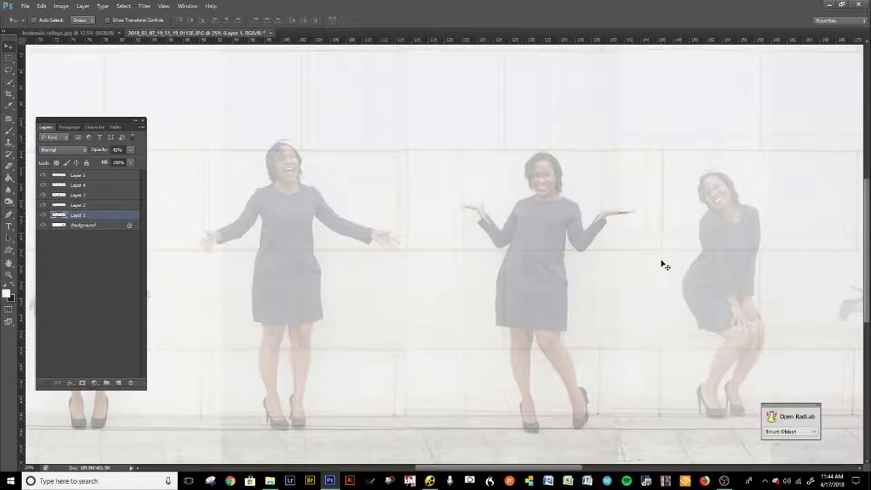
pyautogui.moveTo(680, 255); pyautogui.dragTo(305, 268)
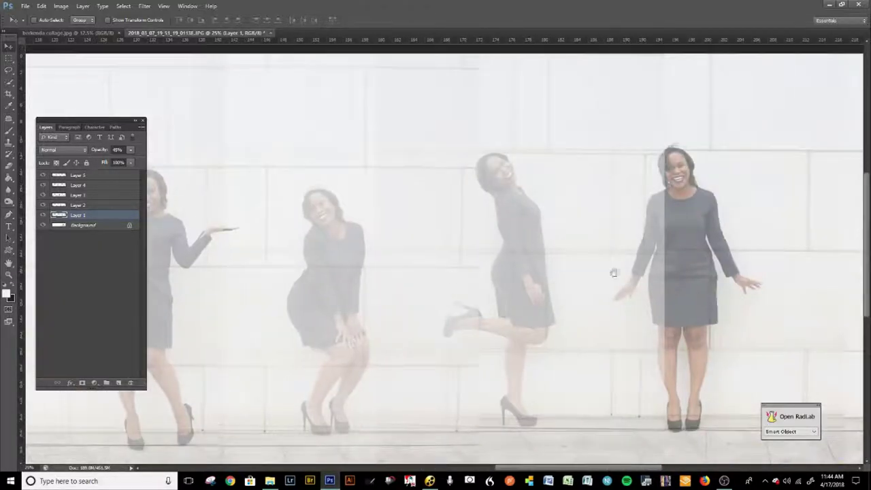
pyautogui.moveTo(614, 270); pyautogui.dragTo(462, 291)
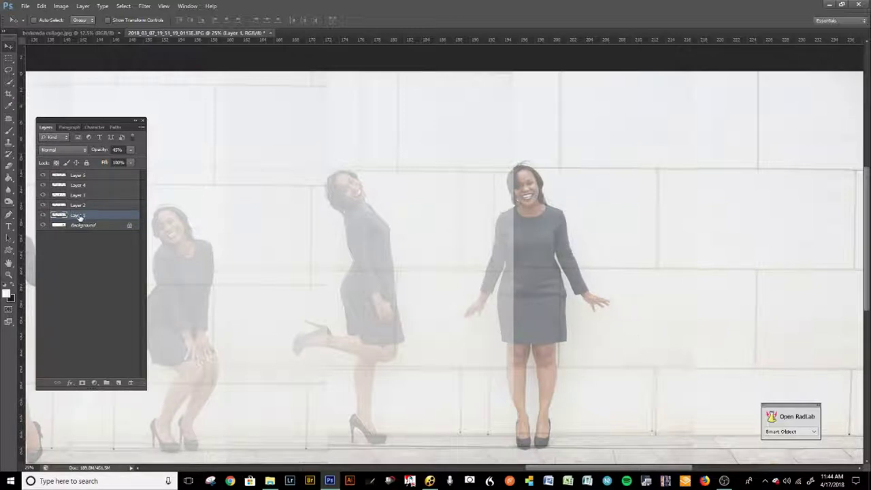
pyautogui.moveTo(357, 227)
pyautogui.mouseDown()
pyautogui.moveTo(351, 218)
pyautogui.moveTo(355, 228)
pyautogui.moveTo(406, 227)
pyautogui.moveTo(333, 225)
pyautogui.moveTo(374, 220)
pyautogui.moveTo(360, 224)
pyautogui.mouseUp()
pyautogui.moveTo(734, 253); pyautogui.dragTo(738, 249)
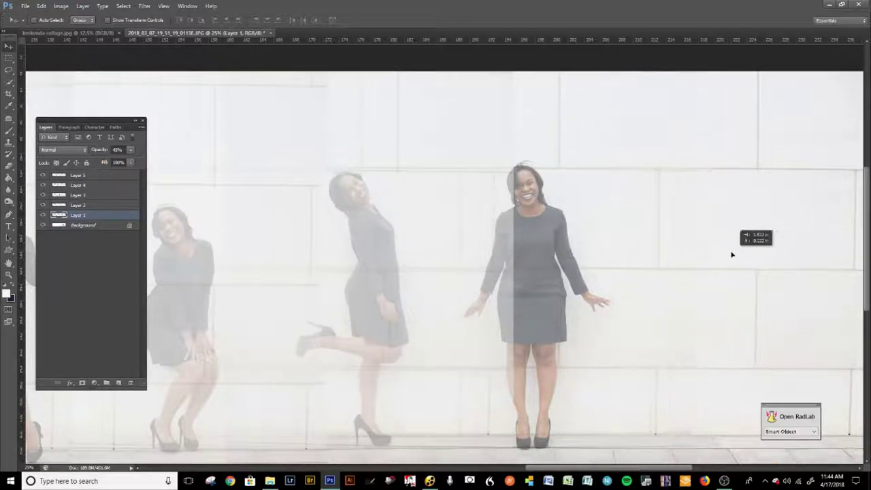
pyautogui.moveTo(489, 254)
pyautogui.mouseDown()
pyautogui.moveTo(517, 253)
pyautogui.moveTo(484, 254)
pyautogui.mouseUp()
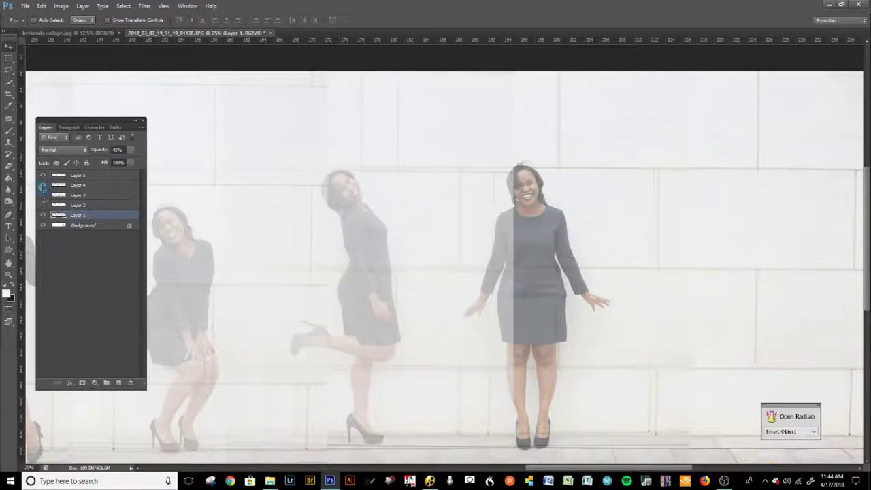
# - Hide Layers 2 to 5 and fine-tune Layer 1's position against the background photo's wall joints
pyautogui.click(42, 185)
pyautogui.moveTo(396, 295)
pyautogui.mouseDown()
pyautogui.moveTo(367, 292)
pyautogui.moveTo(390, 293)
pyautogui.mouseUp()
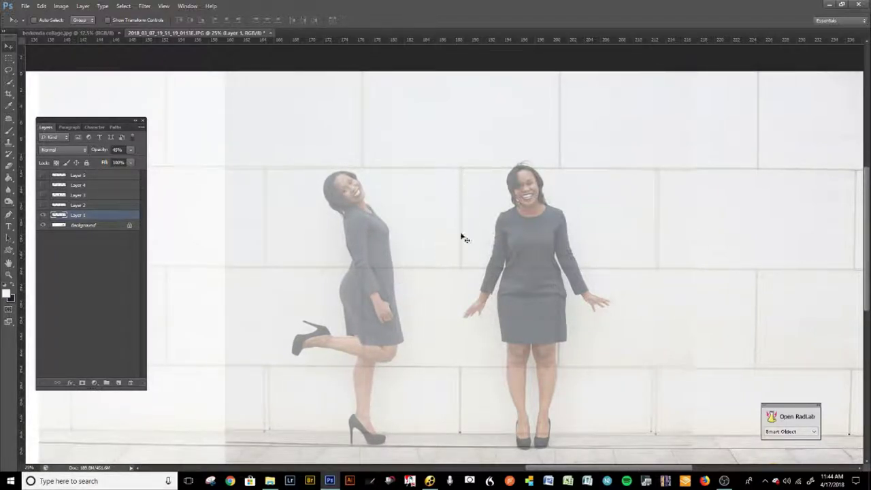
pyautogui.moveTo(474, 241); pyautogui.dragTo(449, 231)
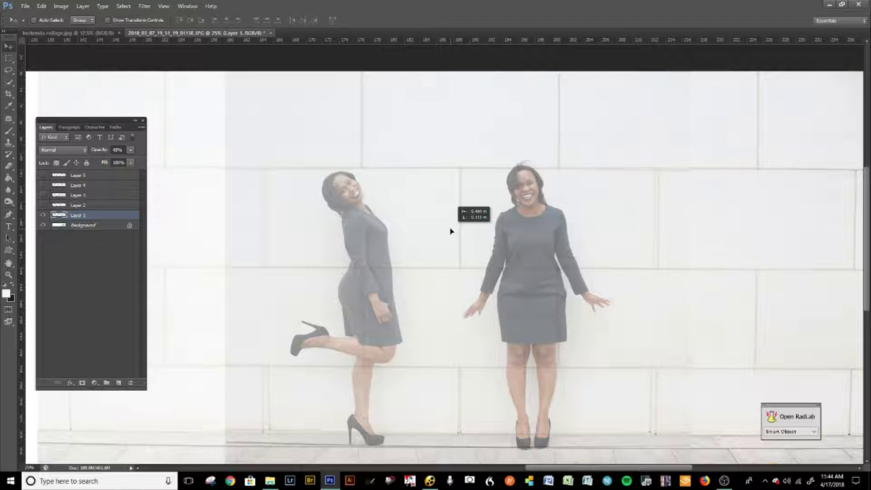
pyautogui.moveTo(450, 231); pyautogui.dragTo(450, 231)
# - Rotate Layer 1 by about -0.17 degrees to bring its wall and floor lines parallel to the background photo's
pyautogui.moveTo(481, 285); pyautogui.dragTo(597, 284)
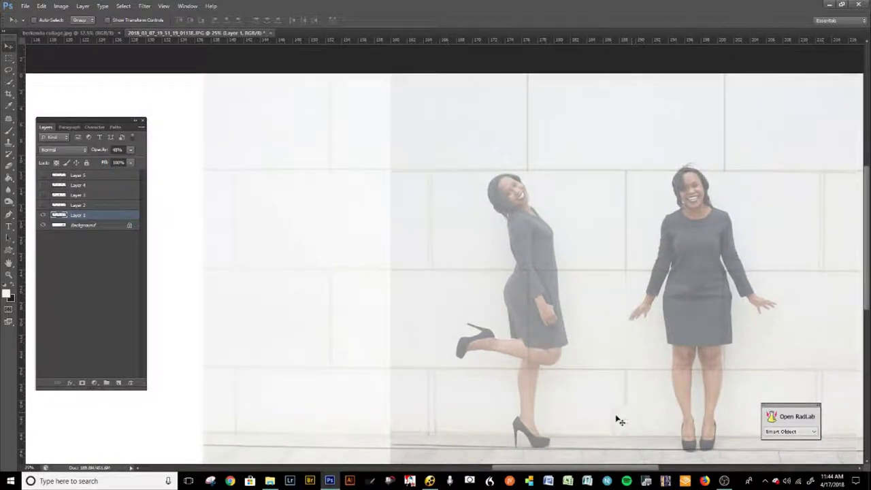
pyautogui.moveTo(575, 333); pyautogui.dragTo(392, 332)
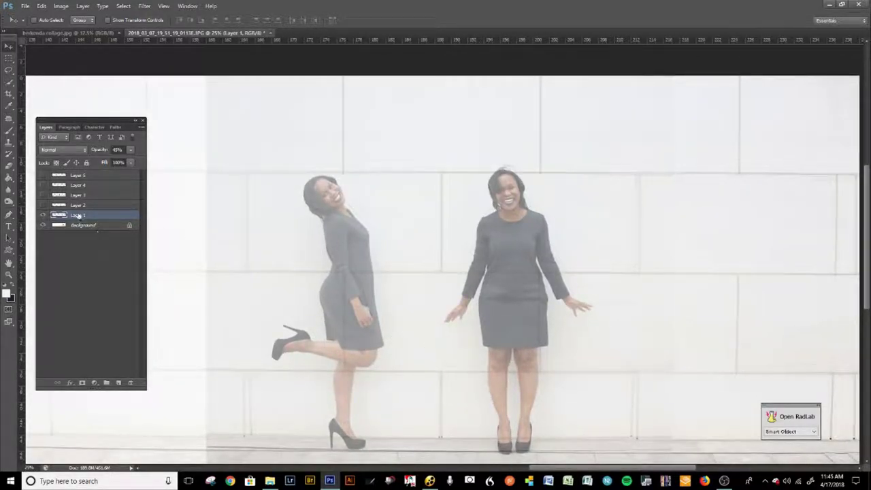
pyautogui.hotkey('ctrl', 't')
pyautogui.moveTo(847, 344); pyautogui.dragTo(844, 340)
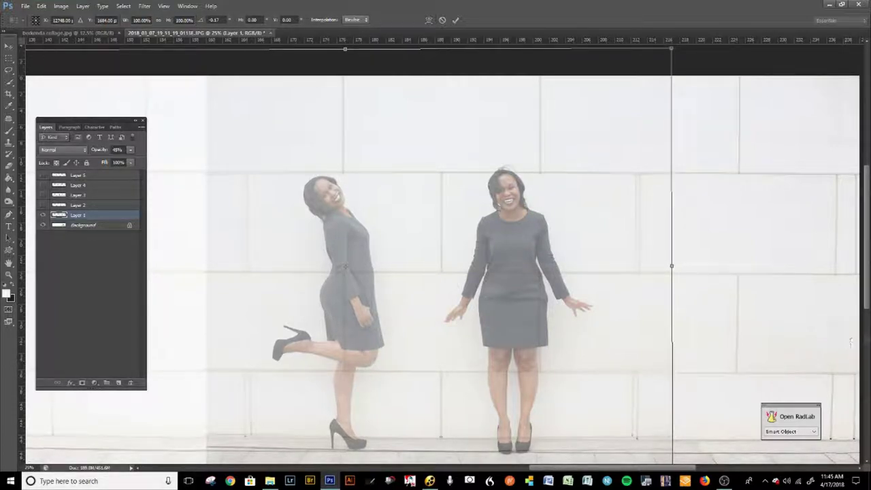
pyautogui.press('Return')
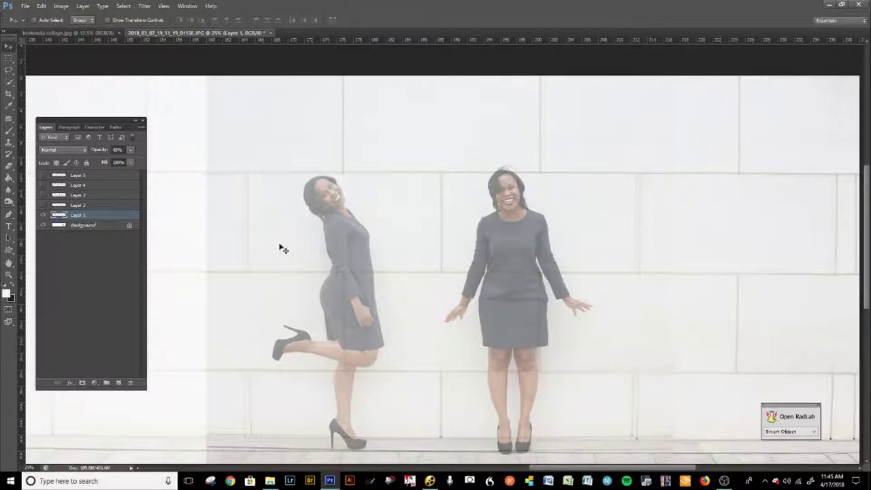
# - Show Layer 2 and move its crouching-pose photo left to align its wall and floor lines with Layer 1
pyautogui.click(42, 204)
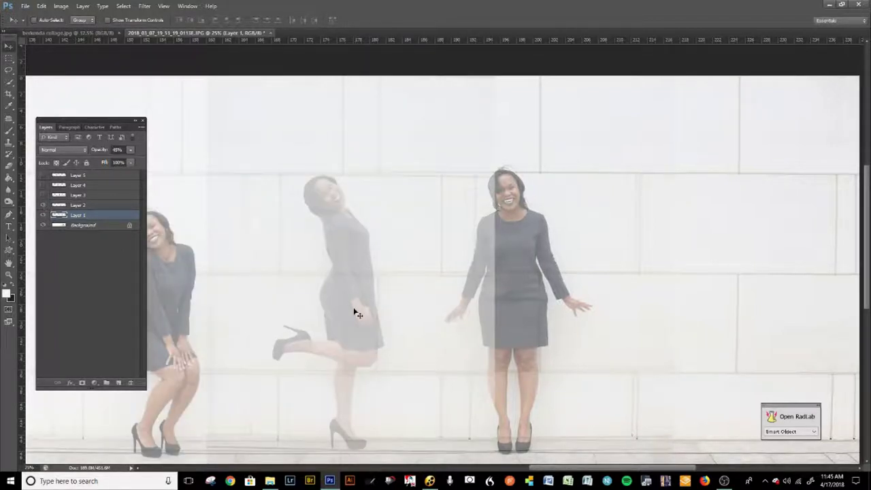
pyautogui.hscroll(-5, 367, 309)
pyautogui.moveTo(357, 309); pyautogui.dragTo(349, 311)
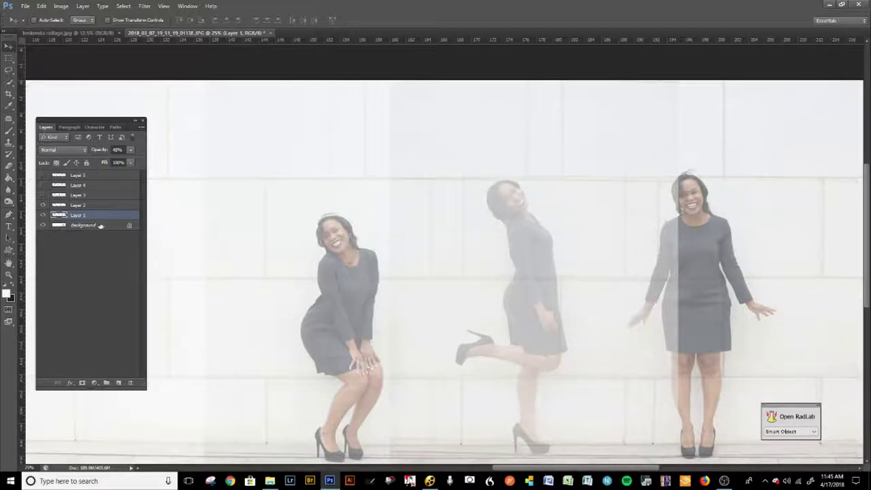
pyautogui.click(83, 204)
pyautogui.moveTo(317, 291); pyautogui.dragTo(282, 289)
pyautogui.scroll(-2, 476, 320)
pyautogui.moveTo(381, 344)
pyautogui.mouseDown()
pyautogui.moveTo(387, 311)
pyautogui.moveTo(386, 361)
pyautogui.moveTo(380, 345)
pyautogui.mouseUp()
pyautogui.scroll(-2, 567, 369)
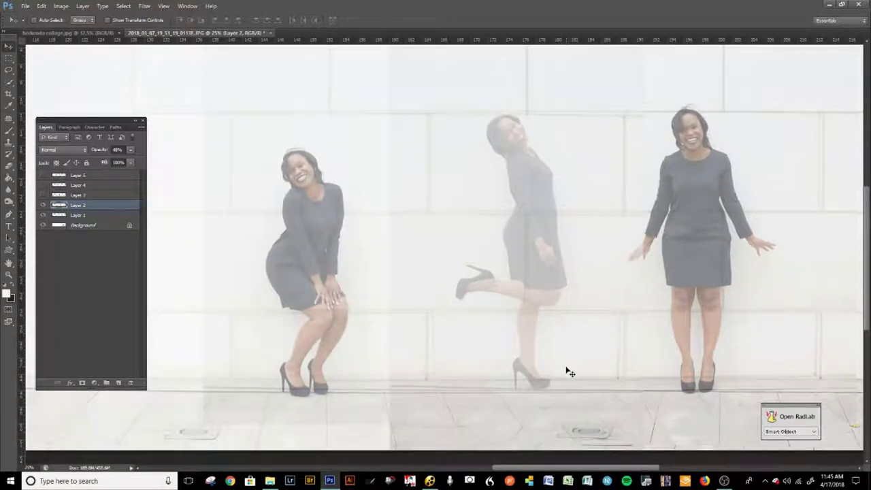
# - Show Layer 3 and shift its palms-up photo to align its wall and floor lines with Layer 2's
pyautogui.moveTo(334, 346); pyautogui.dragTo(479, 362)
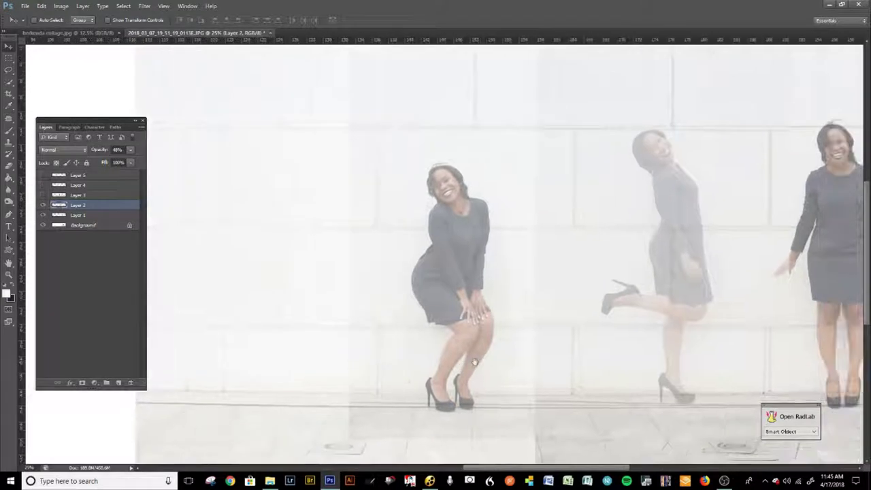
pyautogui.click(42, 195)
pyautogui.moveTo(363, 313); pyautogui.dragTo(286, 251)
pyautogui.hotkey('ctrl', 'z')
pyautogui.click(88, 194)
pyautogui.hotkey('shift', 'Right')
pyautogui.hotkey('shift', 'Right')
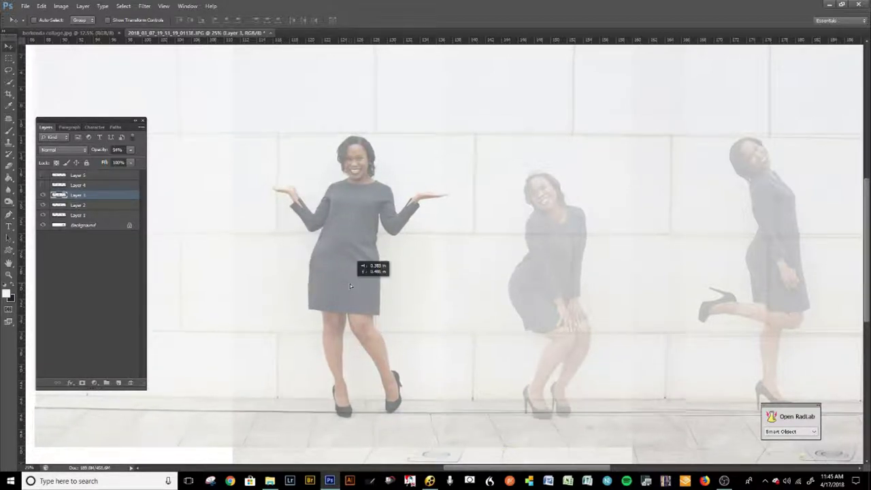
pyautogui.hotkey('shift', 'Up')
pyautogui.hotkey('shift', 'Up')
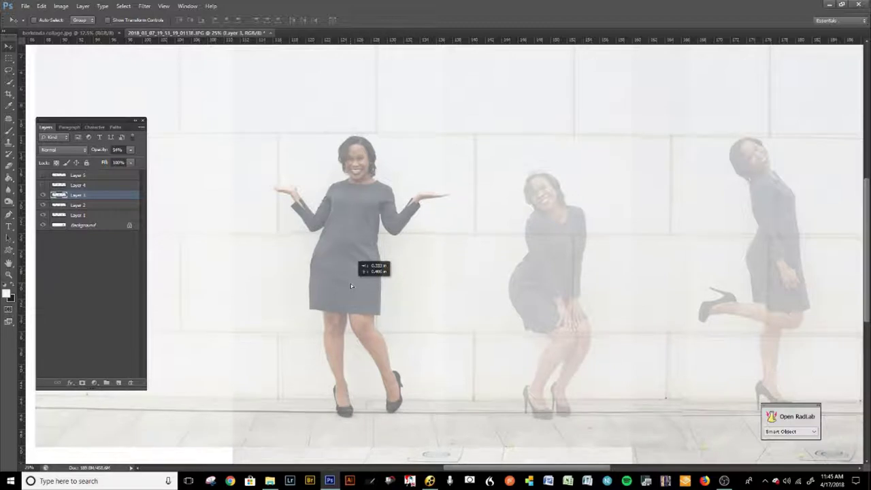
pyautogui.hotkey('shift', 'Down')
pyautogui.hotkey('shift', 'Down')
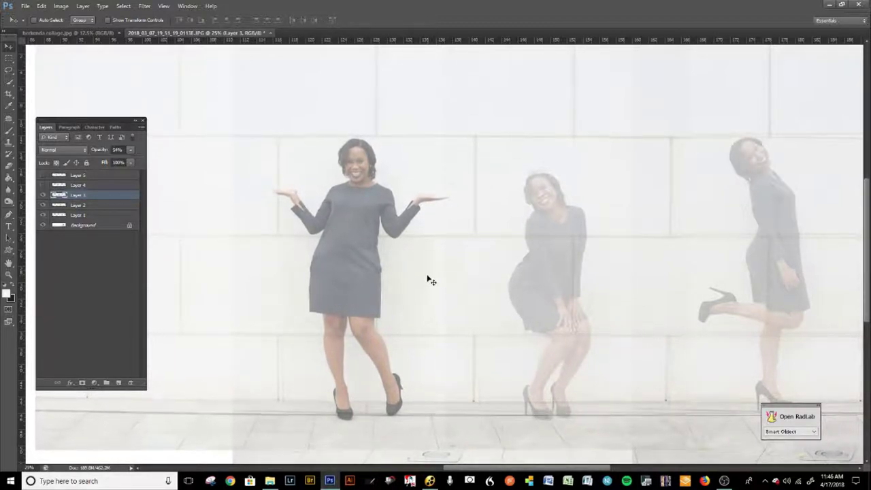
# - Nudge Layer 3 slightly downward to fine-tune the match of its wall joints with the layers below
pyautogui.press('Down')
pyautogui.press('Down')
pyautogui.press('Down')
pyautogui.press('Down')
pyautogui.press('Down')
pyautogui.press('Down')
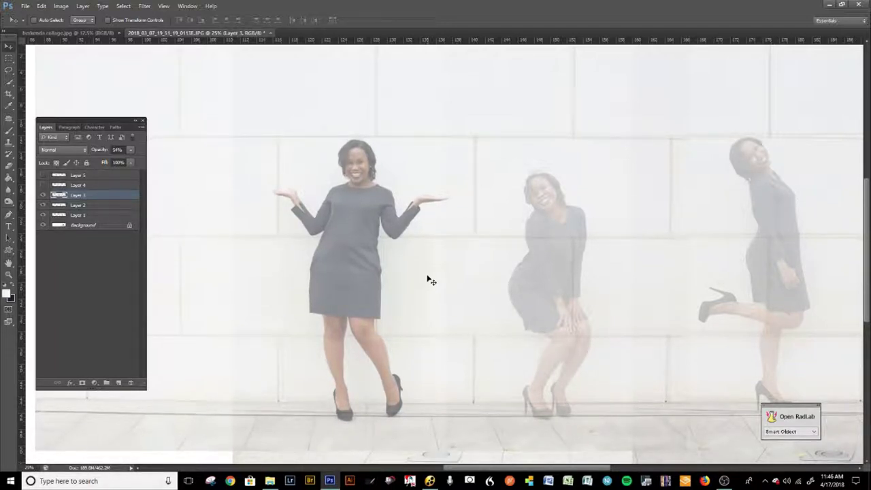
# - Show Layer 4 and move its open-arms photo to match its wall joints and floor line with Layer 3's
pyautogui.click(43, 186)
pyautogui.hscroll(-5, 421, 284)
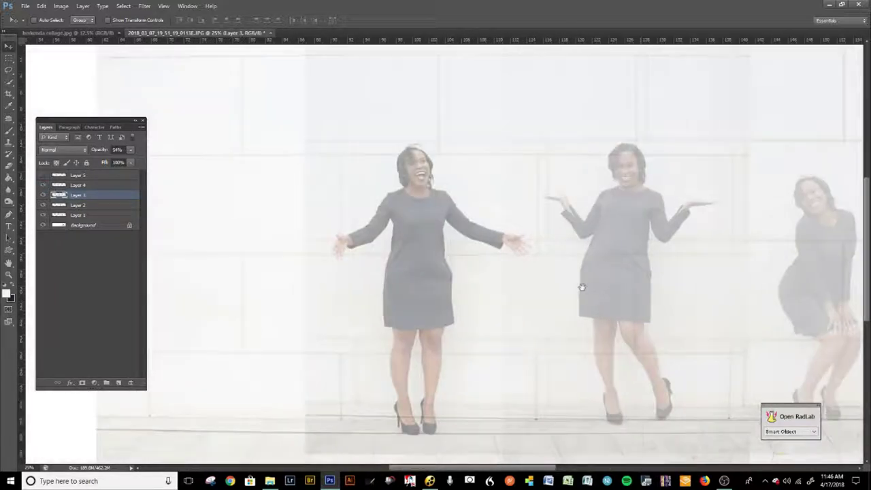
pyautogui.moveTo(410, 245); pyautogui.dragTo(385, 247)
pyautogui.hotkey('ctrl', 'z')
pyautogui.click(86, 186)
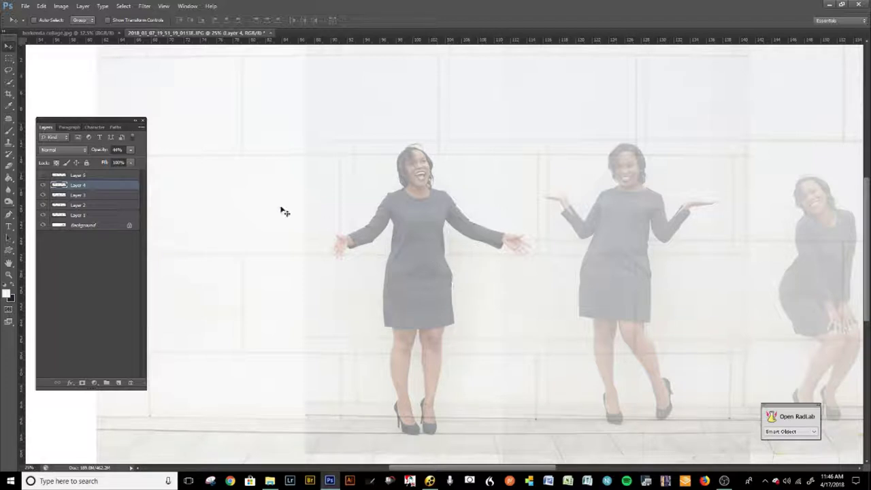
pyautogui.moveTo(375, 263); pyautogui.dragTo(405, 257)
# - Show Layer 5 and move its photo up and right to align its wall and floor lines with Layer 4's
pyautogui.moveTo(331, 255); pyautogui.dragTo(488, 263)
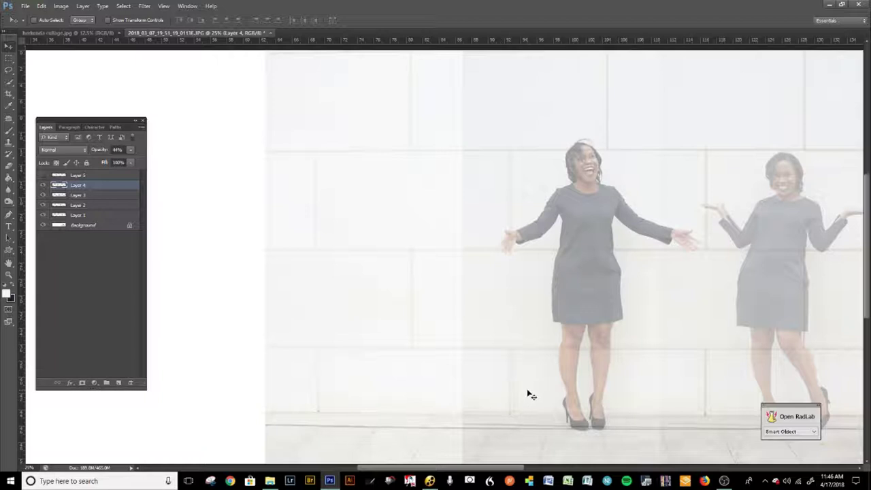
pyautogui.click(43, 176)
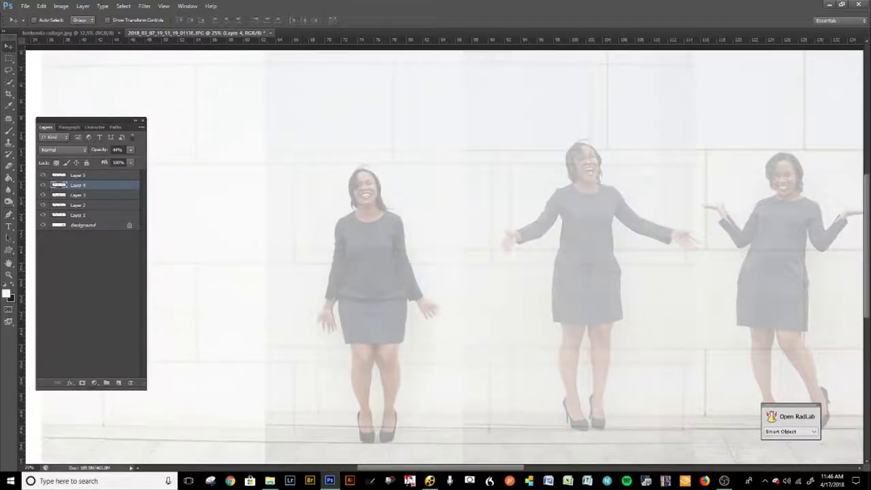
pyautogui.click(80, 175)
pyautogui.moveTo(397, 324); pyautogui.dragTo(417, 310)
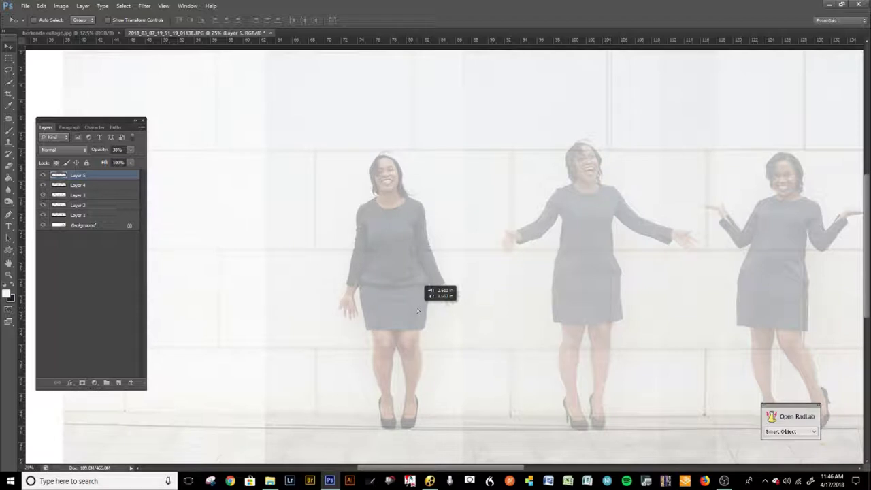
pyautogui.moveTo(417, 310); pyautogui.dragTo(416, 310)
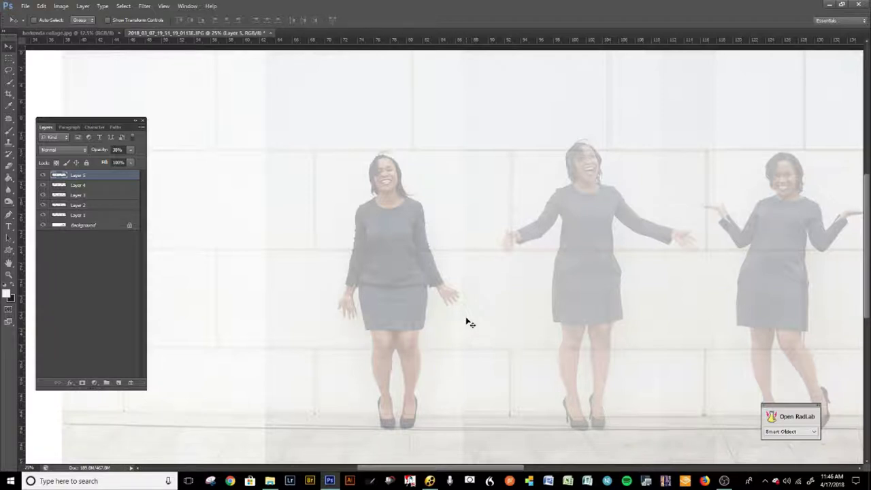
# - Raise the opacity of Layers 5, 4 and 3 to 100%
pyautogui.hotkey('ctrl', '-')
pyautogui.hotkey('ctrl', '-')
pyautogui.hotkey('ctrl', '-')
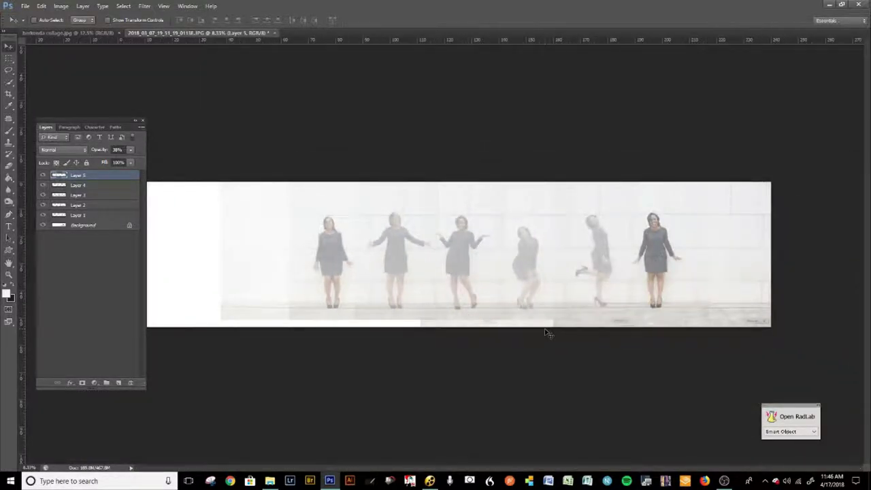
pyautogui.click(131, 150)
pyautogui.moveTo(115, 163); pyautogui.dragTo(96, 162)
pyautogui.click(100, 187)
pyautogui.click(79, 195)
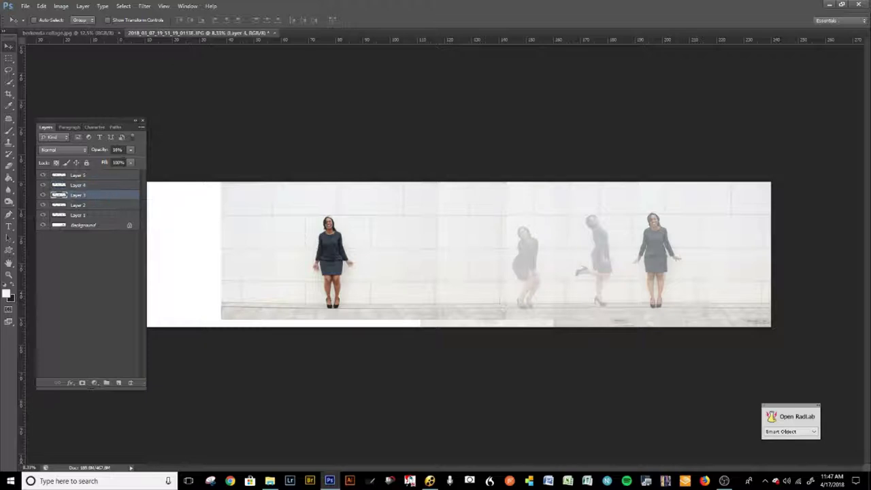
pyautogui.click(131, 151)
pyautogui.moveTo(123, 163); pyautogui.dragTo(200, 167)
# - Raise the opacity of Layers 2 and 1 to 100%
pyautogui.click(85, 205)
pyautogui.click(130, 150)
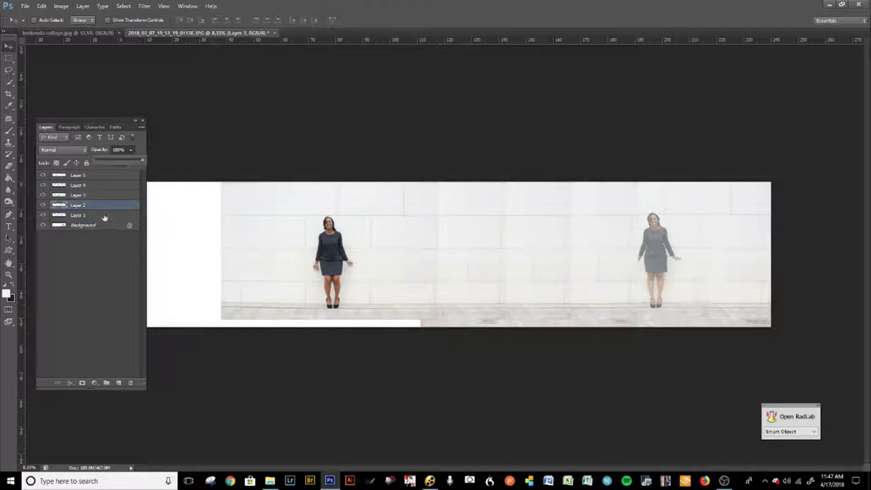
pyautogui.click(78, 215)
pyautogui.click(130, 149)
pyautogui.moveTo(119, 162); pyautogui.dragTo(213, 168)
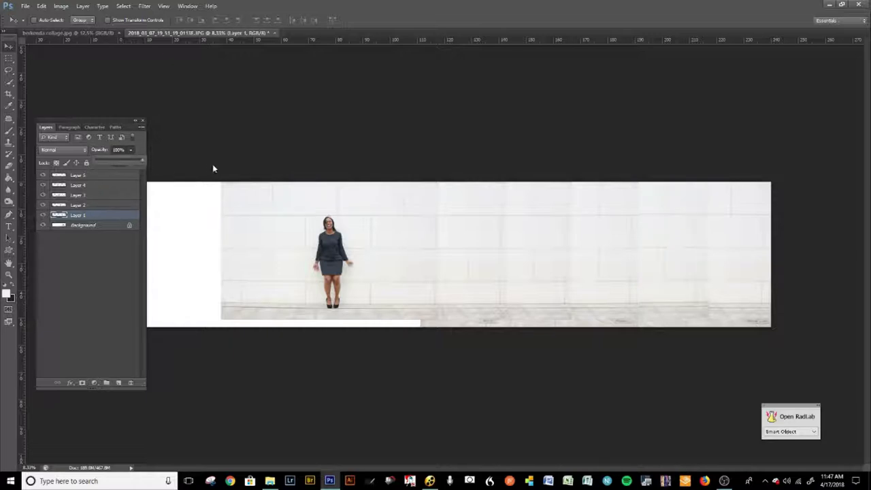
# - Add a layer mask to Layer 5 and choose a soft round brush with 0% hardness
pyautogui.click(108, 175)
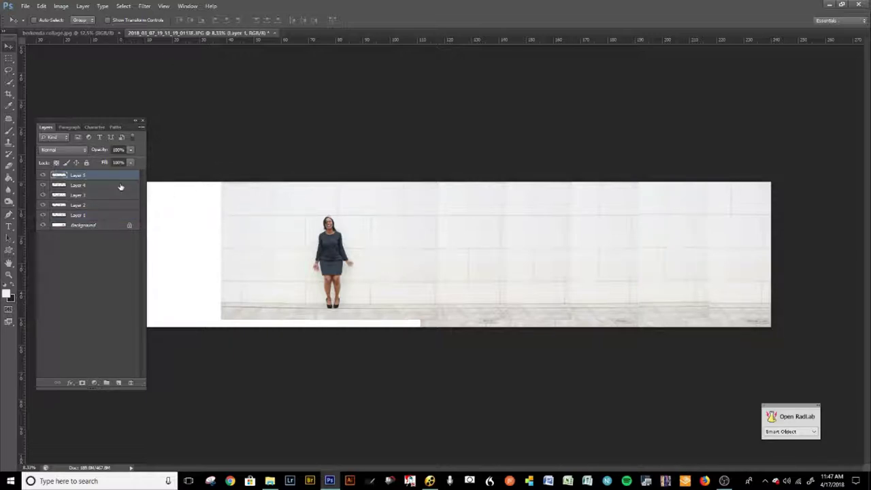
pyautogui.click(81, 383)
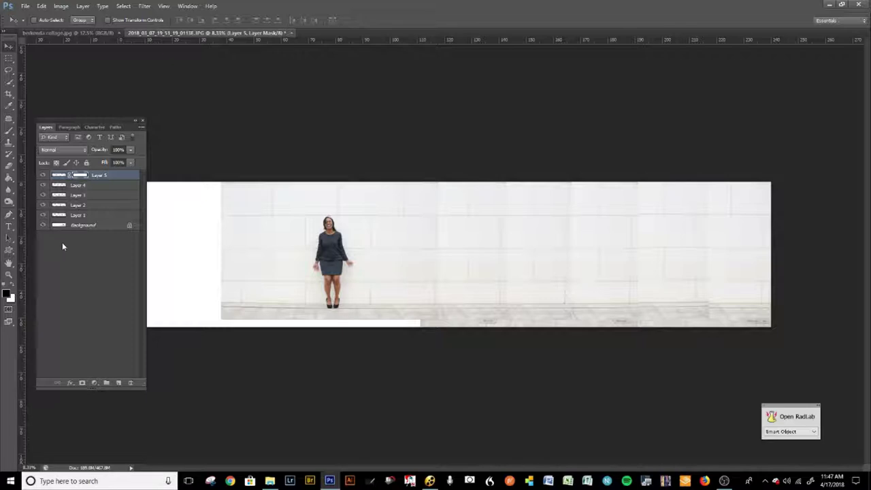
pyautogui.click(9, 133)
pyautogui.click(39, 22)
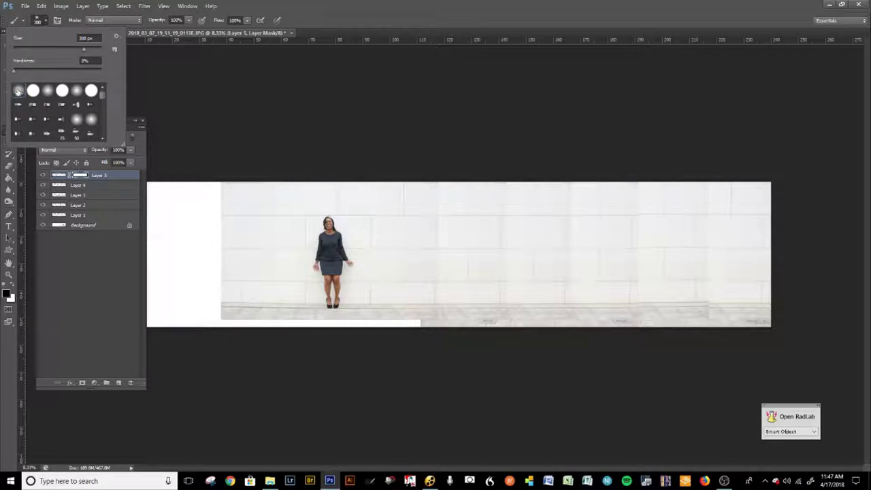
pyautogui.doubleClick(280, 4)
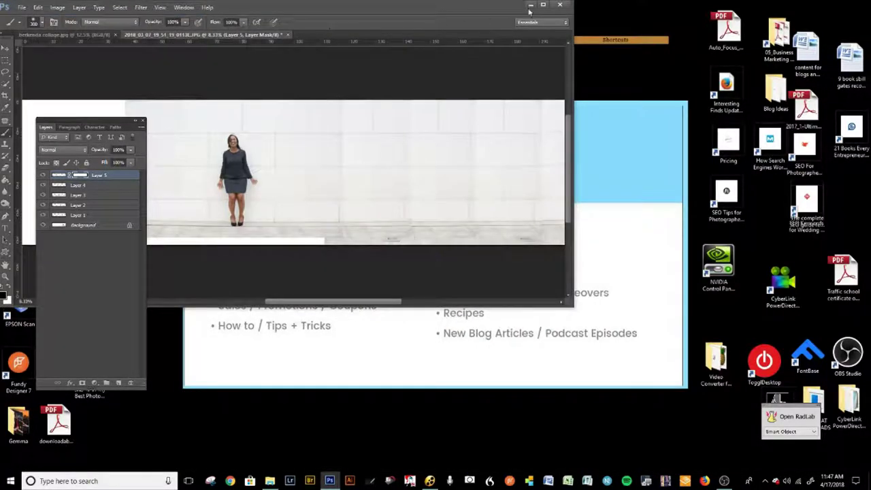
pyautogui.doubleClick(534, 11)
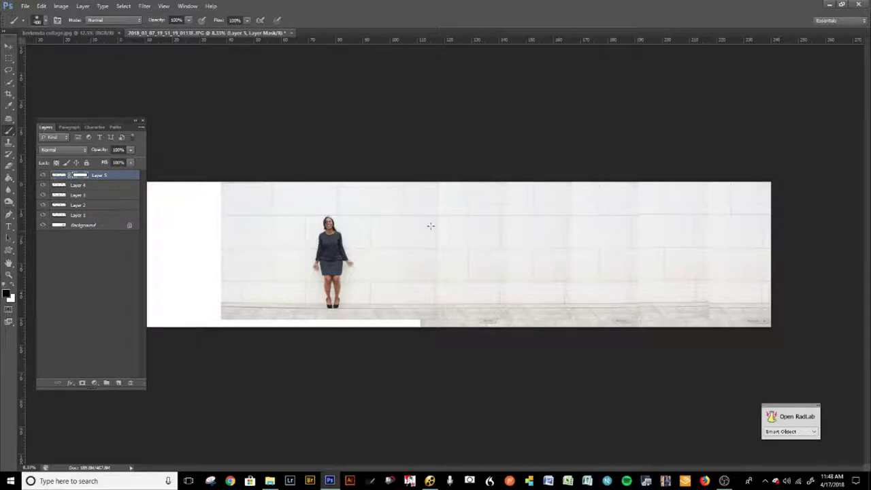
# - Paint black on Layer 5's mask to reveal the whole open-arms figure from Layer 4 beneath
pyautogui.moveTo(402, 231); pyautogui.dragTo(426, 243)
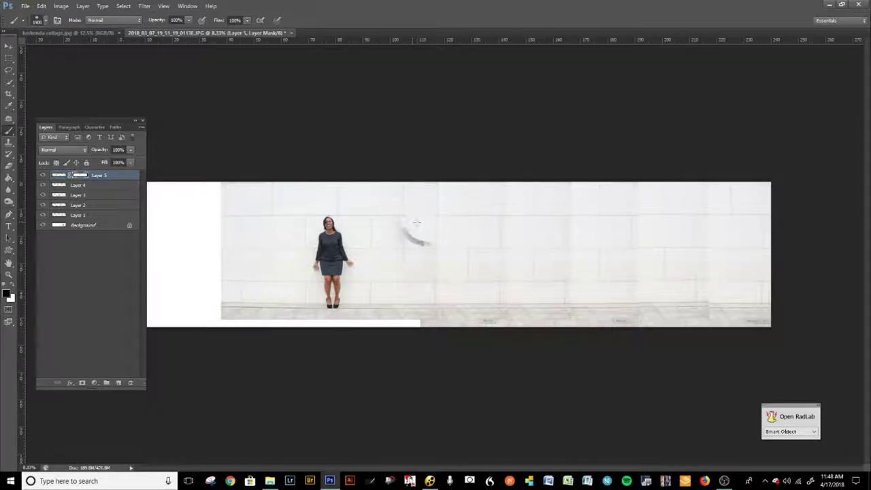
pyautogui.moveTo(414, 224)
pyautogui.mouseDown()
pyautogui.moveTo(390, 244)
pyautogui.moveTo(393, 235)
pyautogui.moveTo(373, 244)
pyautogui.mouseUp()
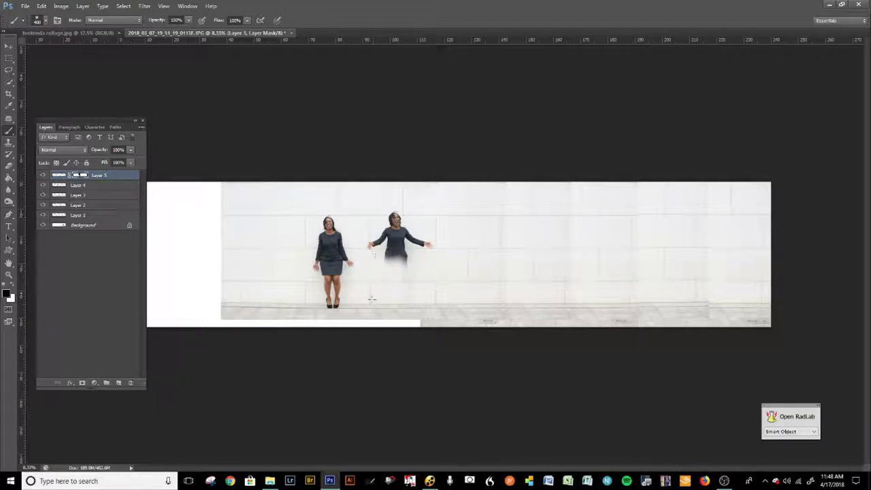
pyautogui.moveTo(374, 280)
pyautogui.mouseDown()
pyautogui.moveTo(391, 302)
pyautogui.moveTo(394, 250)
pyautogui.moveTo(397, 264)
pyautogui.moveTo(411, 251)
pyautogui.moveTo(425, 267)
pyautogui.mouseUp()
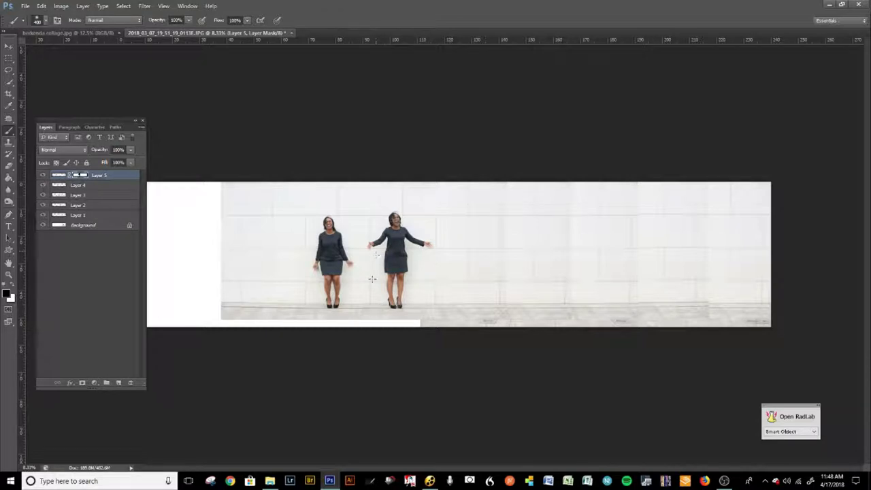
# - Refine Layer 5's mask between the first two figures, alternating white and black brush strokes near the first figure's hand
pyautogui.scroll(3, 449, 274)
pyautogui.moveTo(279, 262); pyautogui.dragTo(497, 265)
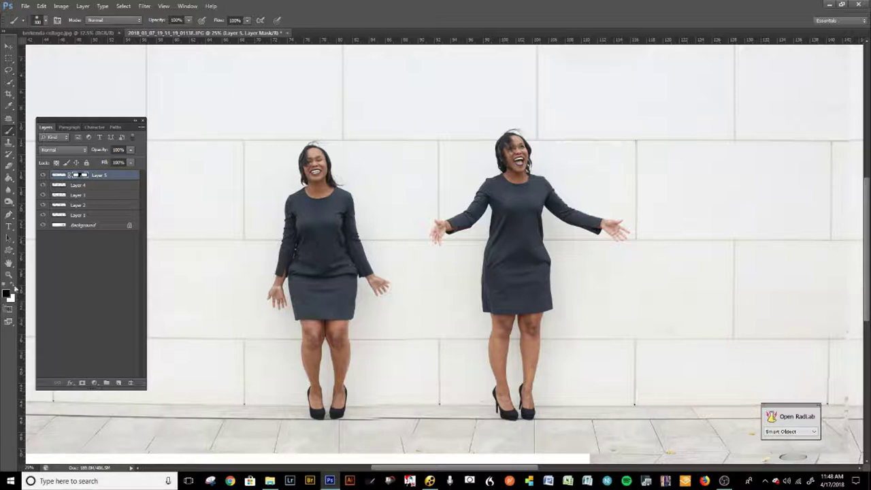
pyautogui.click(16, 293)
pyautogui.click(17, 294)
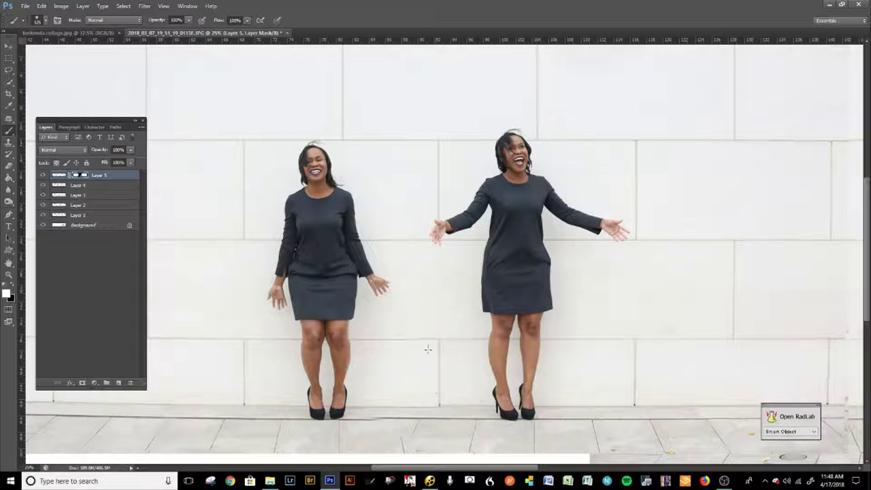
pyautogui.moveTo(397, 190); pyautogui.dragTo(414, 227)
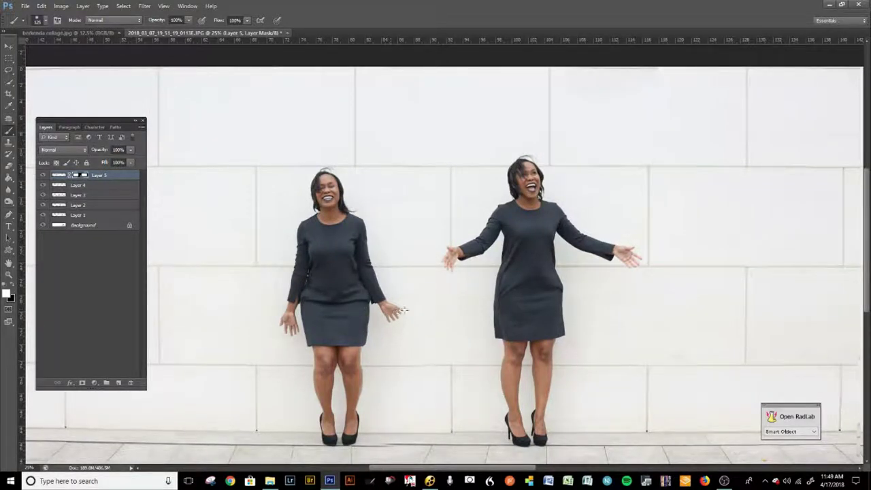
pyautogui.press('x')
pyautogui.moveTo(392, 312); pyautogui.dragTo(401, 313)
pyautogui.press('x')
# - Add a layer mask to Layer 4 and paint it black to reveal the full palms-up figure from Layer 3
pyautogui.moveTo(504, 316); pyautogui.dragTo(347, 291)
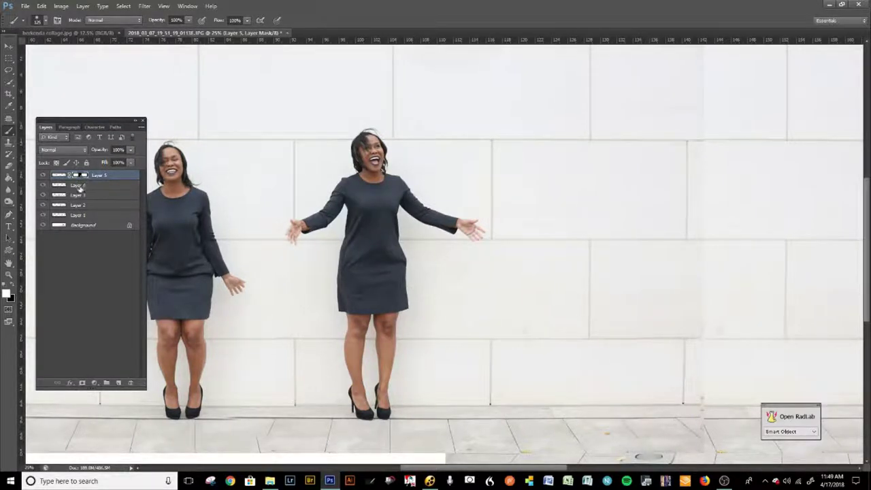
pyautogui.click(88, 186)
pyautogui.click(82, 382)
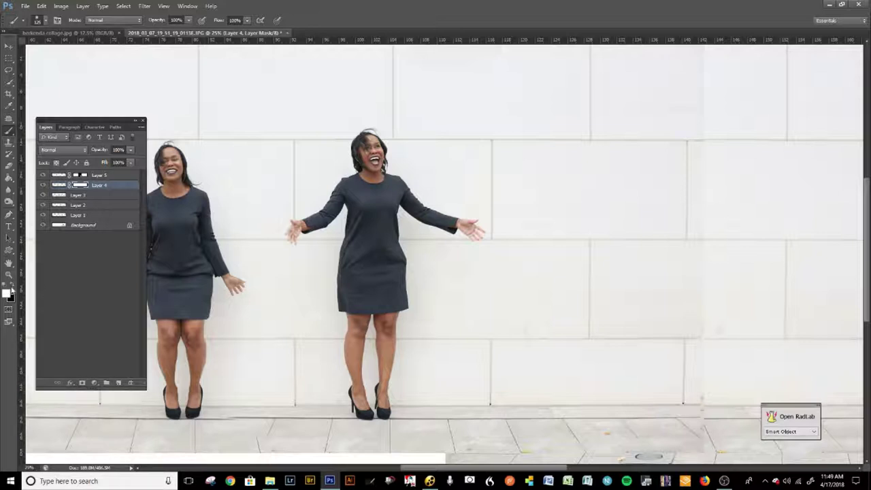
pyautogui.press('x')
pyautogui.moveTo(639, 189)
pyautogui.mouseDown()
pyautogui.moveTo(622, 214)
pyautogui.moveTo(624, 186)
pyautogui.moveTo(612, 170)
pyautogui.moveTo(554, 182)
pyautogui.moveTo(548, 167)
pyautogui.moveTo(559, 195)
pyautogui.moveTo(518, 222)
pyautogui.moveTo(520, 203)
pyautogui.moveTo(498, 197)
pyautogui.mouseUp()
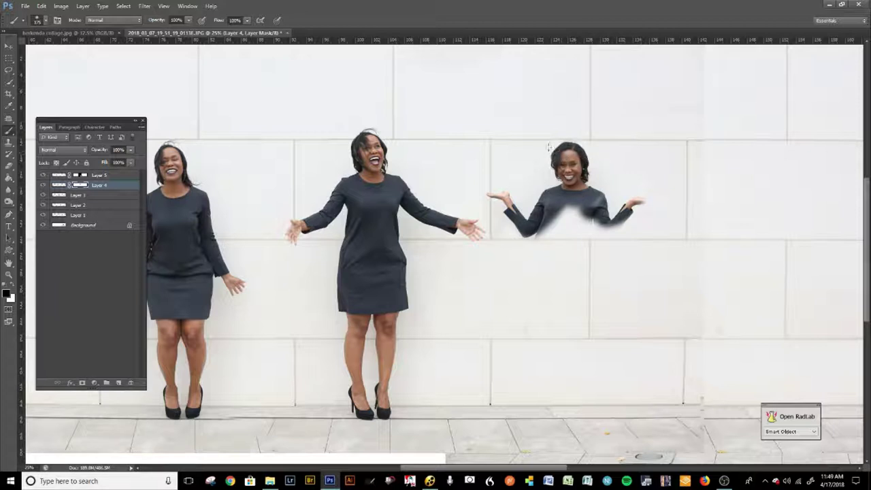
pyautogui.moveTo(568, 203)
pyautogui.mouseDown()
pyautogui.moveTo(541, 225)
pyautogui.moveTo(585, 251)
pyautogui.moveTo(531, 268)
pyautogui.moveTo(572, 243)
pyautogui.moveTo(538, 292)
pyautogui.moveTo(659, 194)
pyautogui.moveTo(578, 286)
pyautogui.moveTo(525, 326)
pyautogui.moveTo(617, 284)
pyautogui.moveTo(544, 350)
pyautogui.moveTo(609, 310)
pyautogui.moveTo(548, 362)
pyautogui.moveTo(559, 367)
pyautogui.moveTo(591, 348)
pyautogui.mouseUp()
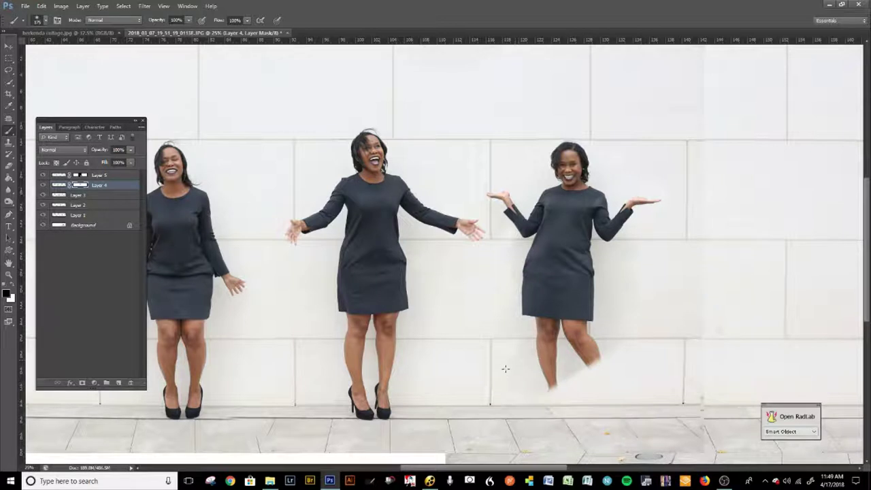
pyautogui.moveTo(529, 398)
pyautogui.mouseDown()
pyautogui.moveTo(613, 401)
pyautogui.moveTo(536, 418)
pyautogui.mouseUp()
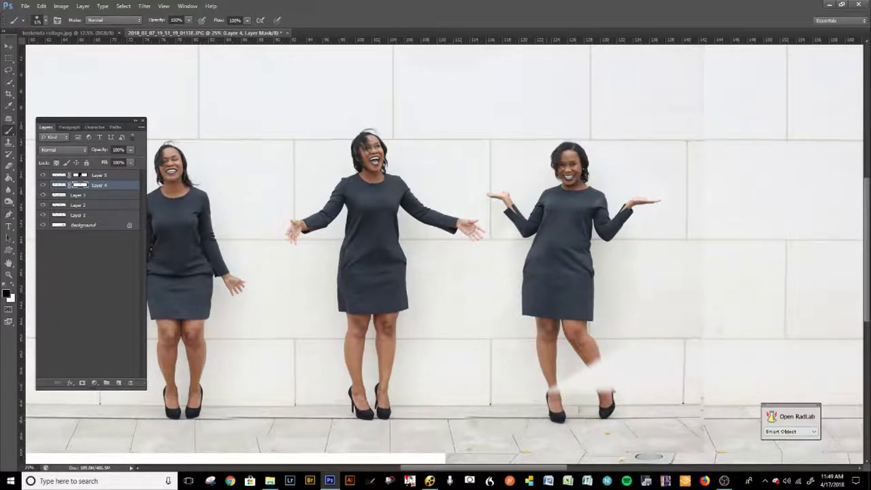
pyautogui.moveTo(612, 398)
pyautogui.mouseDown()
pyautogui.moveTo(596, 367)
pyautogui.moveTo(564, 373)
pyautogui.mouseUp()
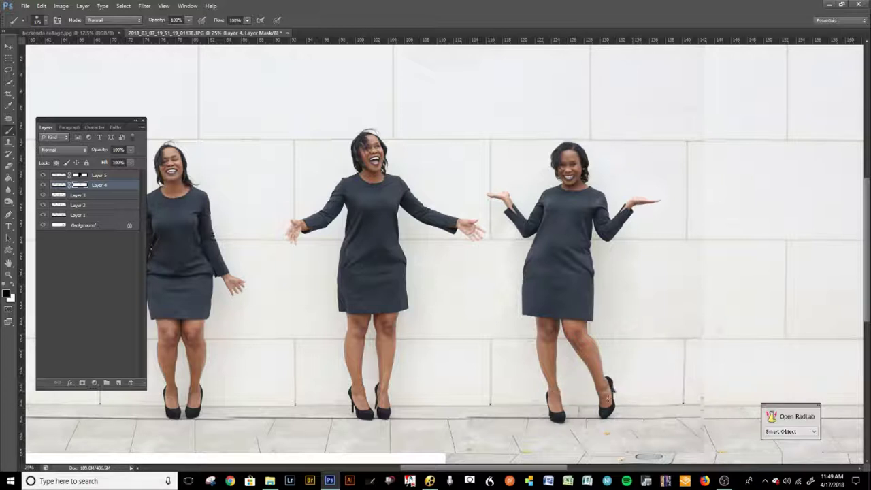
# - Set the painting cursor to Normal Brush Tip in the cursor preferences and return to the brush
pyautogui.moveTo(552, 299); pyautogui.dragTo(451, 307)
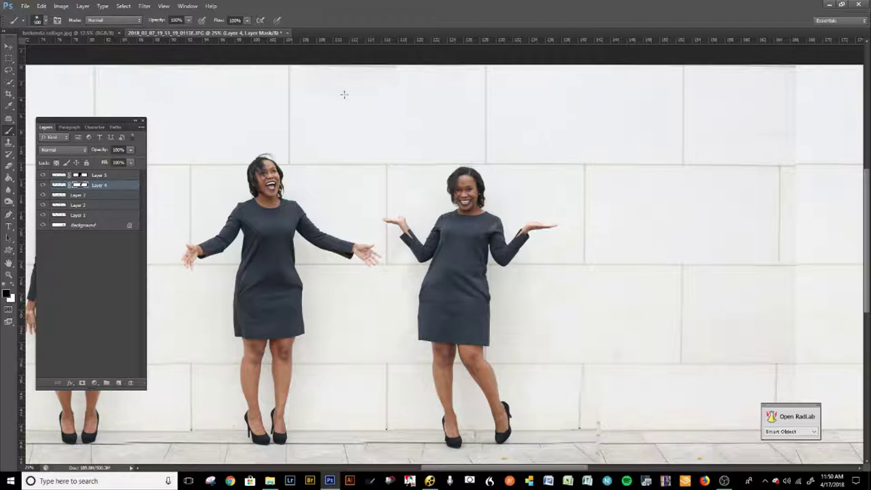
pyautogui.click(43, 5)
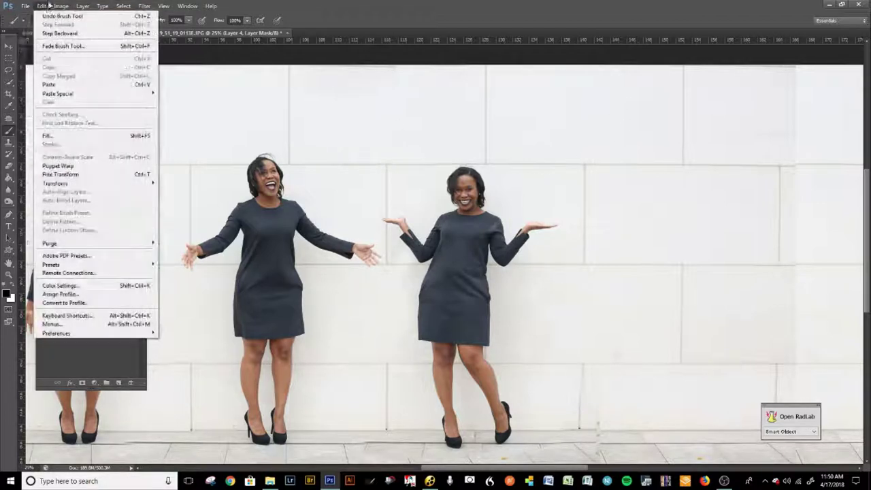
pyautogui.moveTo(114, 332)
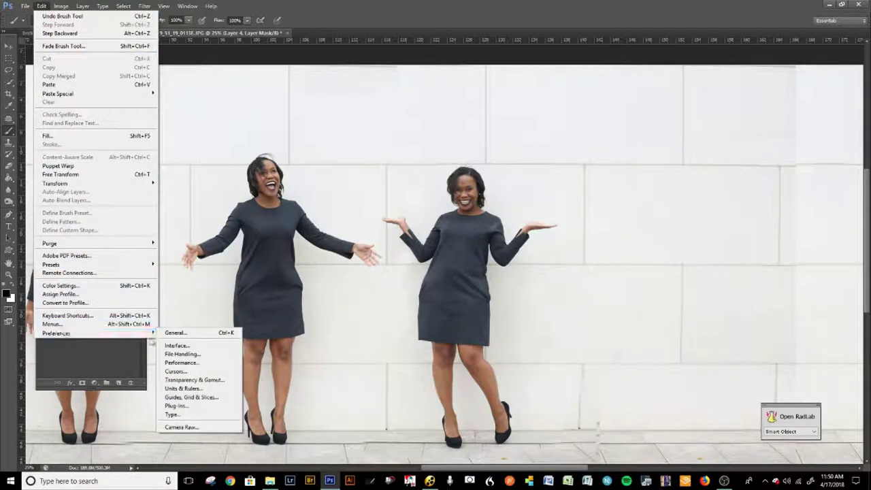
pyautogui.click(208, 371)
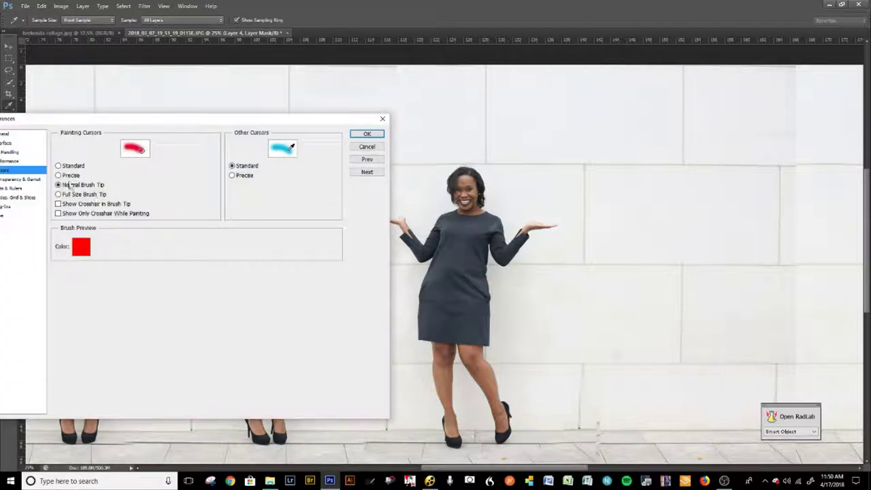
pyautogui.click(68, 175)
pyautogui.click(367, 133)
pyautogui.press('b')
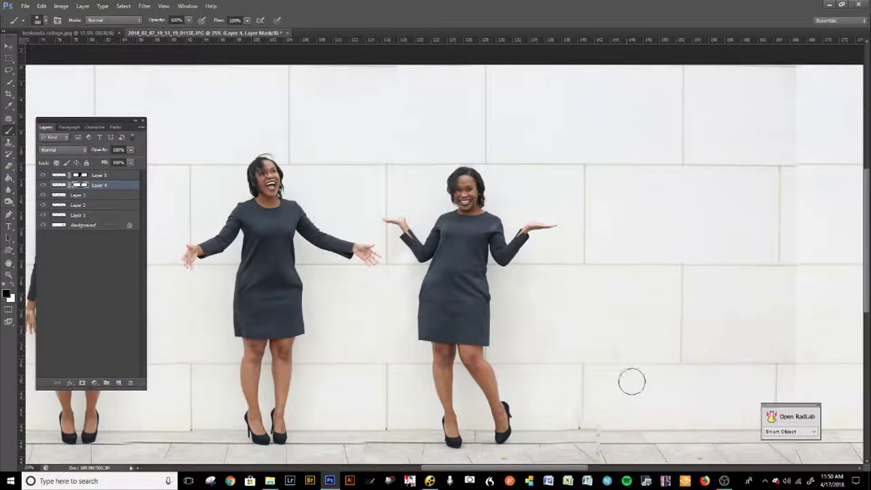
# - Paint black on Layer 4's mask to blend the wall and pavement beside the palms-up figure
pyautogui.scroll(-3, 618, 365)
pyautogui.hscroll(2, 618, 365)
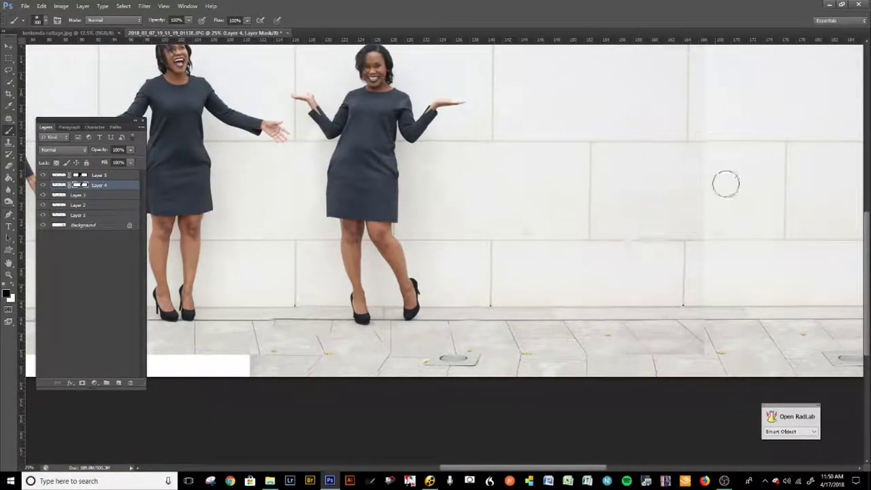
pyautogui.scroll(3, 585, 149)
pyautogui.hscroll(1, 585, 149)
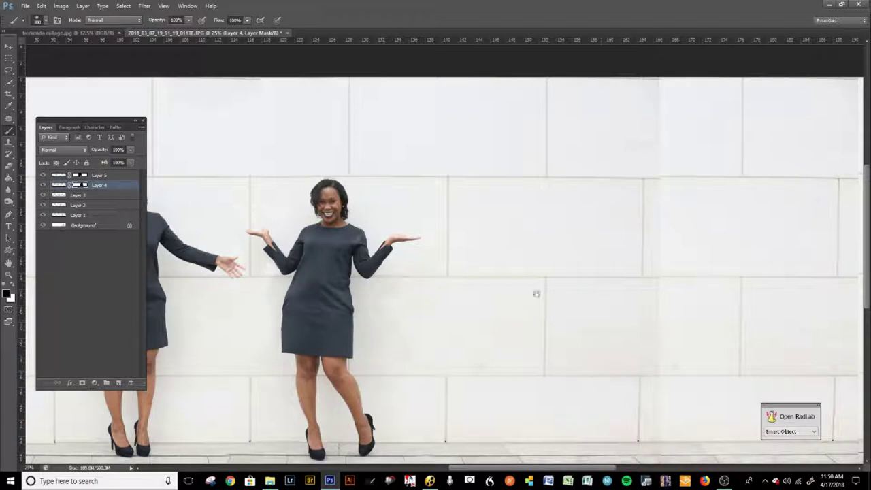
pyautogui.scroll(-2, 526, 242)
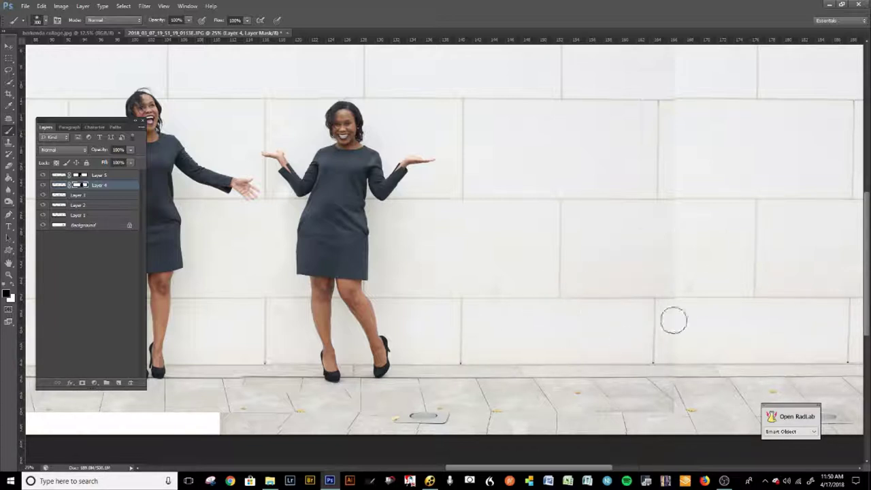
pyautogui.scroll(3, 535, 307)
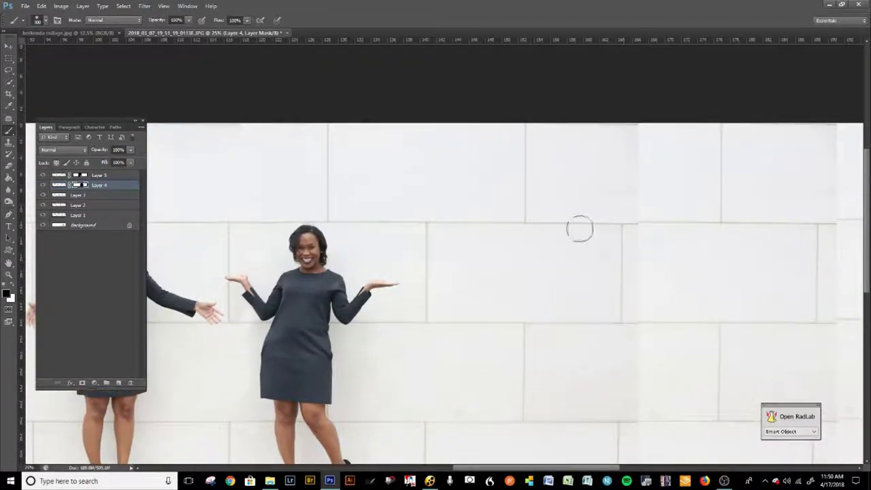
pyautogui.moveTo(466, 291); pyautogui.dragTo(638, 188)
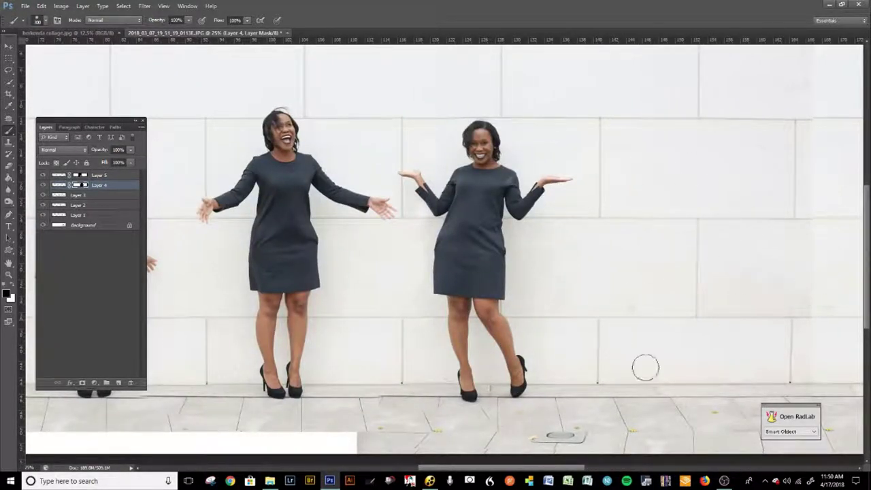
# - Add a layer mask to Layer 3 and paint it black to reveal the full crouching figure from Layer 2
pyautogui.click(83, 196)
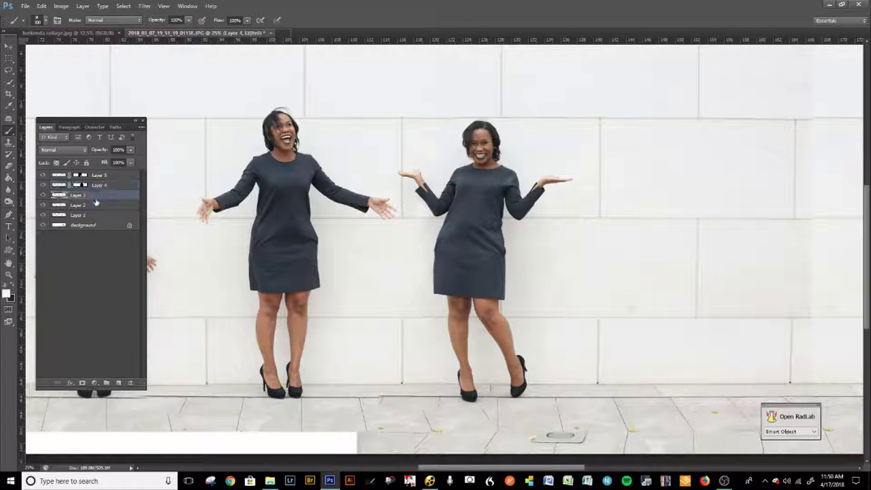
pyautogui.click(82, 383)
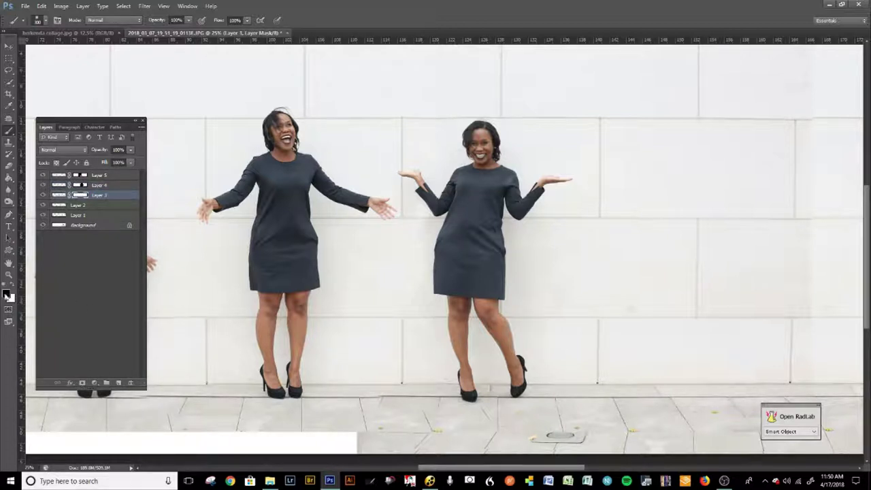
pyautogui.hscroll(5, 460, 282)
pyautogui.moveTo(489, 189)
pyautogui.mouseDown()
pyautogui.moveTo(432, 206)
pyautogui.moveTo(495, 161)
pyautogui.moveTo(461, 182)
pyautogui.moveTo(436, 169)
pyautogui.moveTo(412, 188)
pyautogui.moveTo(423, 178)
pyautogui.moveTo(391, 206)
pyautogui.moveTo(401, 240)
pyautogui.moveTo(418, 251)
pyautogui.moveTo(387, 245)
pyautogui.mouseUp()
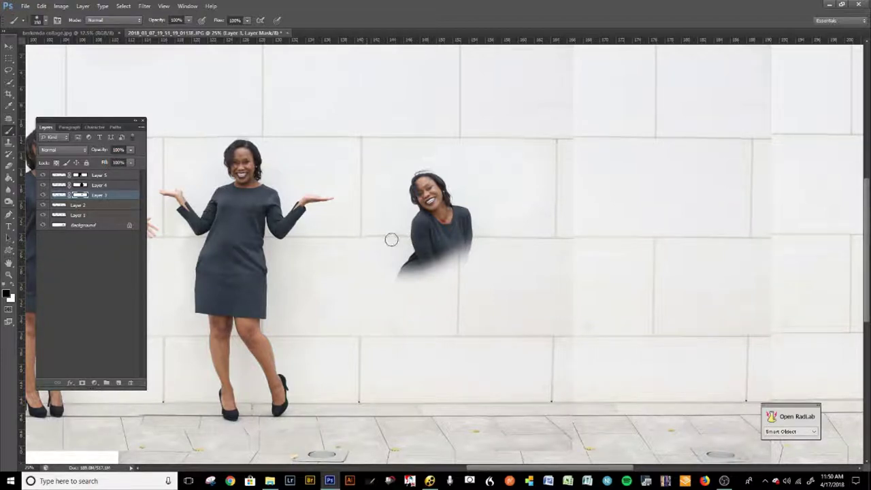
pyautogui.moveTo(372, 268)
pyautogui.mouseDown()
pyautogui.moveTo(490, 236)
pyautogui.moveTo(439, 269)
pyautogui.moveTo(472, 261)
pyautogui.mouseUp()
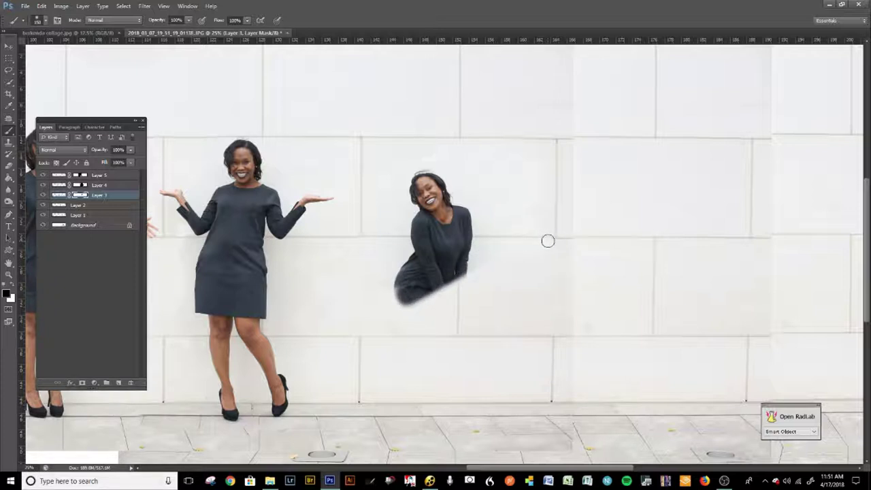
pyautogui.moveTo(412, 299); pyautogui.dragTo(465, 284)
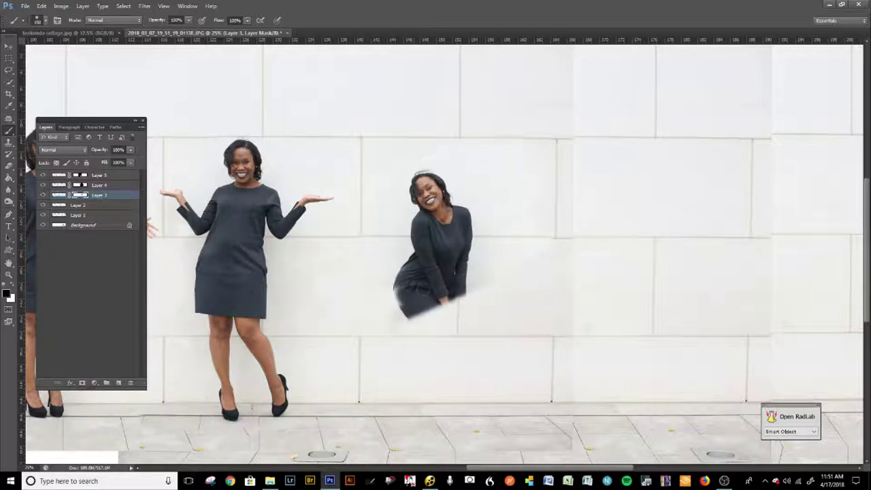
pyautogui.moveTo(393, 299)
pyautogui.mouseDown()
pyautogui.moveTo(457, 308)
pyautogui.moveTo(518, 281)
pyautogui.moveTo(394, 338)
pyautogui.moveTo(519, 288)
pyautogui.moveTo(402, 366)
pyautogui.moveTo(490, 345)
pyautogui.moveTo(394, 408)
pyautogui.moveTo(477, 368)
pyautogui.moveTo(472, 394)
pyautogui.moveTo(506, 381)
pyautogui.moveTo(470, 410)
pyautogui.moveTo(539, 411)
pyautogui.mouseUp()
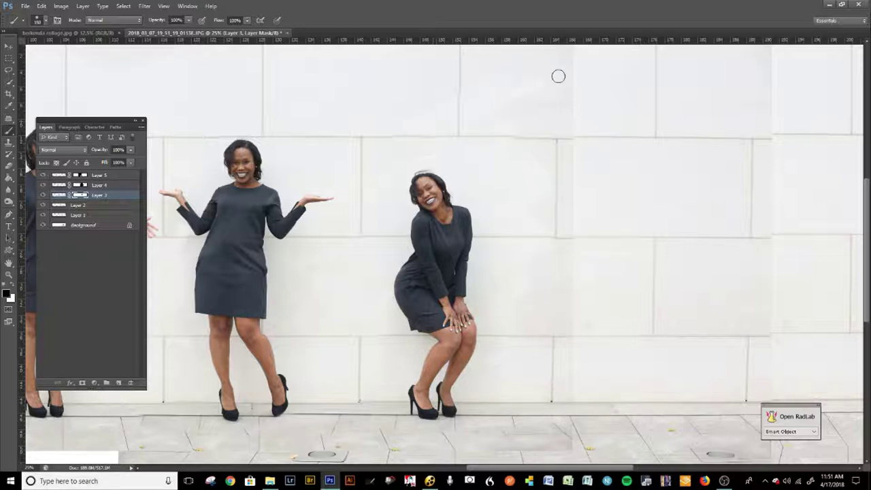
# - Paint black on Layer 3's mask with a larger brush to blend the wall above and beside the crouching figure
pyautogui.moveTo(556, 92); pyautogui.dragTo(518, 113)
pyautogui.press(']')
pyautogui.press(']')
pyautogui.press(']')
pyautogui.scroll(3, 479, 204)
pyautogui.moveTo(446, 183)
pyautogui.mouseDown()
pyautogui.moveTo(489, 192)
pyautogui.moveTo(578, 147)
pyautogui.moveTo(557, 282)
pyautogui.moveTo(595, 395)
pyautogui.mouseUp()
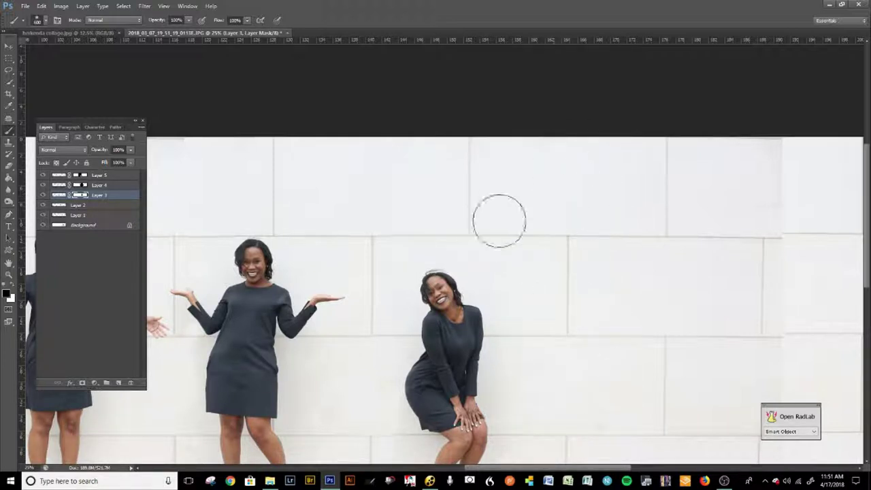
# - Refine Layer 3's mask with a smaller brush, undoing a white stroke and touching up around the crouching figure's dress hem
pyautogui.press('[')
pyautogui.press('[')
pyautogui.press('[')
pyautogui.press('[')
pyautogui.press('x')
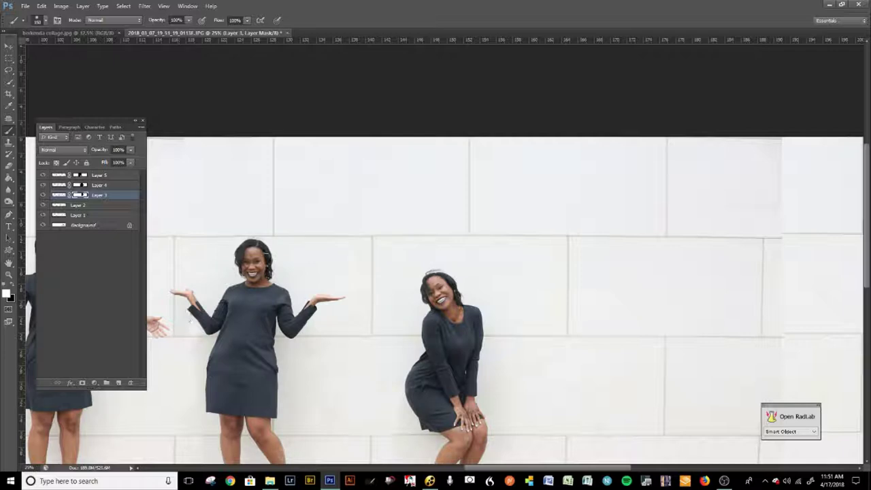
pyautogui.hotkey('ctrl', 'z')
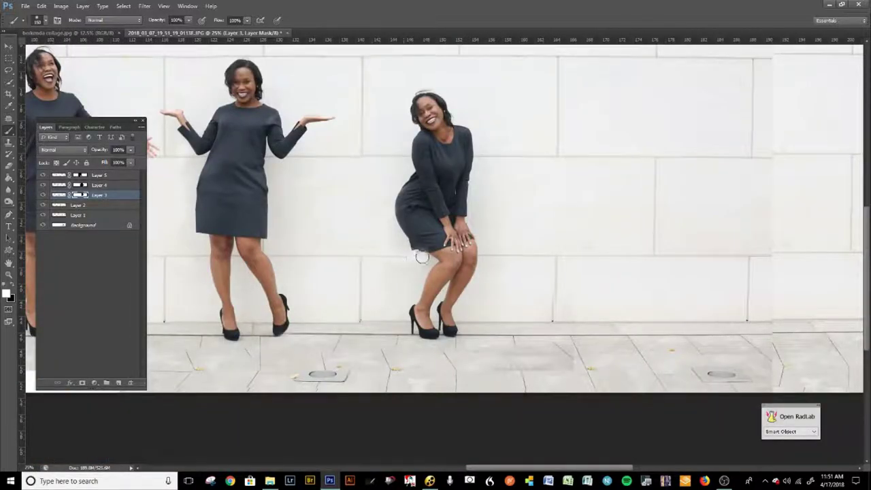
pyautogui.moveTo(427, 255); pyautogui.dragTo(409, 254)
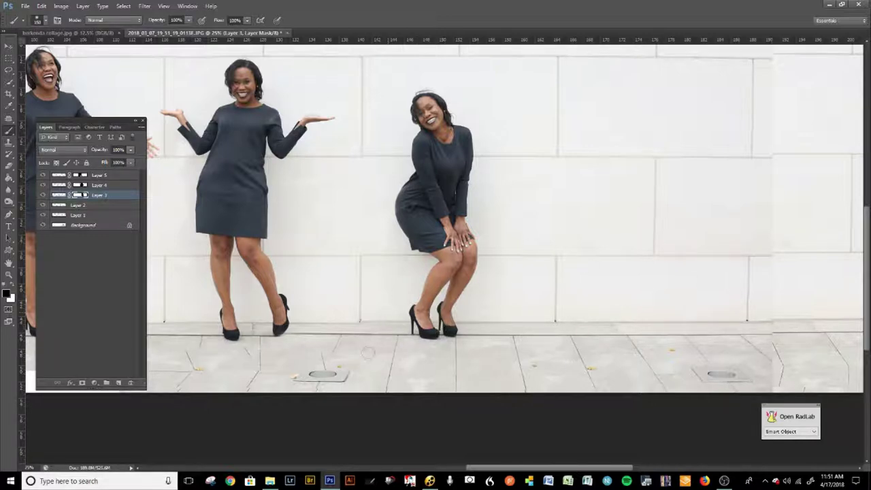
# - Paint black on Layer 3's mask with a much larger brush across the empty wall and pavement beyond the crouching figure
pyautogui.scroll(4, 529, 312)
pyautogui.hscroll(2, 529, 312)
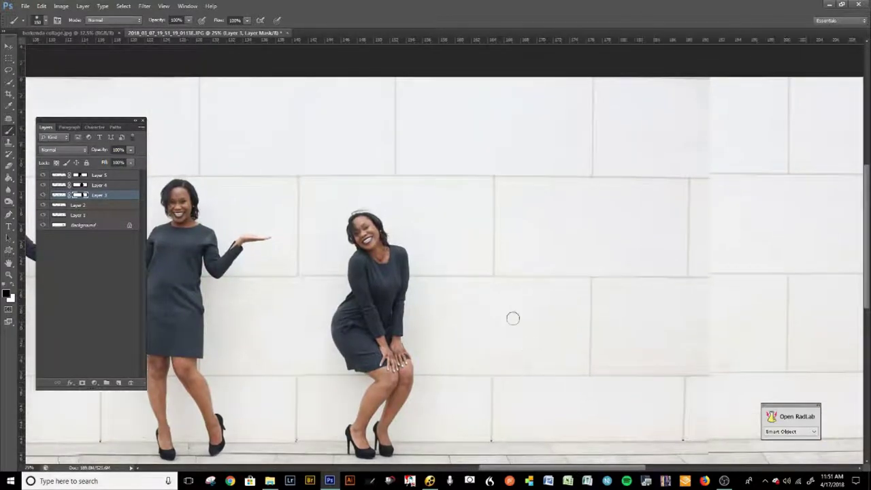
pyautogui.press(']')
pyautogui.press(']')
pyautogui.press(']')
pyautogui.press(']')
pyautogui.press(']')
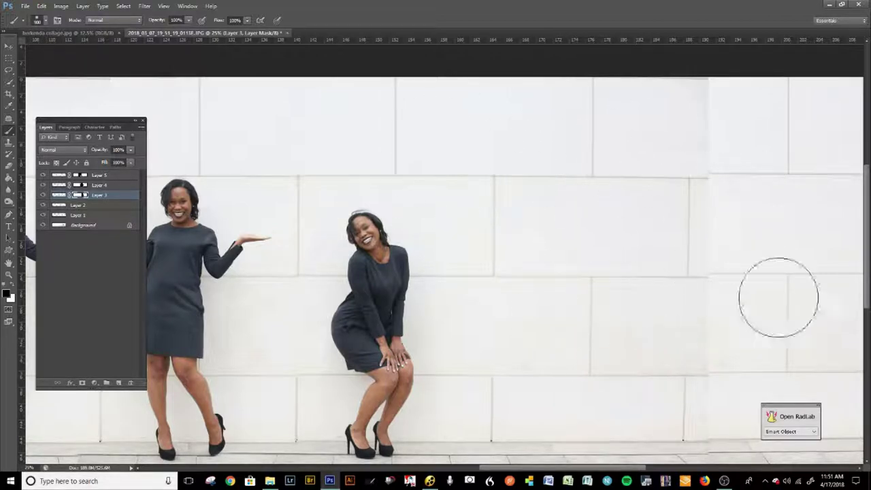
pyautogui.moveTo(617, 282); pyautogui.dragTo(608, 169)
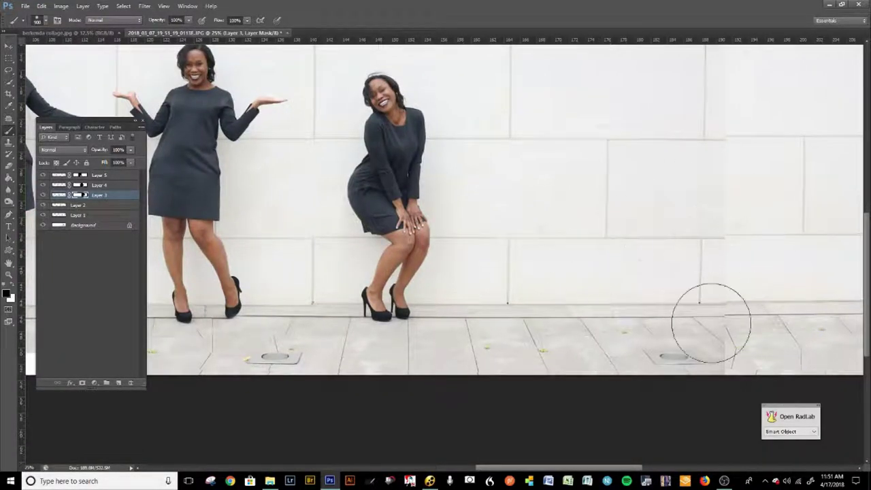
# - Add a layer mask to Layer 2 and paint it black to reveal the figure with one leg kicked back from Layer 1
pyautogui.hotkey('ctrl', '-')
pyautogui.hotkey('ctrl', '-')
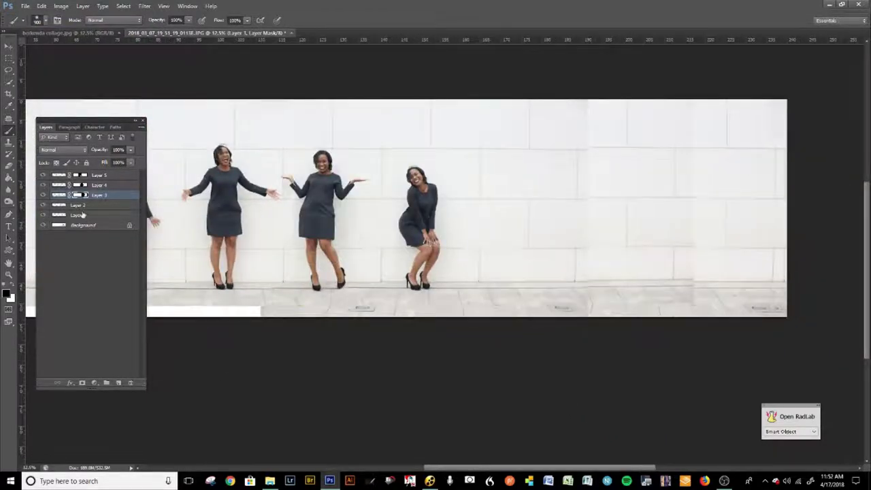
pyautogui.click(79, 205)
pyautogui.click(82, 384)
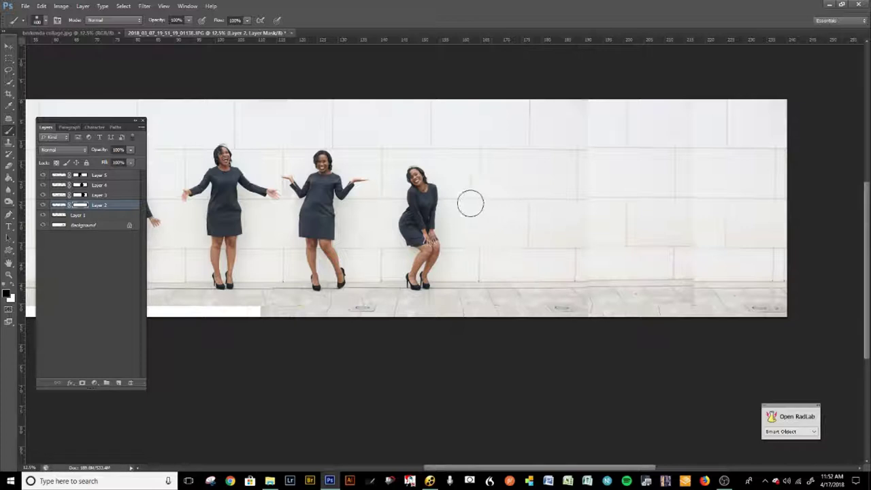
pyautogui.moveTo(503, 202)
pyautogui.mouseDown()
pyautogui.moveTo(497, 195)
pyautogui.moveTo(510, 179)
pyautogui.moveTo(497, 165)
pyautogui.moveTo(534, 149)
pyautogui.moveTo(520, 218)
pyautogui.moveTo(531, 245)
pyautogui.moveTo(521, 279)
pyautogui.moveTo(565, 290)
pyautogui.mouseUp()
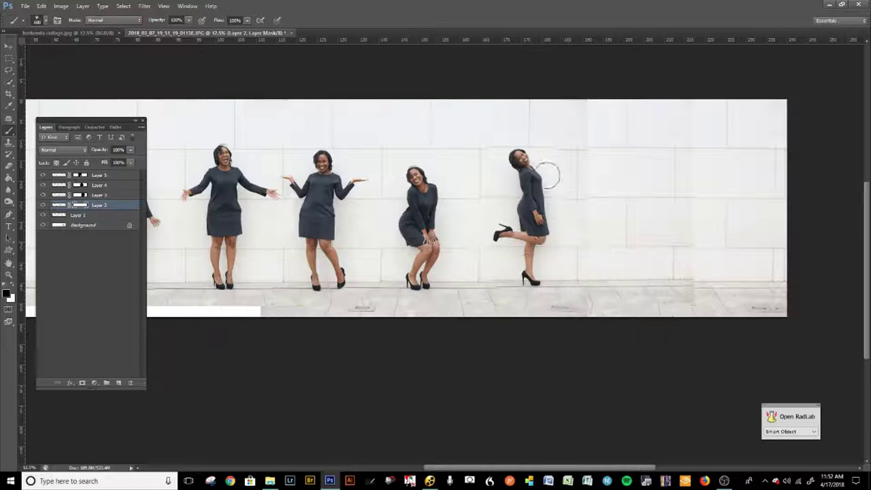
# - Refine Layer 2's mask with a smaller brush around the kicked-back figure's raised heel and the wall below it
pyautogui.hotkey('ctrl', '+')
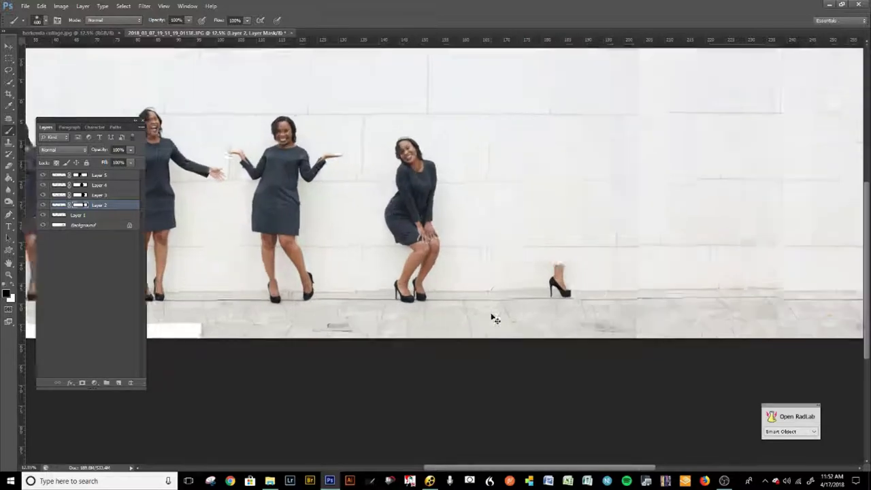
pyautogui.press('[')
pyautogui.press('[')
pyautogui.press('[')
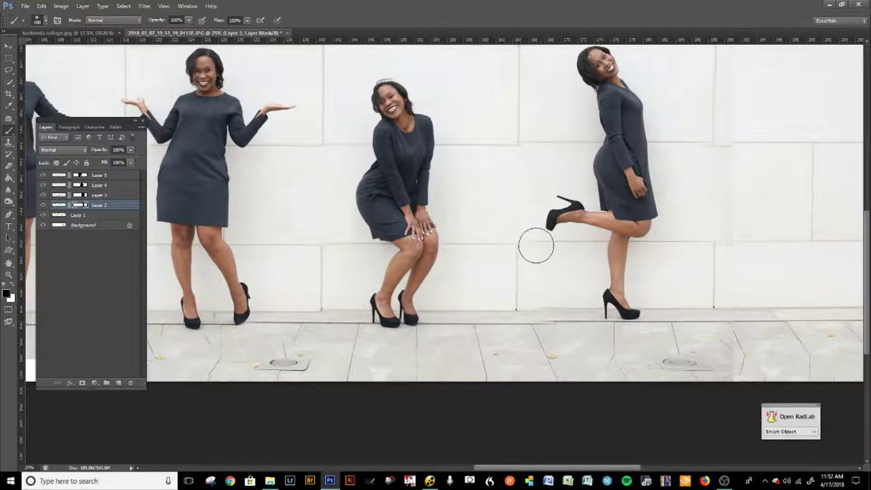
pyautogui.moveTo(542, 254); pyautogui.dragTo(470, 307)
pyautogui.hotkey('ctrl', 't')
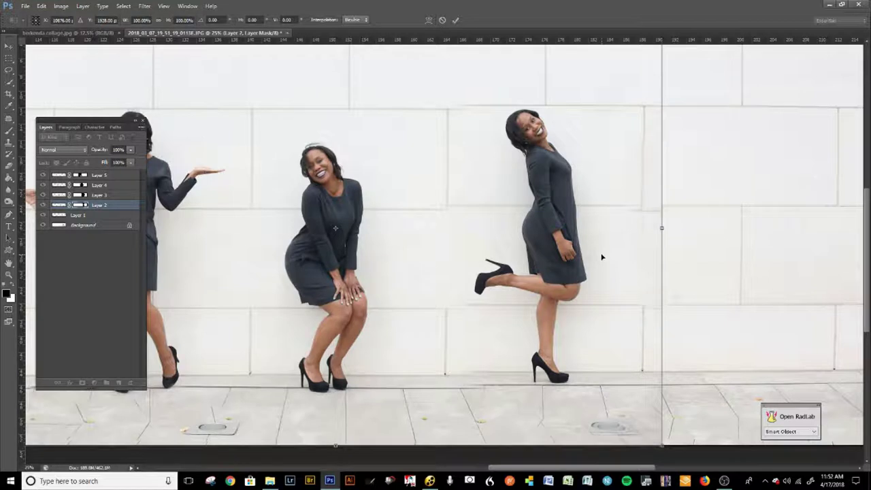
pyautogui.press('b')
pyautogui.press('Return')
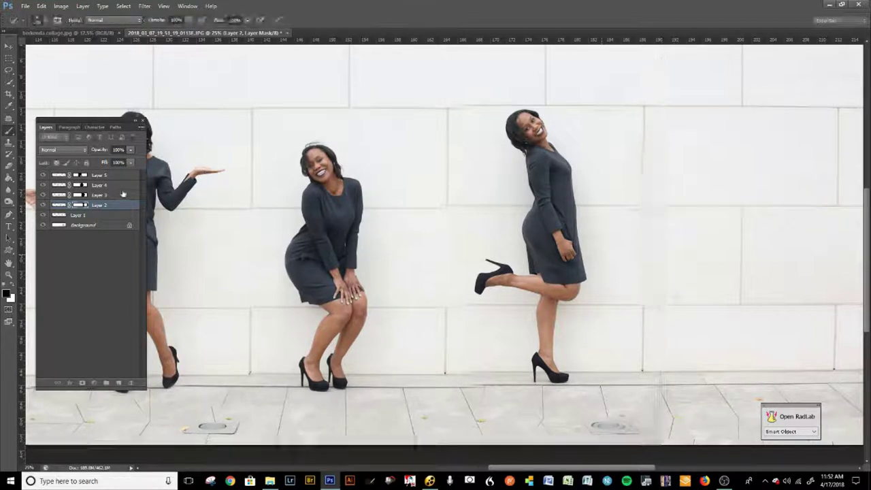
# - Nudge Layer 1 slightly downward with Free Transform so its wall and pavement lines meet those of the neighbouring layer
pyautogui.click(86, 215)
pyautogui.hotkey('ctrl', 't')
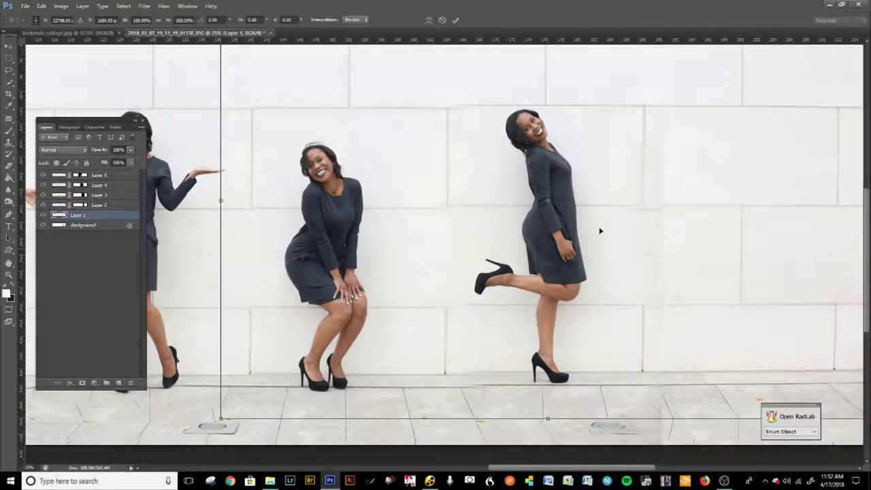
pyautogui.press('Down')
pyautogui.press('Down')
pyautogui.press('Down')
pyautogui.press('Down')
pyautogui.press('Down')
pyautogui.press('Down')
pyautogui.press('Down')
pyautogui.press('Down')
pyautogui.press('Down')
pyautogui.press('Down')
pyautogui.press('Down')
pyautogui.press('Down')
pyautogui.press('Down')
pyautogui.press('Down')
pyautogui.press('Down')
pyautogui.press('Down')
pyautogui.press('Down')
pyautogui.press('Down')
pyautogui.press('Down')
pyautogui.press('Down')
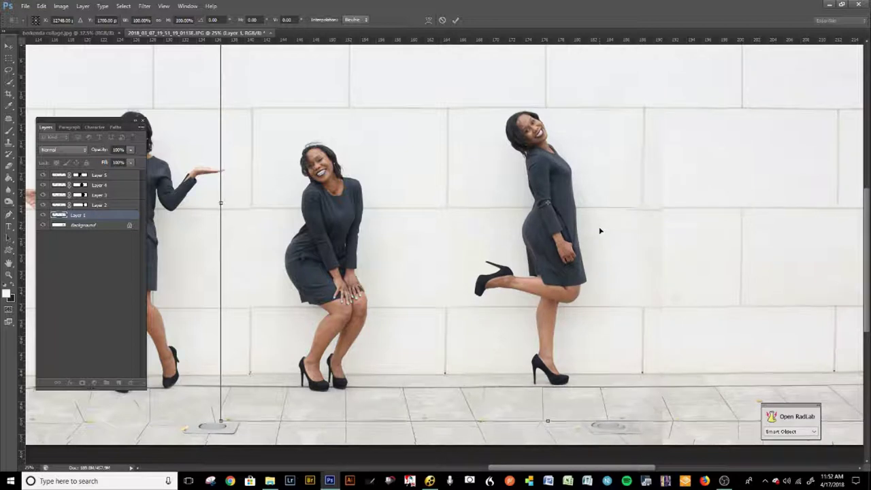
pyautogui.press('Down')
pyautogui.press('Down')
pyautogui.press('Down')
pyautogui.press('Down')
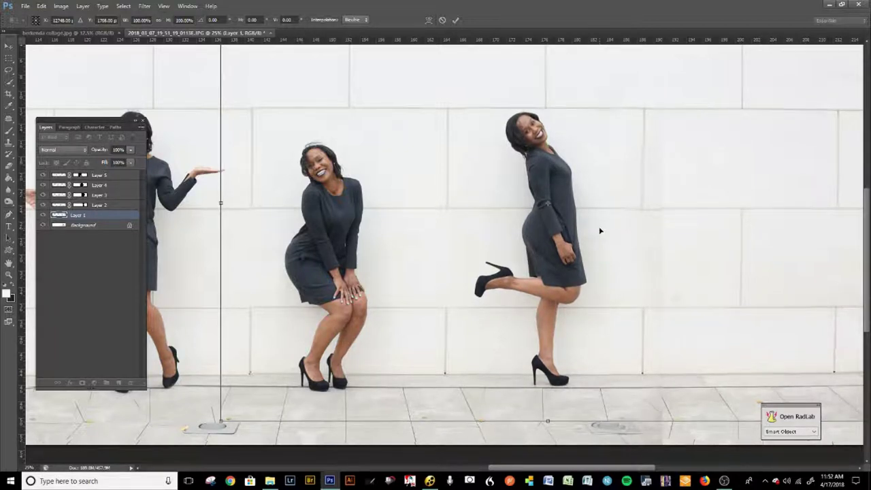
pyautogui.press('Return')
pyautogui.press('b')
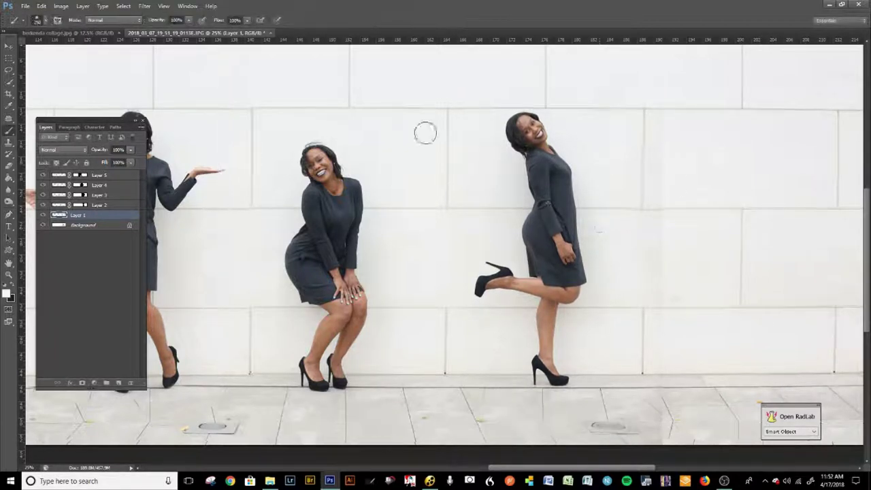
# - Paint black on Layer 2's mask with a larger brush across the wall and pavement around the kicked-back figure
pyautogui.click(99, 205)
pyautogui.click(80, 205)
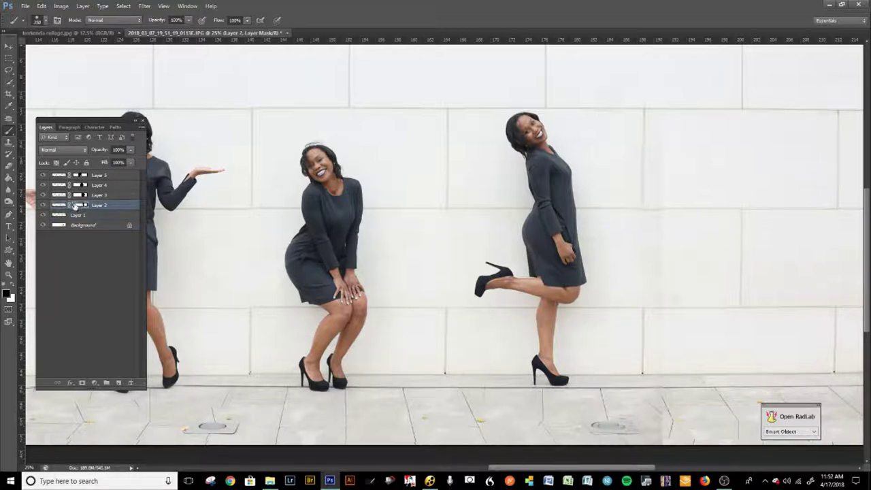
pyautogui.click(65, 205)
pyautogui.click(83, 206)
pyautogui.press(']')
pyautogui.press(']')
pyautogui.press(']')
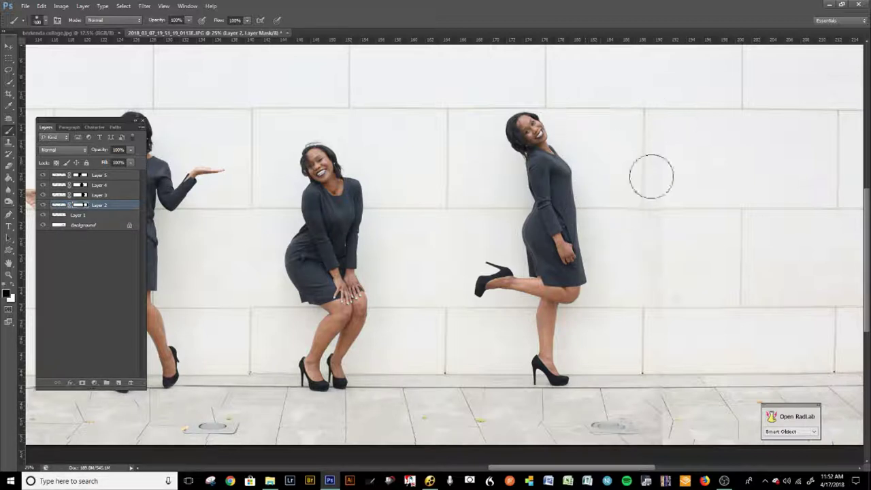
pyautogui.moveTo(632, 408); pyautogui.dragTo(643, 415)
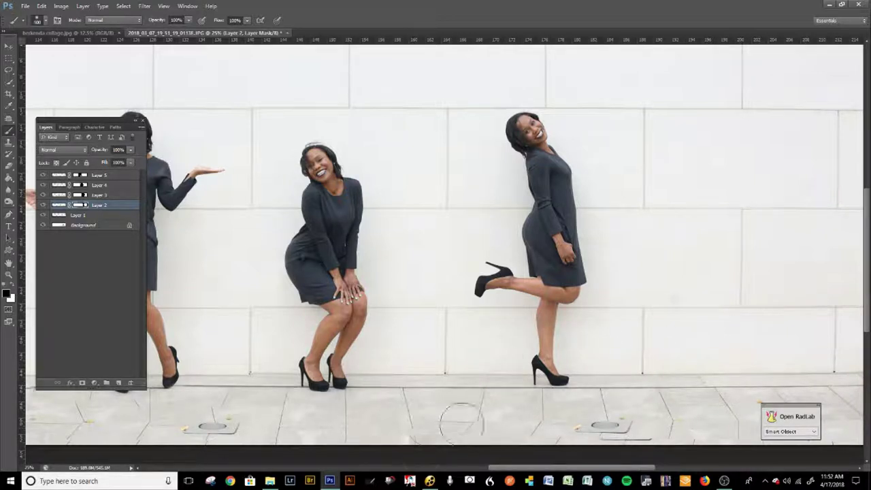
pyautogui.moveTo(388, 432); pyautogui.dragTo(366, 432)
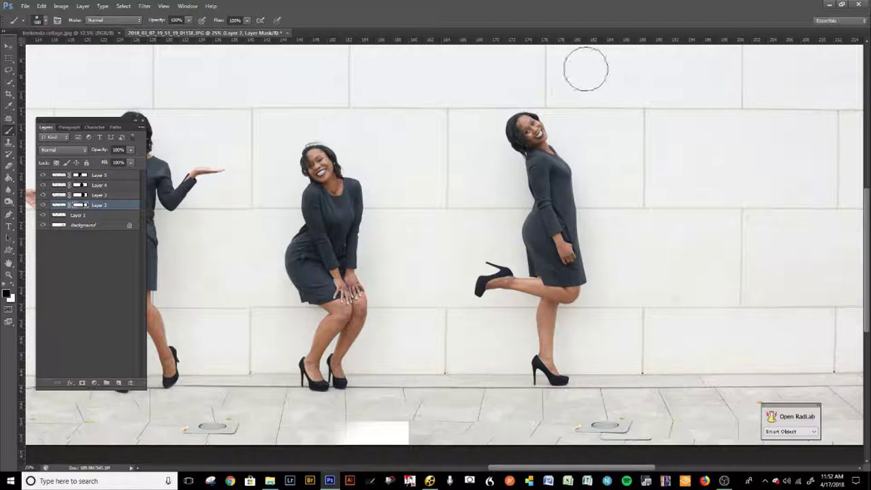
pyautogui.moveTo(604, 111); pyautogui.dragTo(572, 224)
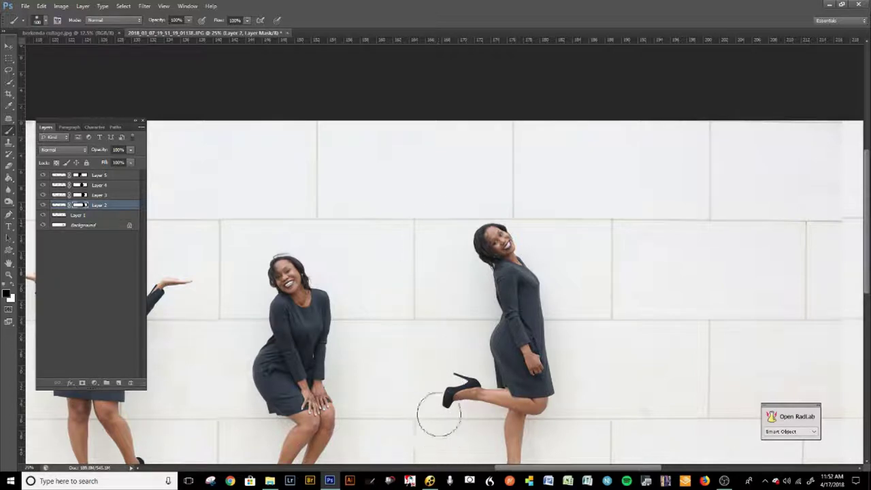
pyautogui.scroll(-3, 436, 417)
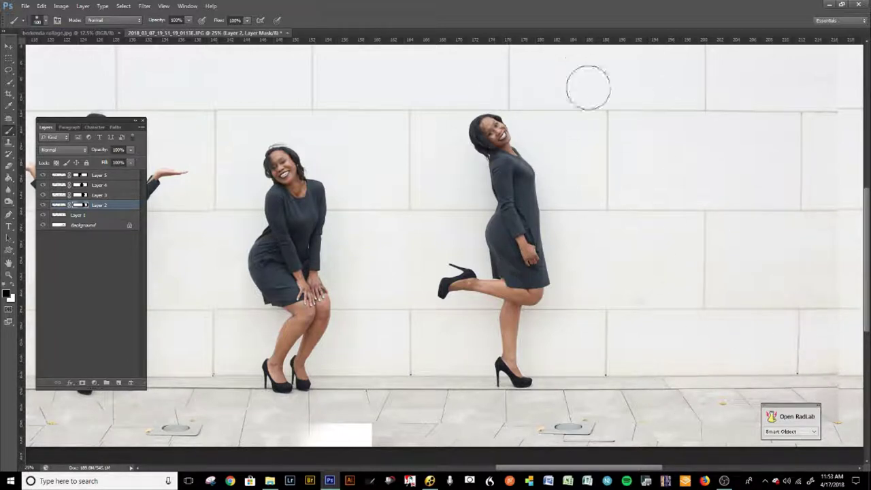
pyautogui.scroll(5, 588, 87)
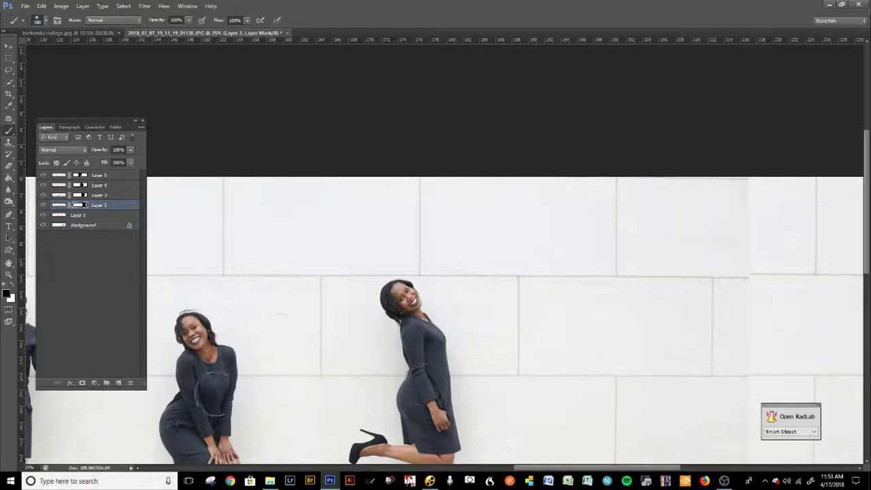
pyautogui.scroll(-1, 175, 202)
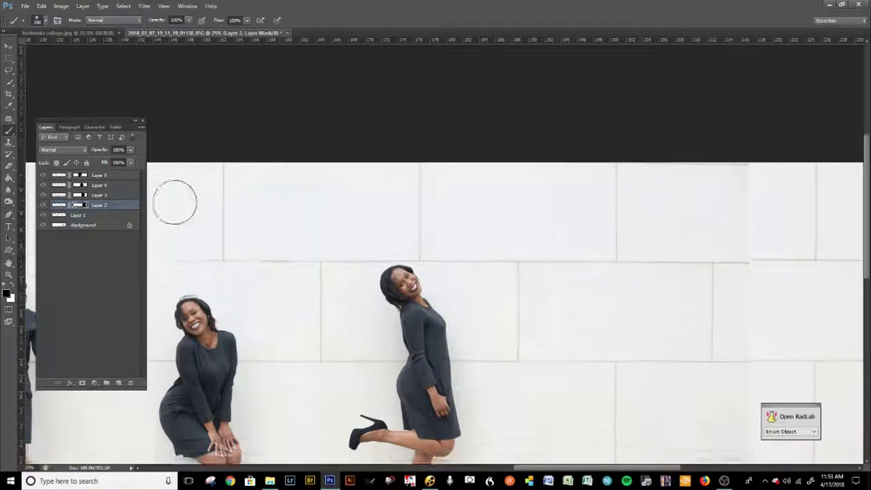
# - Add a layer mask to Layer 1 and paint it black to reveal the final front-facing standing figure from the Background
pyautogui.click(80, 215)
pyautogui.click(80, 384)
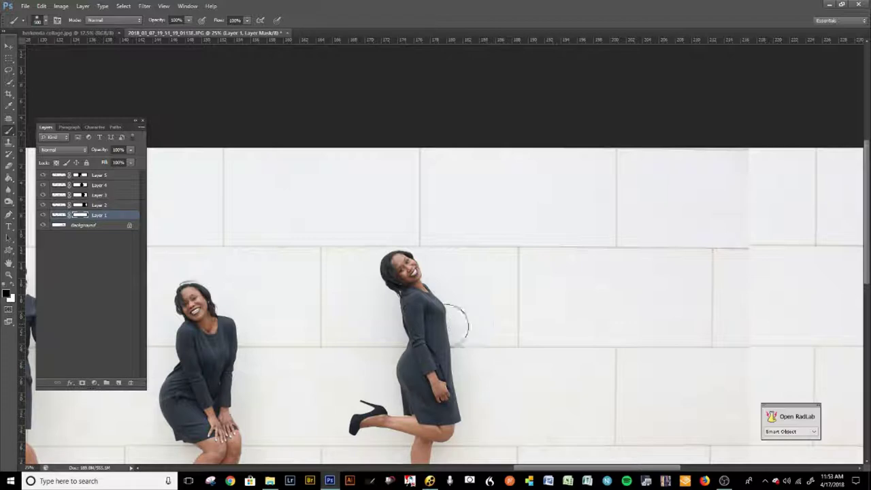
pyautogui.moveTo(524, 358); pyautogui.dragTo(403, 225)
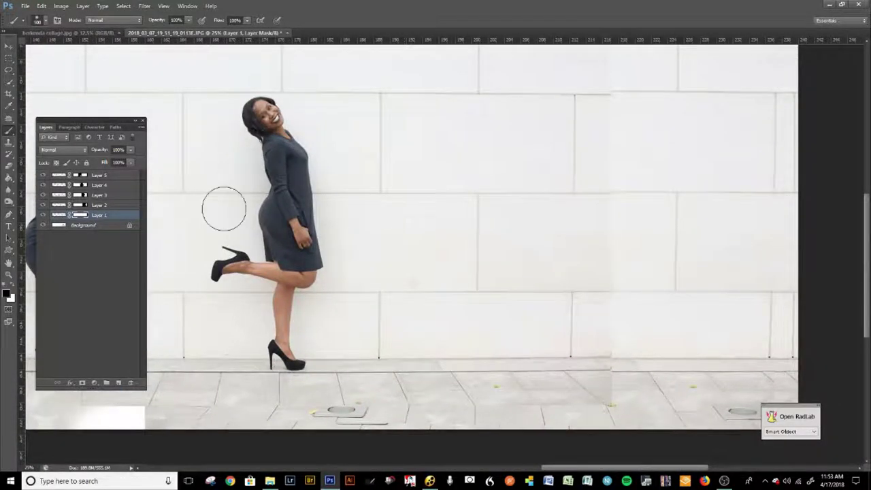
pyautogui.moveTo(501, 241)
pyautogui.mouseDown()
pyautogui.moveTo(466, 210)
pyautogui.moveTo(498, 194)
pyautogui.moveTo(476, 111)
pyautogui.moveTo(444, 102)
pyautogui.moveTo(421, 113)
pyautogui.moveTo(415, 148)
pyautogui.moveTo(428, 117)
pyautogui.moveTo(405, 128)
pyautogui.moveTo(408, 107)
pyautogui.moveTo(367, 87)
pyautogui.moveTo(459, 101)
pyautogui.moveTo(407, 197)
pyautogui.moveTo(434, 345)
pyautogui.moveTo(428, 362)
pyautogui.moveTo(430, 353)
pyautogui.moveTo(515, 350)
pyautogui.moveTo(469, 323)
pyautogui.moveTo(456, 293)
pyautogui.mouseUp()
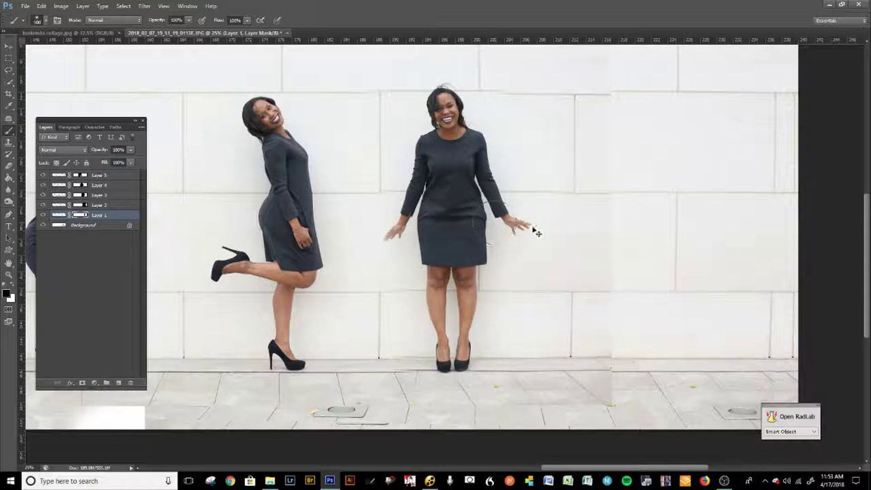
# - Nudge Layer 1 slightly downward with Free Transform to line up its wall joints with the Background
pyautogui.hotkey('ctrl', 't')
pyautogui.press('Down')
pyautogui.press('Down')
pyautogui.press('Down')
pyautogui.press('Down')
pyautogui.press('Return')
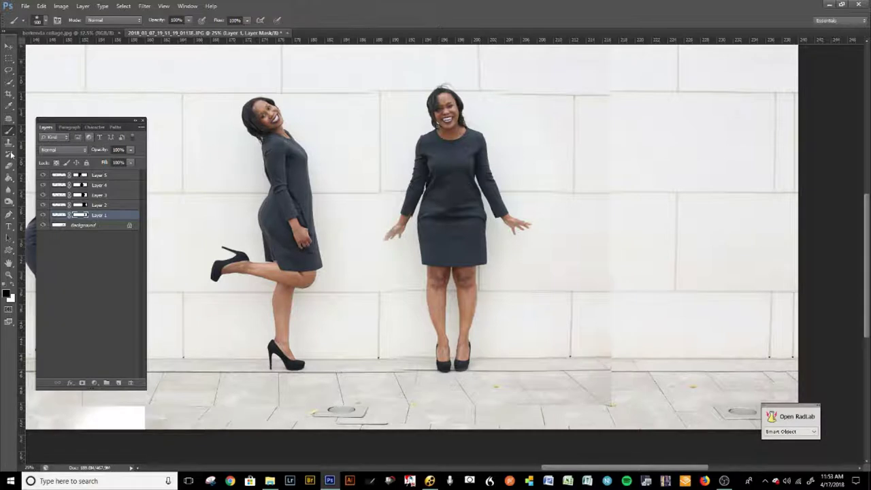
# - Duplicate the Background layer and nudge the copy downward with Free Transform to align its wall and pavement lines with Layer 1
pyautogui.click(92, 226)
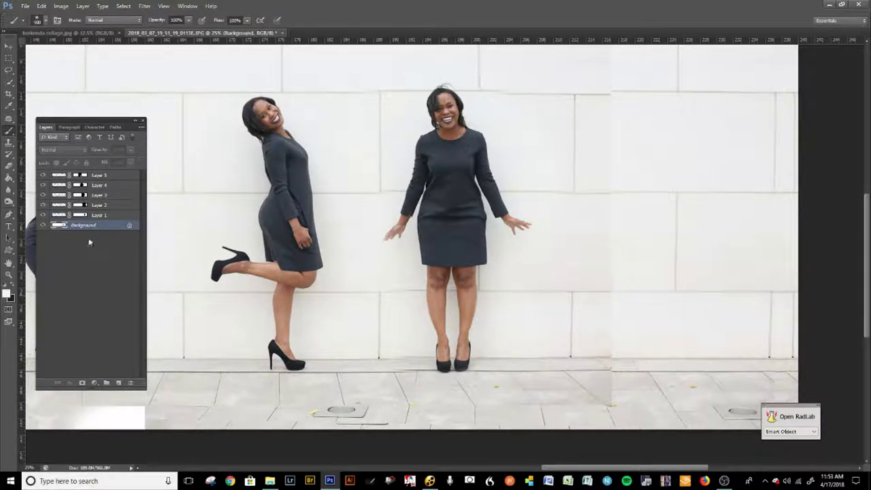
pyautogui.moveTo(102, 225); pyautogui.dragTo(117, 382)
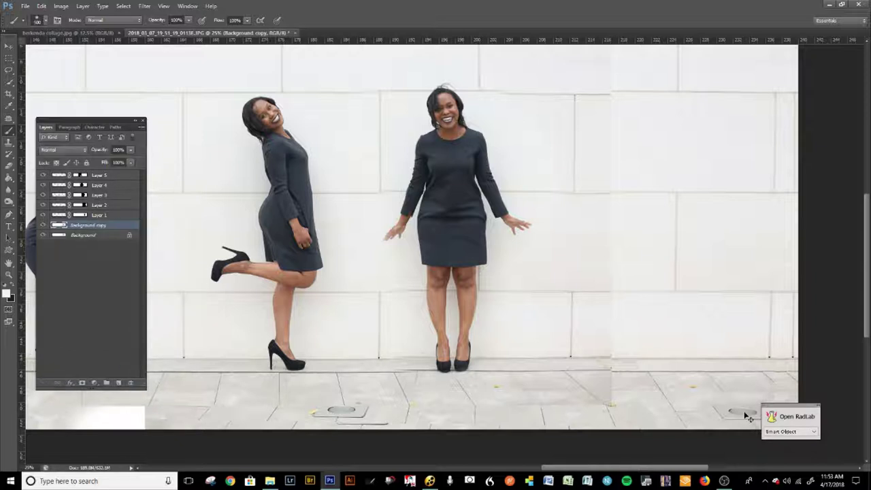
pyautogui.hotkey('ctrl', 't')
pyautogui.press('Down')
pyautogui.press('Down')
pyautogui.press('Down')
pyautogui.press('Down')
pyautogui.press('Down')
pyautogui.press('Down')
pyautogui.press('Down')
pyautogui.press('Down')
pyautogui.press('Down')
pyautogui.press('Down')
pyautogui.press('Down')
pyautogui.press('Down')
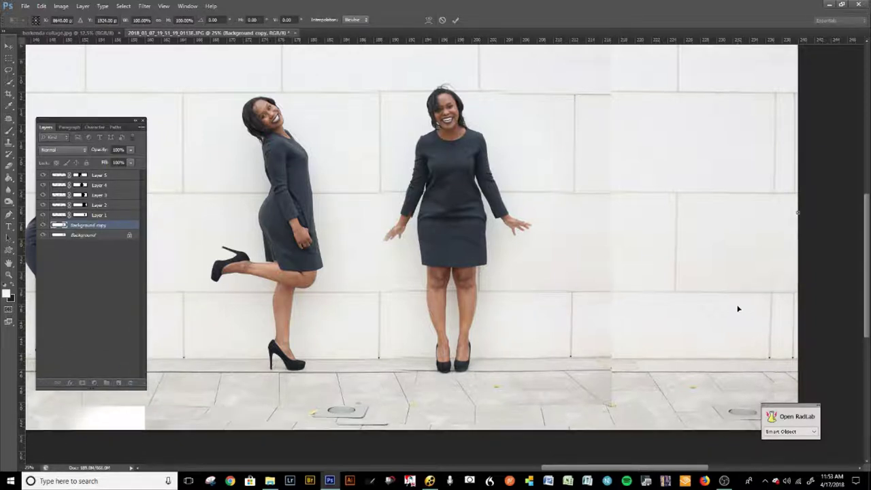
pyautogui.press('Down')
pyautogui.press('Down')
pyautogui.press('Down')
pyautogui.press('Down')
pyautogui.press('Down')
pyautogui.press('Down')
pyautogui.press('Down')
pyautogui.press('Down')
pyautogui.press('Down')
pyautogui.press('Down')
pyautogui.press('Down')
pyautogui.press('Down')
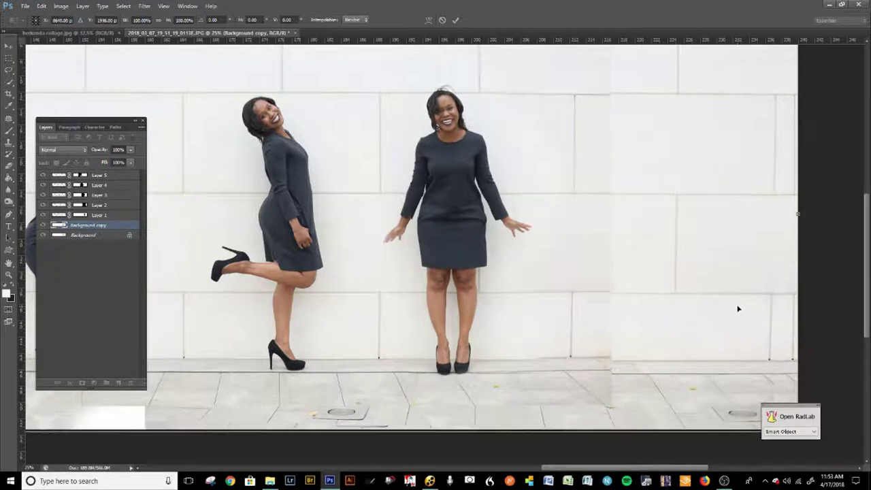
pyautogui.press('Up')
pyautogui.press('Up')
pyautogui.press('Up')
pyautogui.press('Up')
pyautogui.press('Up')
pyautogui.press('Up')
pyautogui.press('Up')
pyautogui.press('Up')
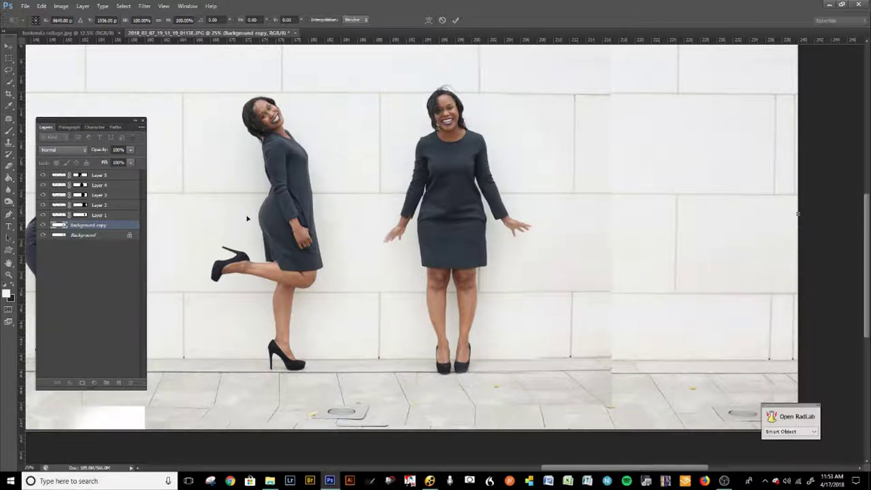
pyautogui.press('b')
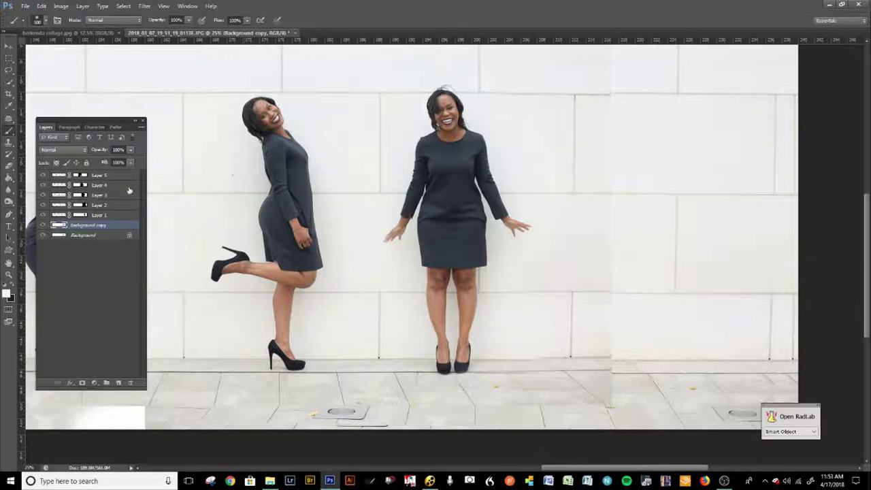
# - Paint black on Layer 1's mask over the vertical seam and the empty wall and pavement beyond the last standing figure
pyautogui.click(80, 215)
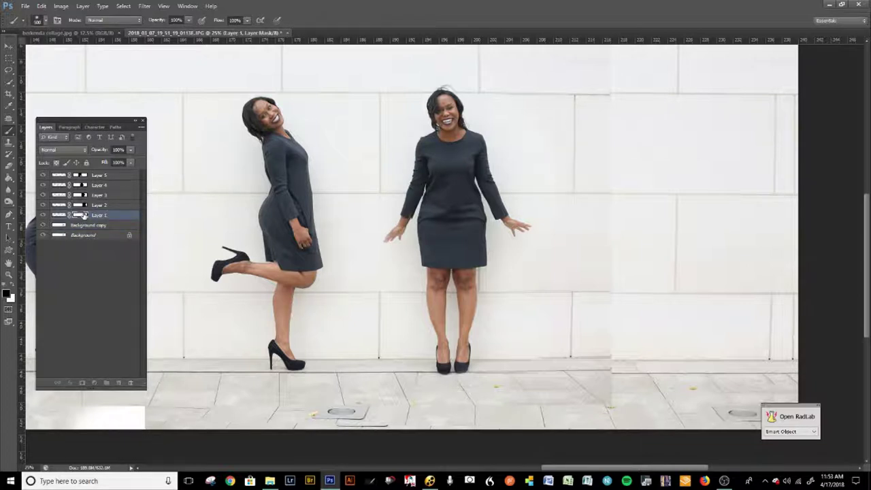
pyautogui.moveTo(591, 176)
pyautogui.mouseDown()
pyautogui.moveTo(567, 140)
pyautogui.moveTo(598, 70)
pyautogui.moveTo(530, 159)
pyautogui.moveTo(590, 170)
pyautogui.moveTo(535, 321)
pyautogui.moveTo(639, 347)
pyautogui.moveTo(546, 398)
pyautogui.moveTo(455, 397)
pyautogui.mouseUp()
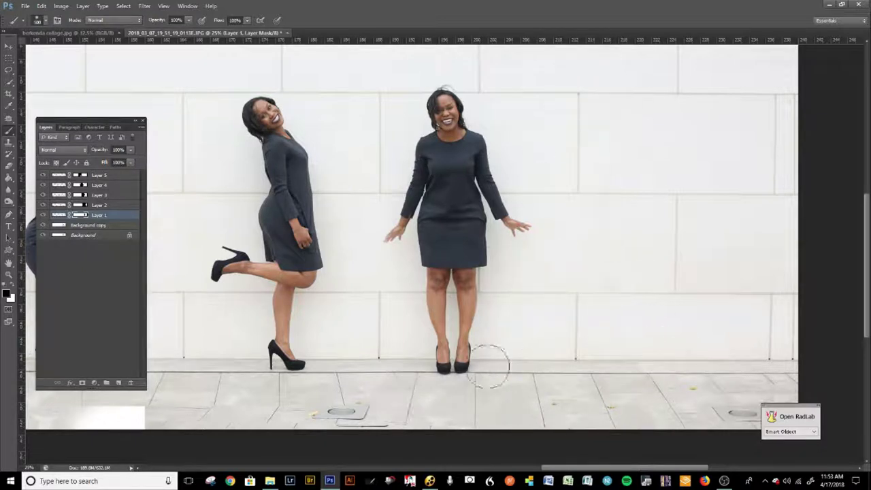
pyautogui.press('space')
pyautogui.moveTo(566, 180)
pyautogui.mouseDown()
pyautogui.moveTo(583, 333)
pyautogui.moveTo(582, 324)
pyautogui.mouseUp()
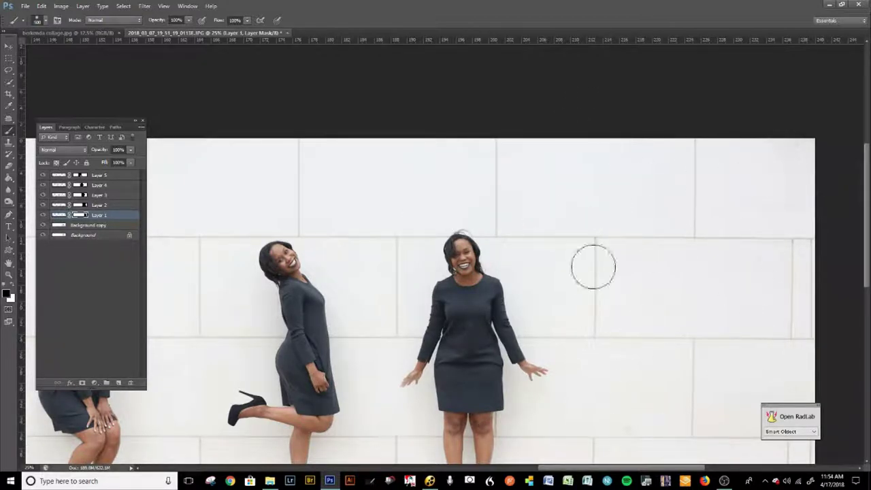
pyautogui.press('space')
pyautogui.moveTo(482, 246); pyautogui.dragTo(469, 68)
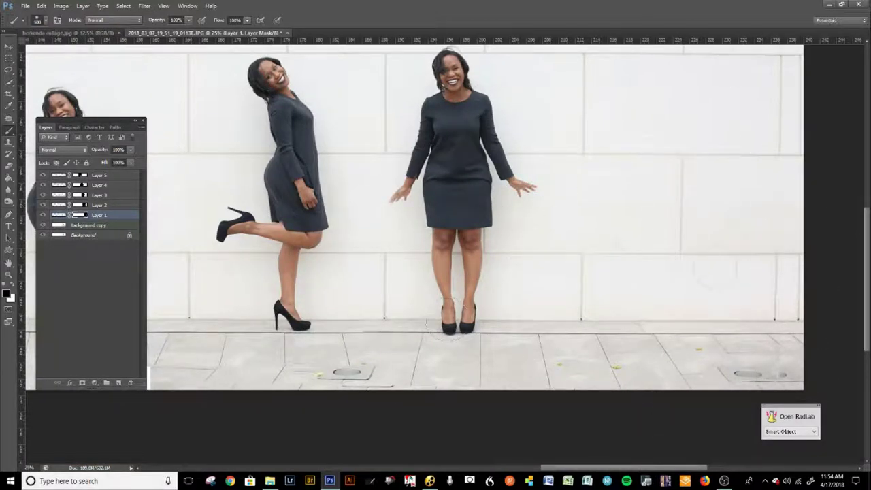
# - Crop the canvas to a rectangular selection around all six figures, excluding the blank white edges, and clear the selection
pyautogui.scroll(-3, 678, 385)
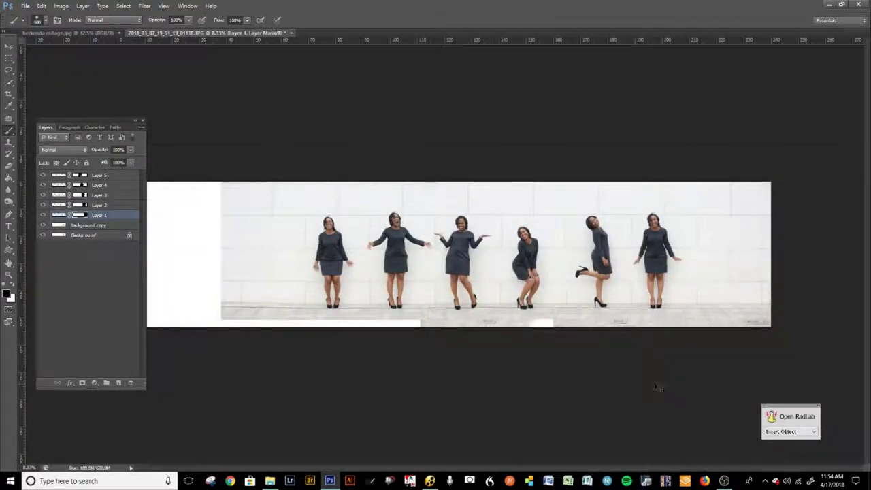
pyautogui.scroll(1, 657, 388)
pyautogui.scroll(-1, 653, 390)
pyautogui.click(9, 59)
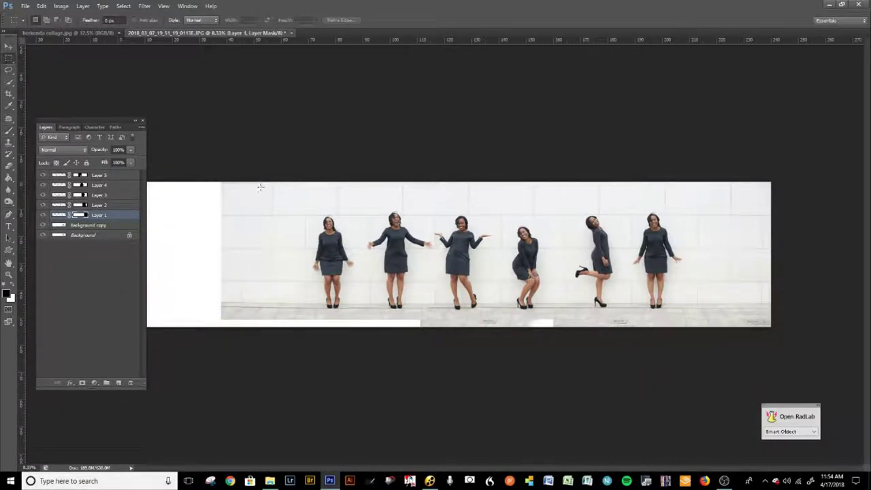
pyautogui.moveTo(627, 316); pyautogui.dragTo(705, 315)
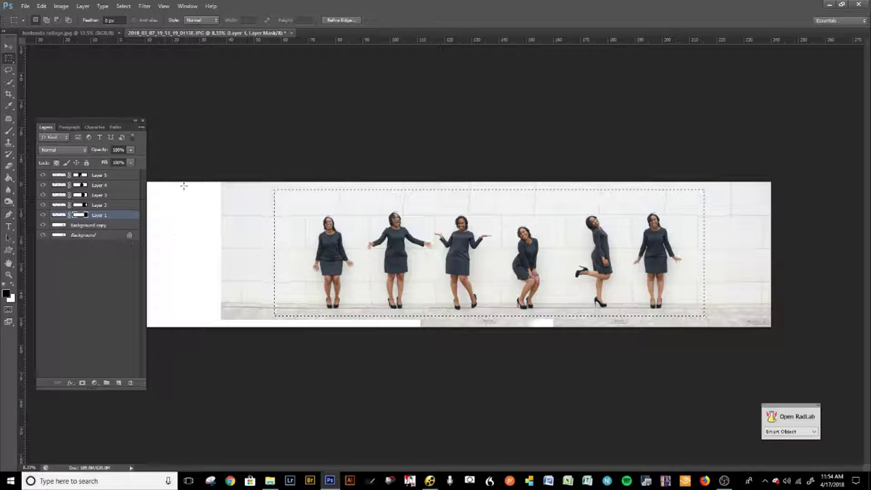
pyautogui.click(61, 7)
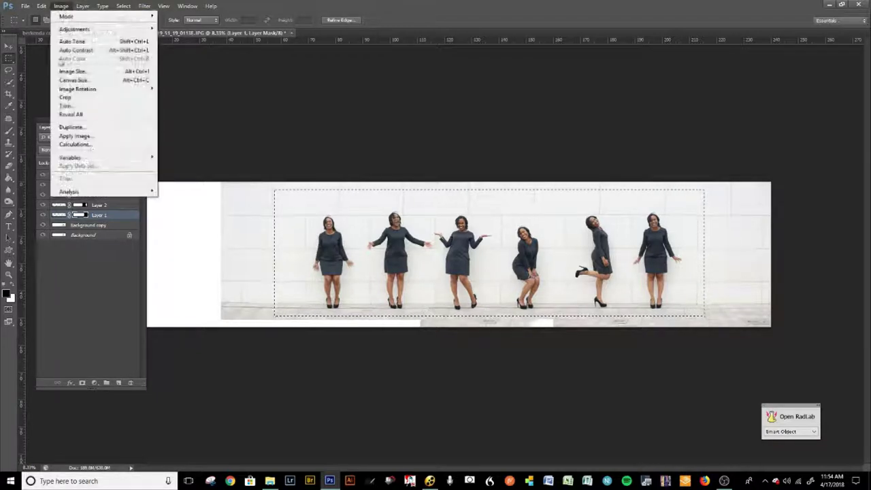
pyautogui.click(92, 98)
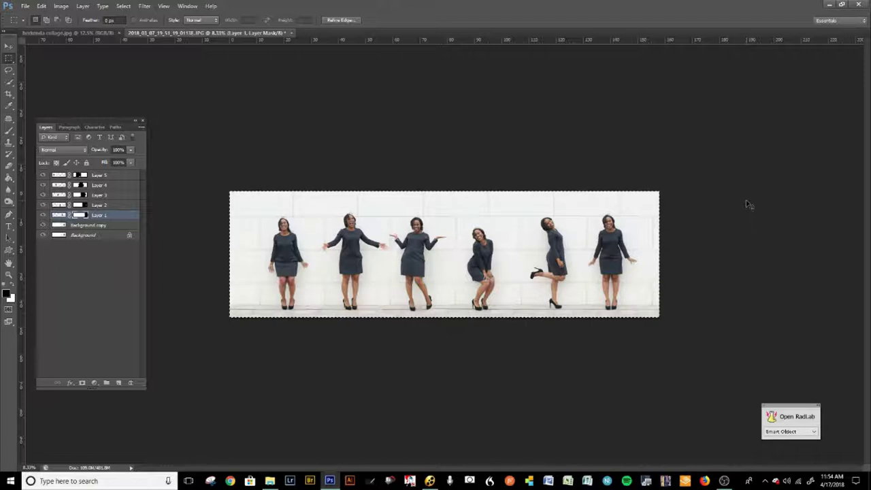
pyautogui.hotkey('ctrl', 'd')
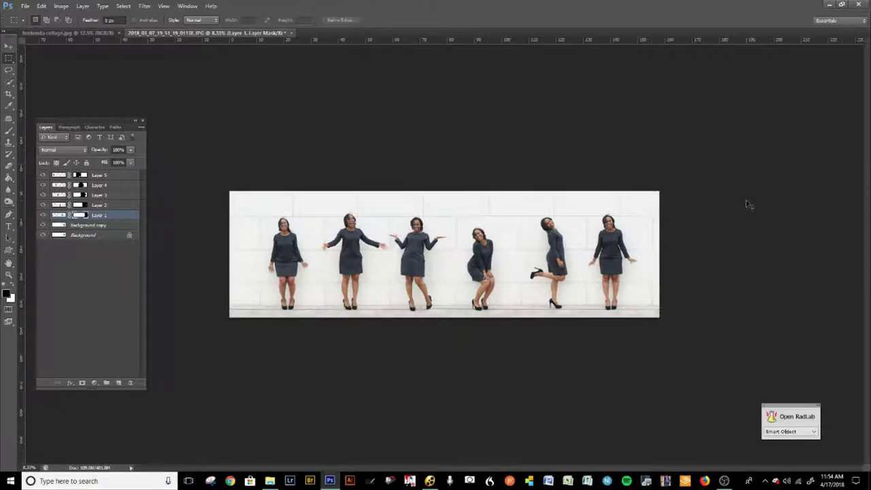
# - Examine the pavement seams by the figures' feet up close, toggling Layer 5 and Layer 4 visibility to identify the layer covering them
pyautogui.hotkey('ctrl', '+')
pyautogui.hotkey('ctrl', '+')
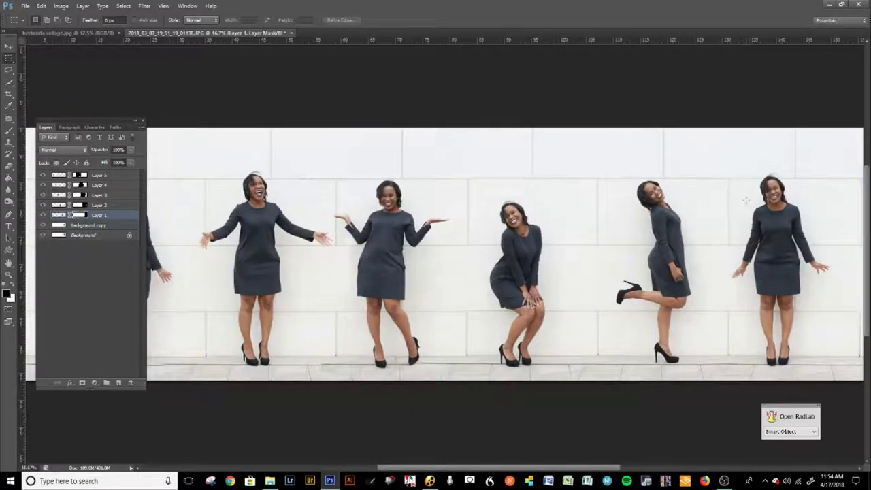
pyautogui.moveTo(401, 255); pyautogui.dragTo(569, 274)
pyautogui.moveTo(459, 272); pyautogui.dragTo(548, 275)
pyautogui.hotkey('ctrl', '+')
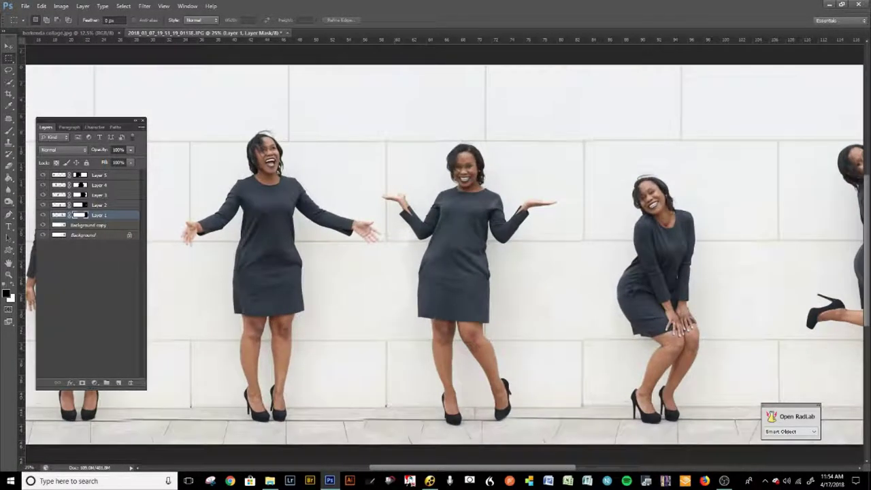
pyautogui.moveTo(447, 381); pyautogui.dragTo(408, 262)
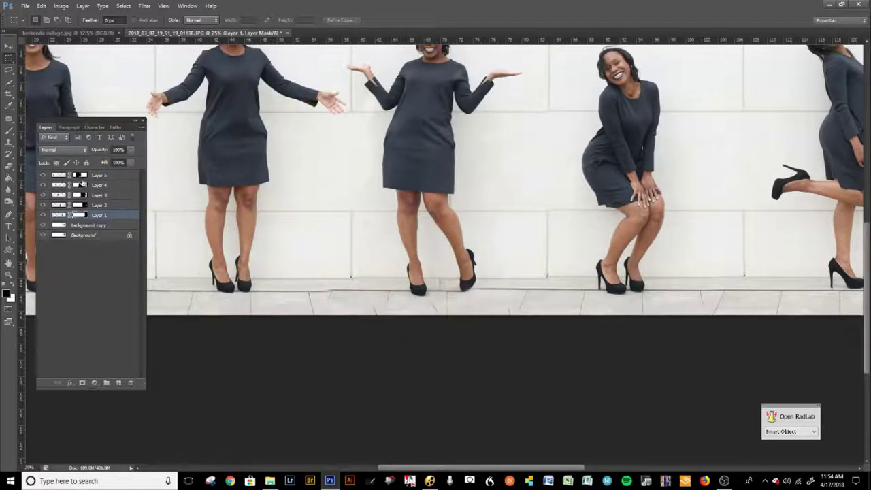
pyautogui.click(44, 175)
pyautogui.click(44, 175)
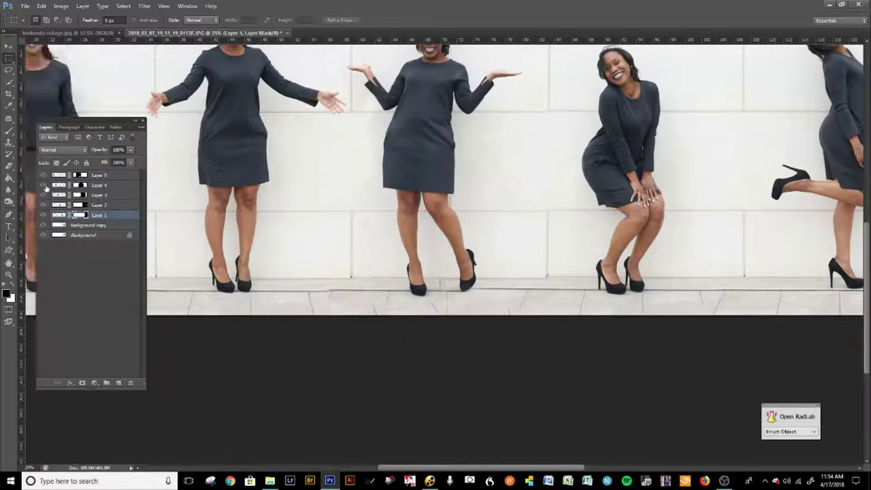
pyautogui.click(43, 186)
pyautogui.click(43, 185)
pyautogui.click(42, 185)
# - Paint black on Layer 4's mask with a smaller brush to blend the pavement seam at the palms-up figure's shoes
pyautogui.click(80, 185)
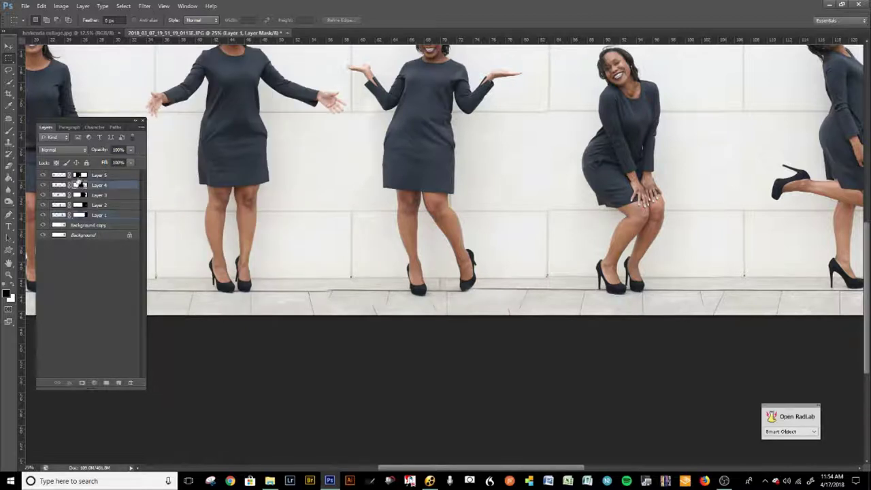
pyautogui.click(9, 132)
pyautogui.press('[')
pyautogui.press('[')
pyautogui.press('[')
pyautogui.press('[')
pyautogui.press('[')
pyautogui.press('[')
pyautogui.press('[')
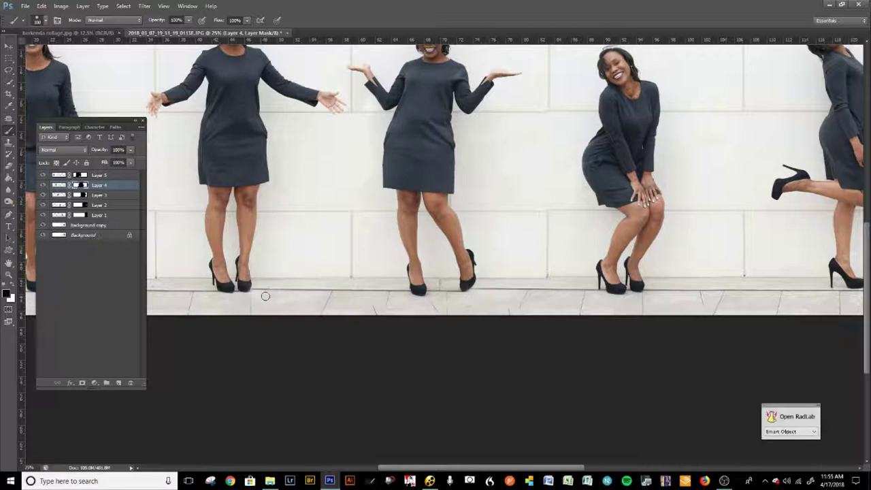
pyautogui.press('x')
pyautogui.press(']')
pyautogui.press(']')
pyautogui.press('x')
pyautogui.moveTo(447, 288)
pyautogui.mouseDown()
pyautogui.moveTo(379, 296)
pyautogui.moveTo(399, 314)
pyautogui.moveTo(448, 316)
pyautogui.moveTo(480, 292)
pyautogui.moveTo(426, 314)
pyautogui.moveTo(500, 289)
pyautogui.moveTo(494, 303)
pyautogui.moveTo(521, 308)
pyautogui.moveTo(525, 296)
pyautogui.moveTo(332, 317)
pyautogui.moveTo(330, 303)
pyautogui.moveTo(443, 282)
pyautogui.moveTo(475, 292)
pyautogui.mouseUp()
pyautogui.click(99, 205)
pyautogui.press('x')
pyautogui.moveTo(519, 305); pyautogui.dragTo(513, 314)
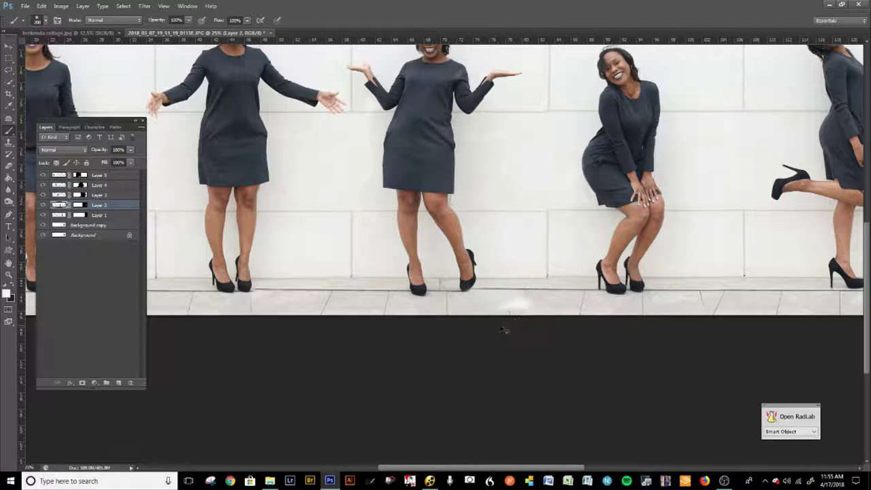
pyautogui.moveTo(87, 207); pyautogui.dragTo(83, 204)
pyautogui.press('c')
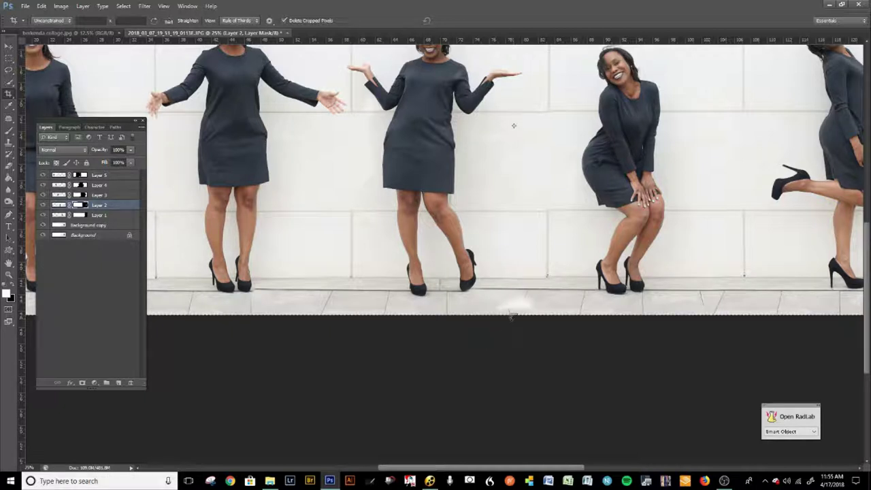
pyautogui.click(513, 125)
pyautogui.press('ctrl')
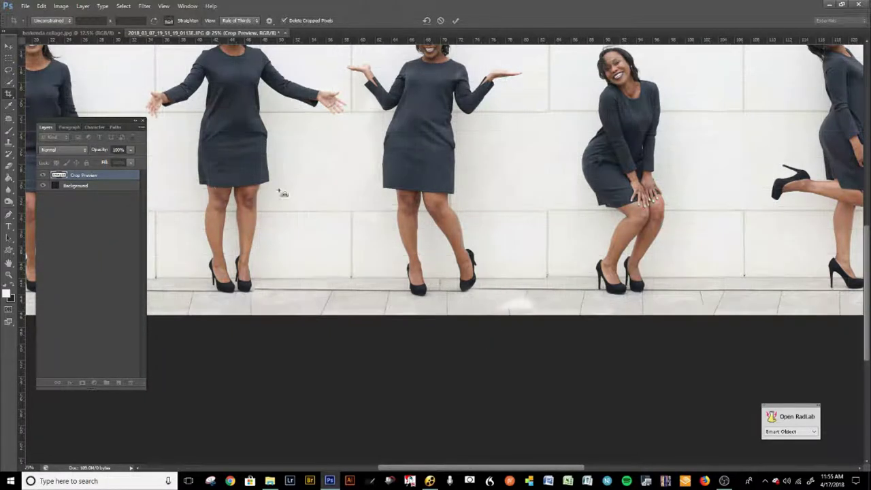
pyautogui.press('Escape')
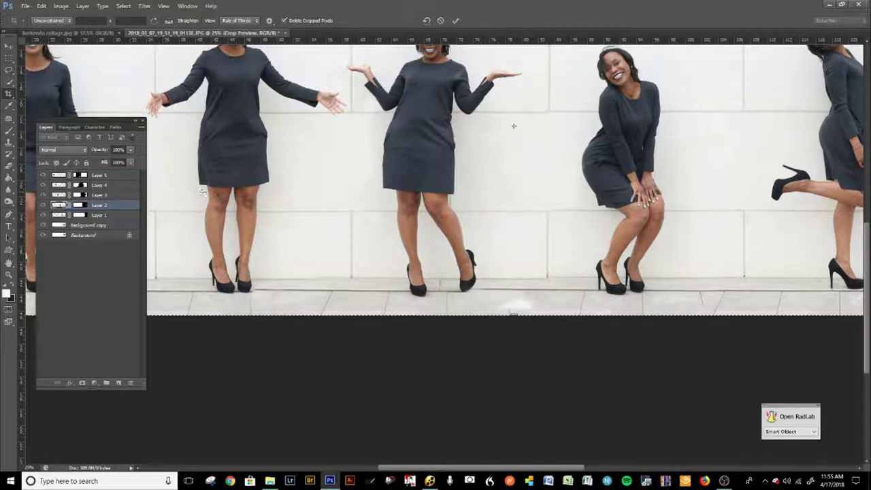
pyautogui.click(79, 205)
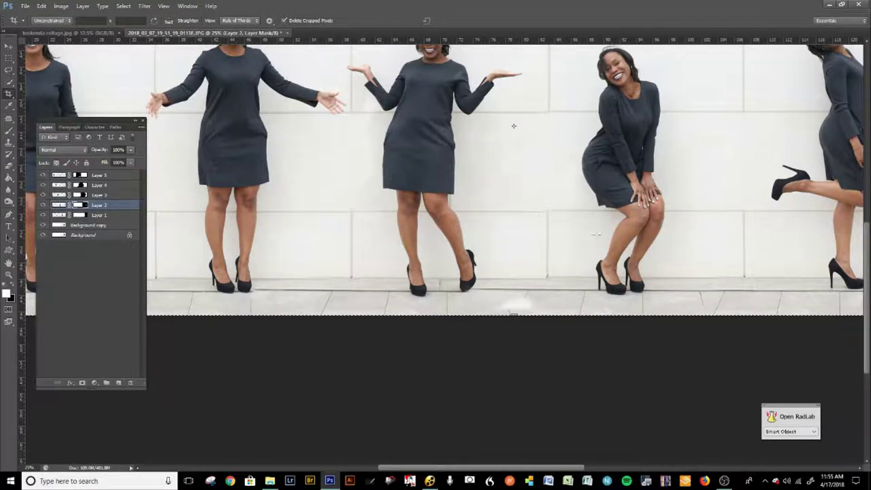
pyautogui.press('b')
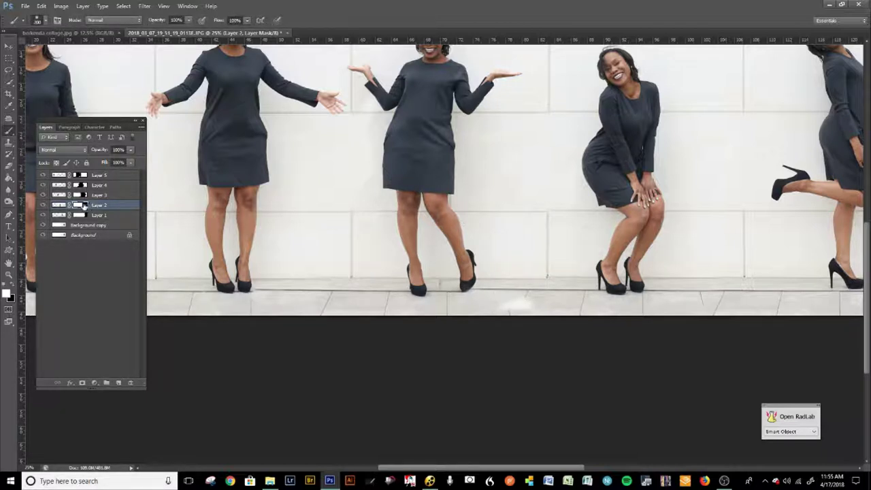
pyautogui.press('x')
pyautogui.hotkey('alt', ']')
pyautogui.hotkey('alt', ']')
pyautogui.press('x')
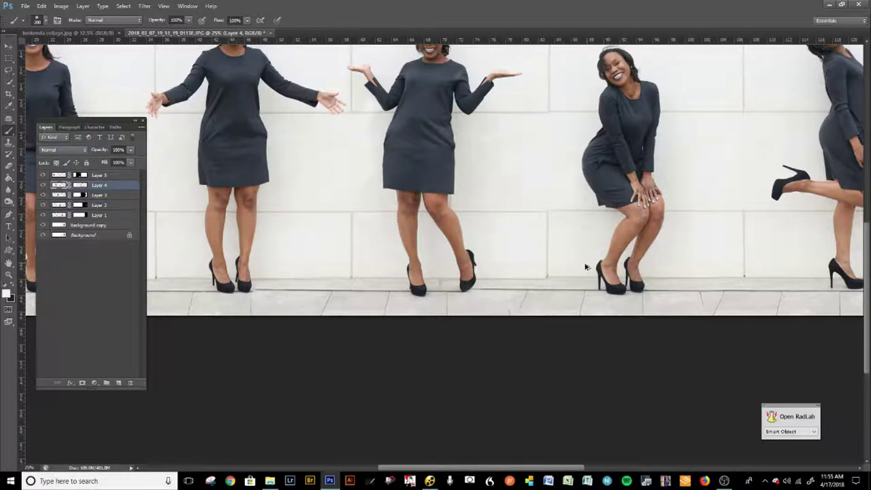
# - Try to blend the pavement between the palms-up and crouching figures by painting white on Layer 2's mask, and undo the stroke
pyautogui.click(84, 204)
pyautogui.click(81, 205)
pyautogui.moveTo(517, 304); pyautogui.dragTo(496, 305)
pyautogui.hotkey('ctrl', 'z')
pyautogui.press('x')
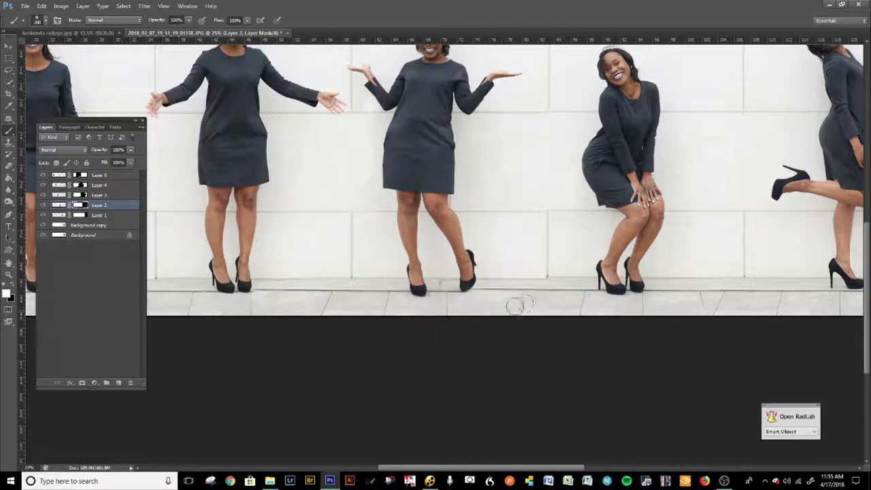
# - Paint white on Layer 3's mask to blend the pavement seam beside the palms-up figure's bent-leg shoe
pyautogui.click(81, 195)
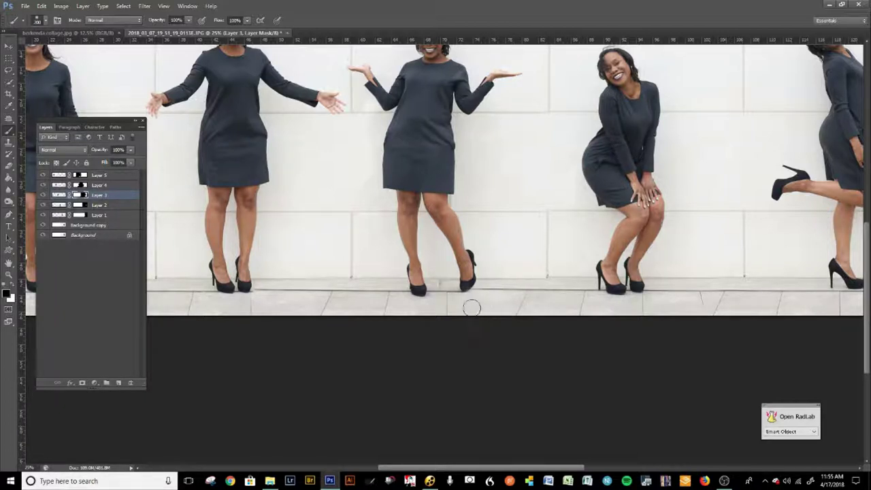
pyautogui.press('x')
pyautogui.moveTo(460, 285)
pyautogui.mouseDown()
pyautogui.moveTo(469, 283)
pyautogui.moveTo(464, 288)
pyautogui.mouseUp()
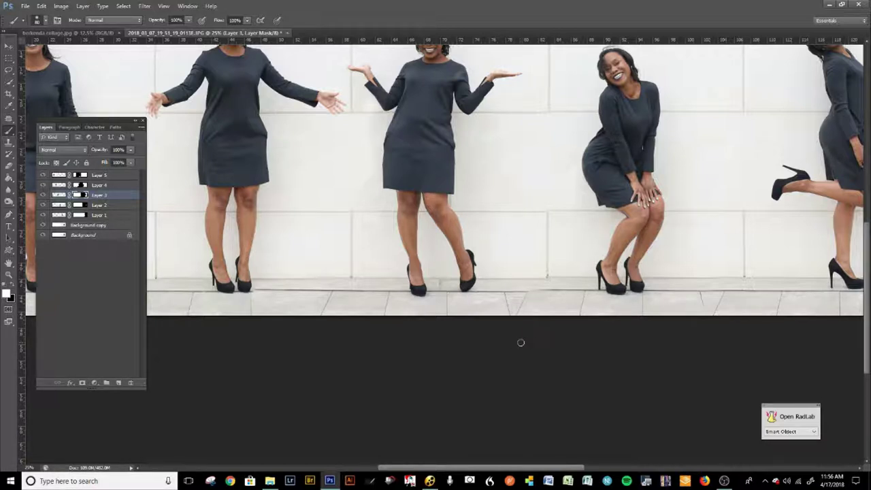
# - Examine the whole collage and the wall and pavement around the figures up close for remaining seams
pyautogui.hotkey('ctrl', '-')
pyautogui.hotkey('ctrl', '-')
pyautogui.hotkey('ctrl', '-')
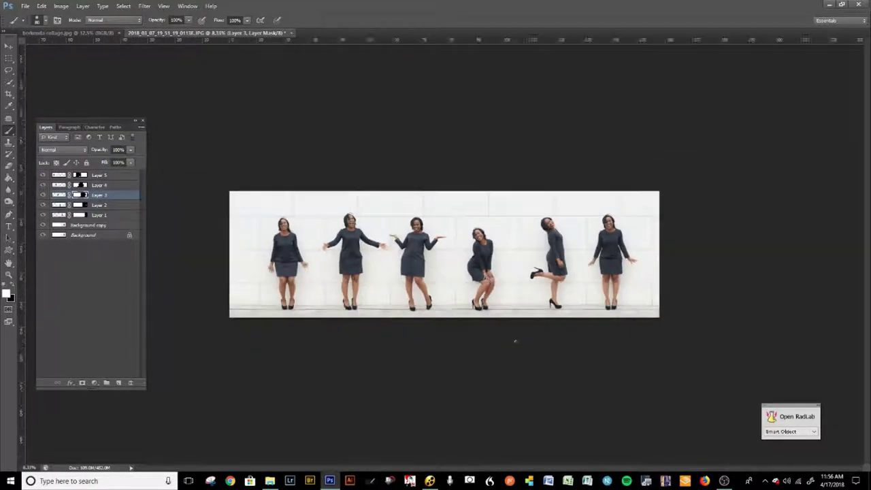
pyautogui.hotkey('ctrl', '+')
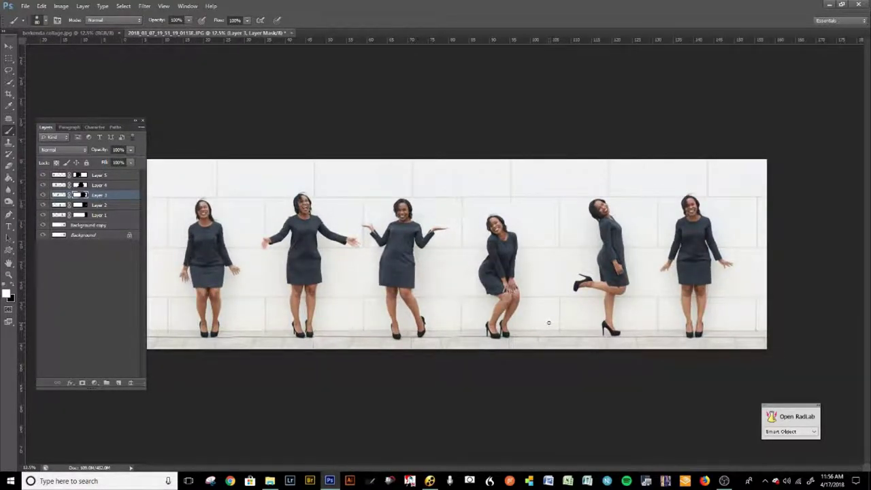
pyautogui.hotkey('ctrl', '-')
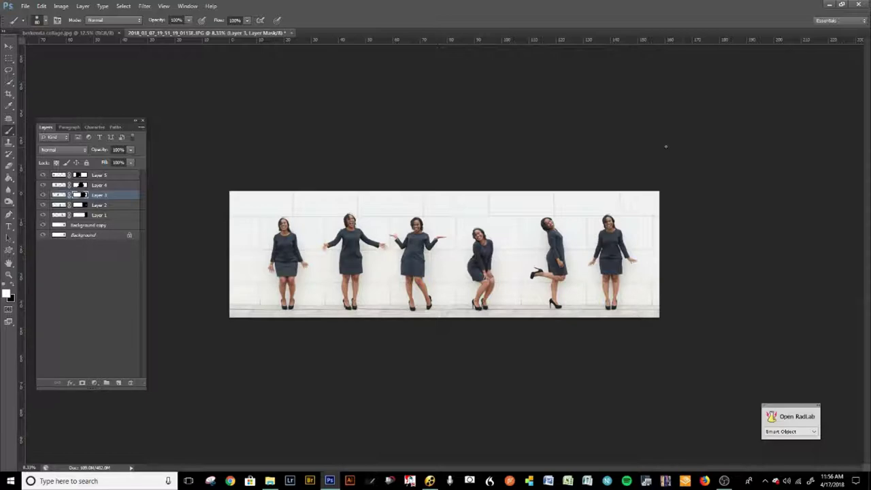
pyautogui.hotkey('ctrl', '+')
pyautogui.hotkey('ctrl', '+')
pyautogui.hotkey('ctrl', '+')
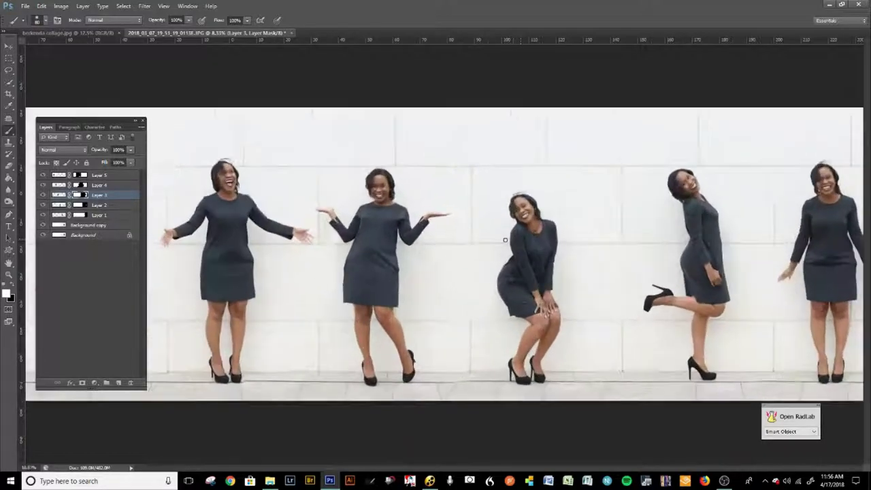
pyautogui.hscroll(-3, 401, 277)
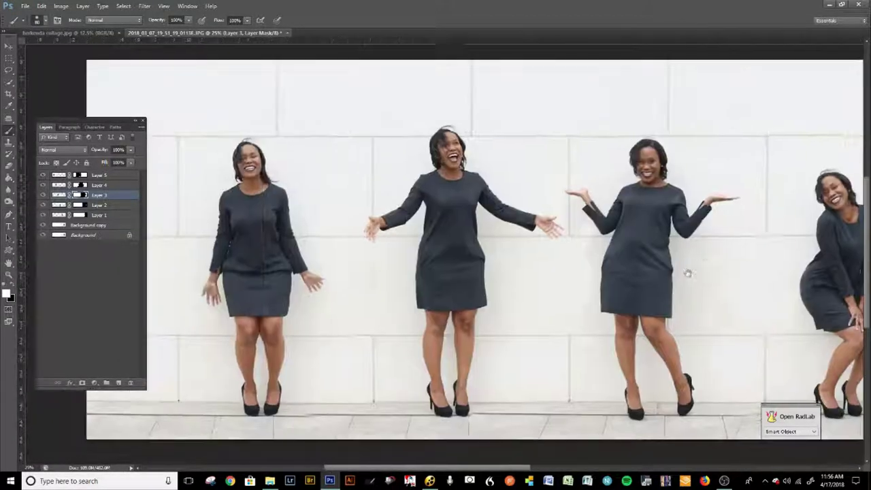
pyautogui.scroll(-2, 490, 232)
# - Save the layered collage in the Originals folder as the Photoshop file 2018_03_07_19_51_19_0113EC
pyautogui.hotkey('ctrl', 'shift', 's')
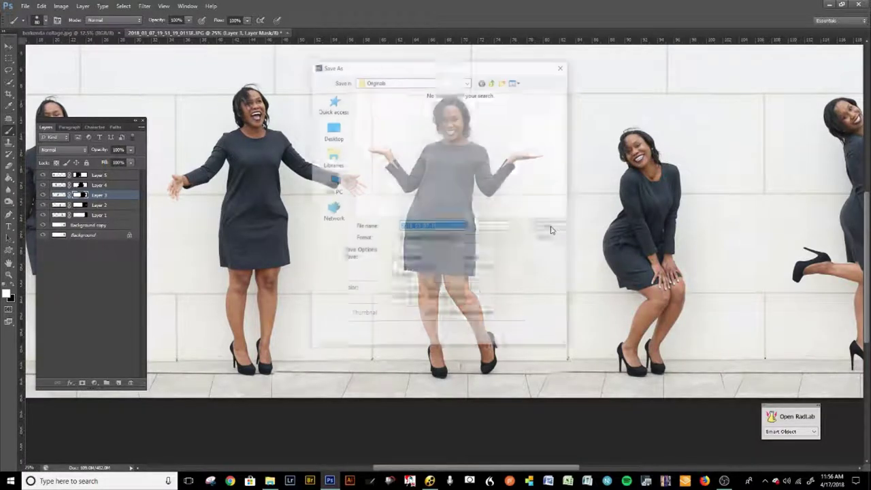
pyautogui.click(484, 225)
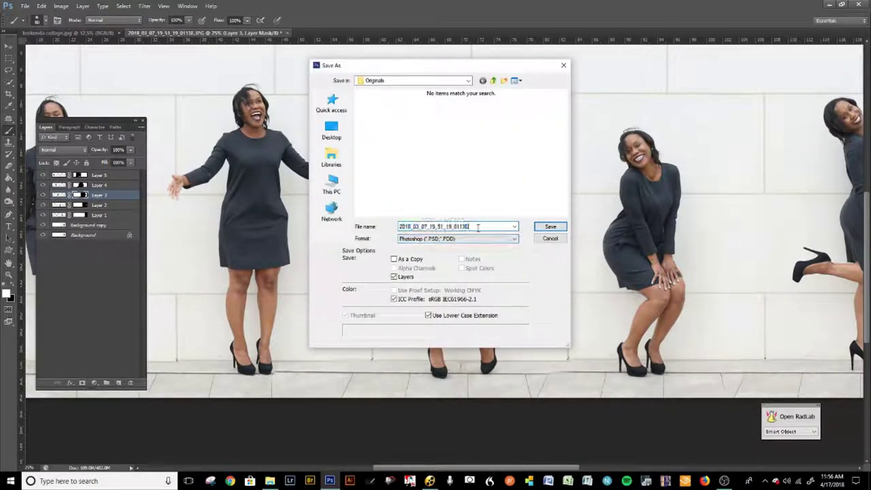
pyautogui.write('C')
pyautogui.press('Return')
pyautogui.press('Return')
# - Merge all visible layers of the six-figure collage into a single Background layer
pyautogui.hotkey('ctrl', '-')
pyautogui.hotkey('ctrl', '-')
pyautogui.hotkey('ctrl', '-')
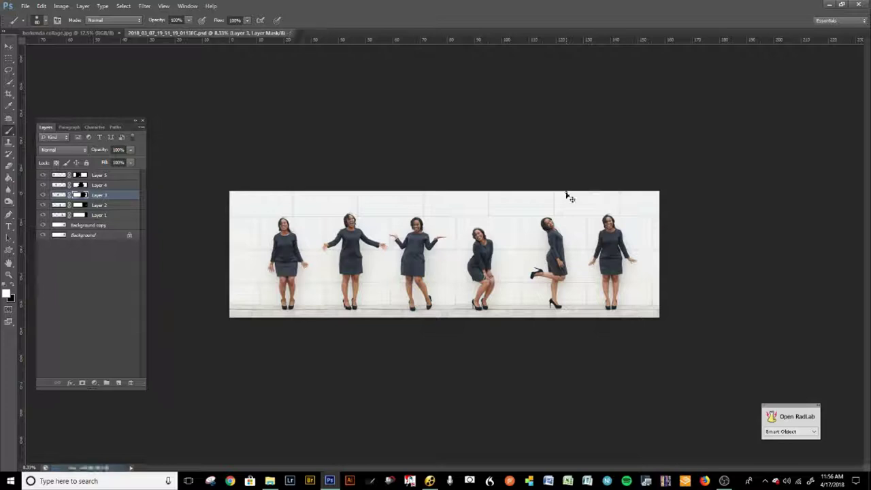
pyautogui.hotkey('ctrl', 'shift', 'e')
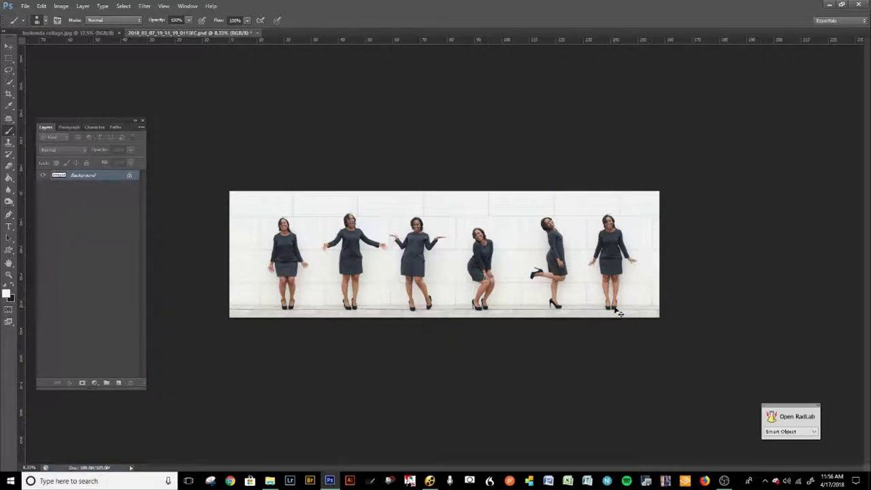
# - Start a Curves adjustment on the merged collage, slightly raising the RGB highlights and adding a shadow point with output 77
pyautogui.hotkey('ctrl', 'm')
pyautogui.moveTo(427, 372); pyautogui.dragTo(425, 366)
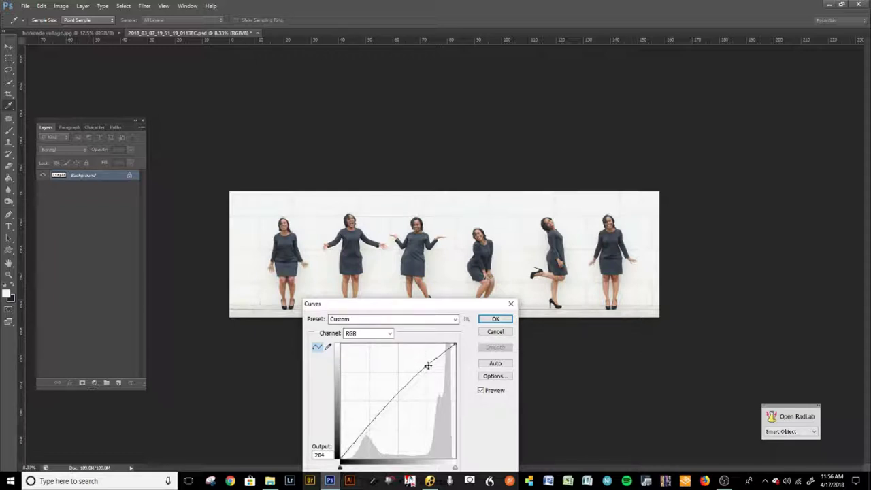
pyautogui.moveTo(426, 365); pyautogui.dragTo(424, 368)
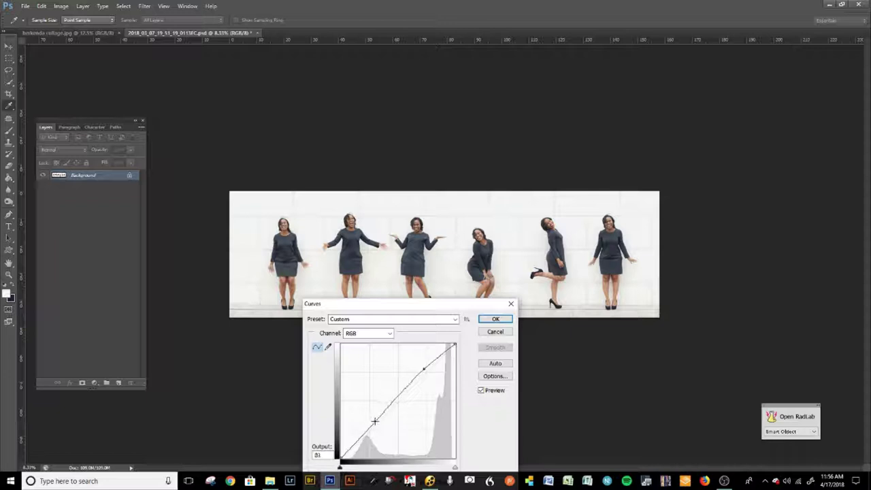
pyautogui.moveTo(374, 421); pyautogui.dragTo(373, 424)
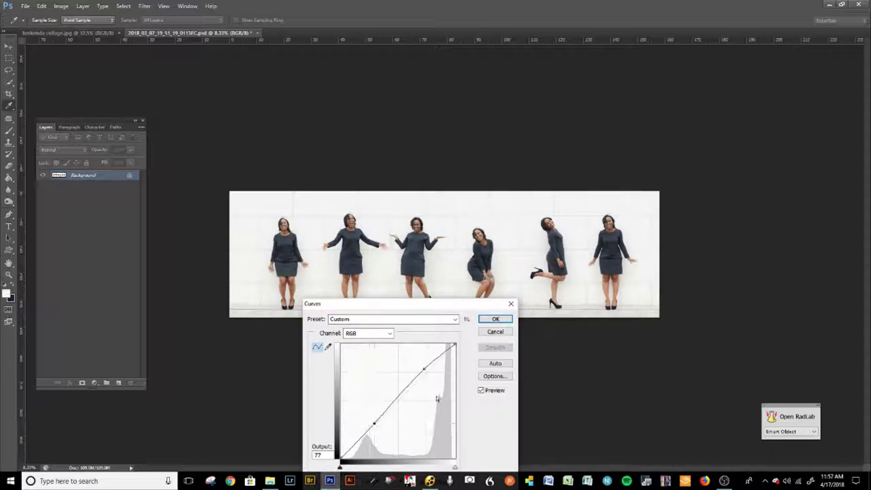
# - Add a slightly lowered midtone point with output 133 to the Blue curve and raise the Red curve's midtones slightly
pyautogui.click(363, 334)
pyautogui.click(359, 361)
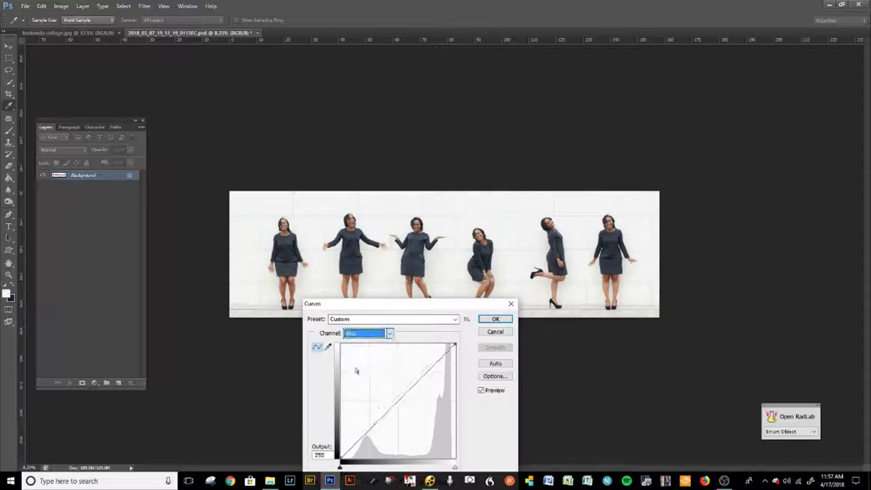
pyautogui.click(402, 398)
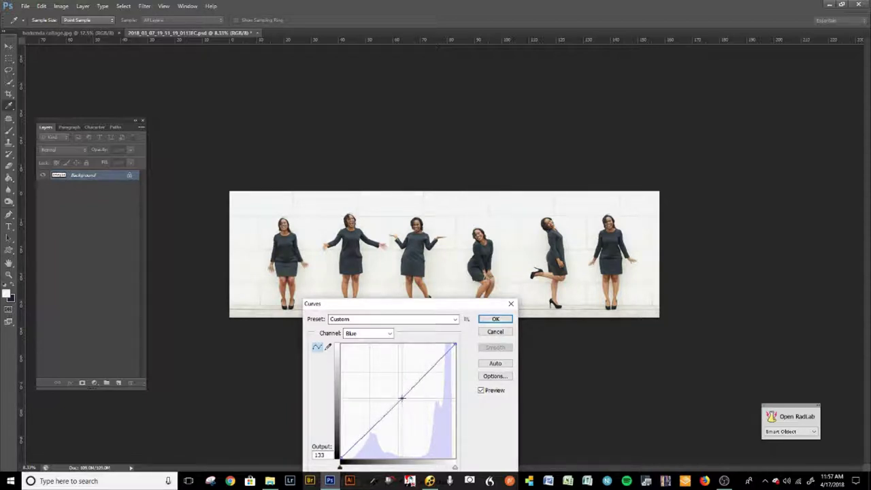
pyautogui.click(370, 333)
pyautogui.click(359, 346)
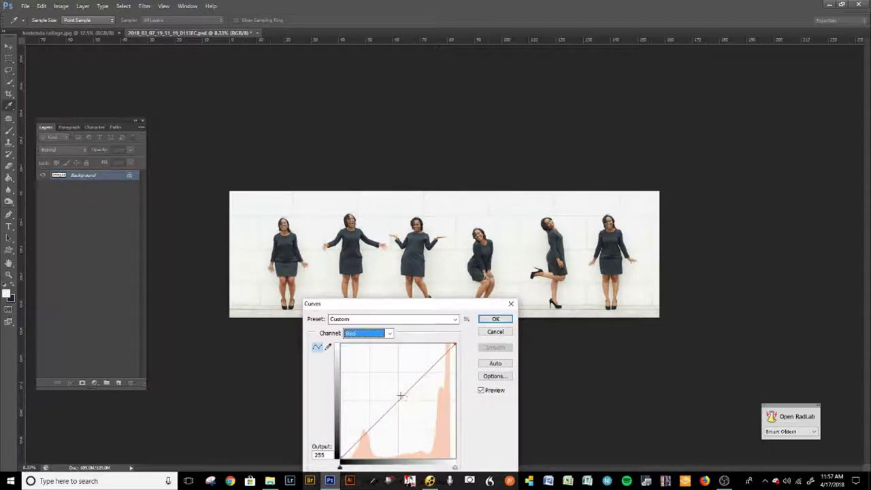
# - Raise the RGB curve's midtones and set its highlight point to output 201, and apply the Curves adjustment
pyautogui.click(367, 333)
pyautogui.click(359, 338)
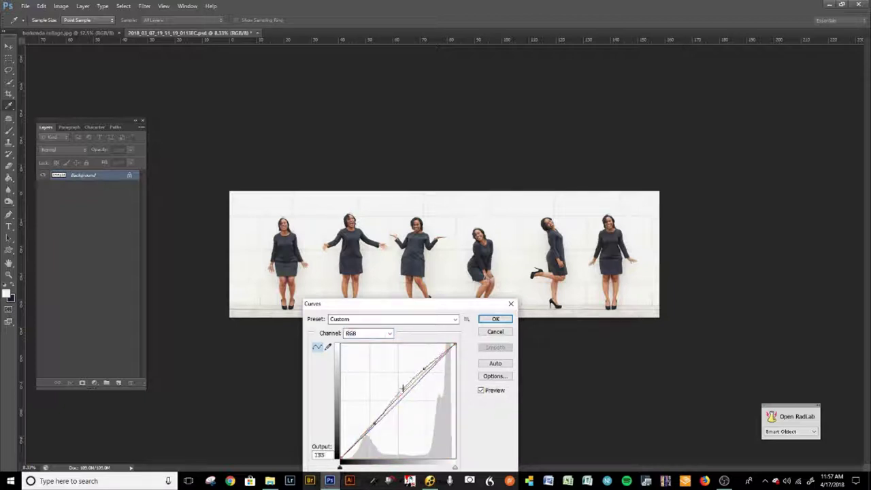
pyautogui.moveTo(402, 387); pyautogui.dragTo(422, 367)
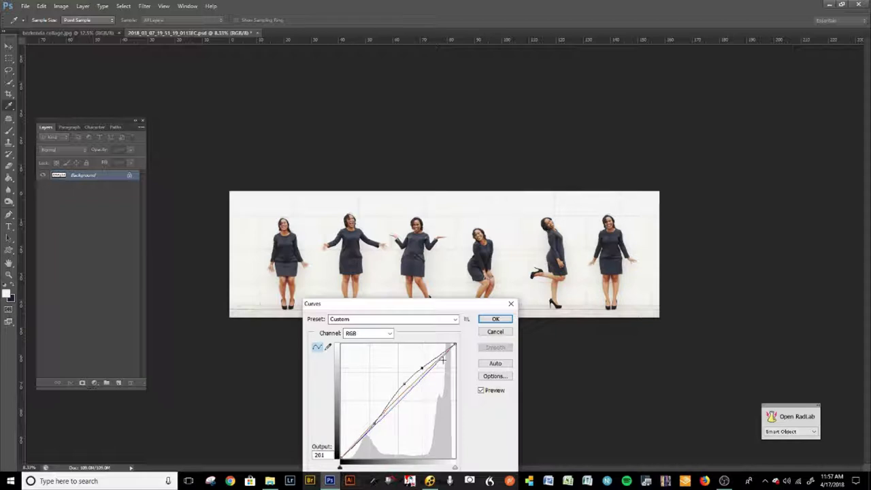
pyautogui.click(495, 318)
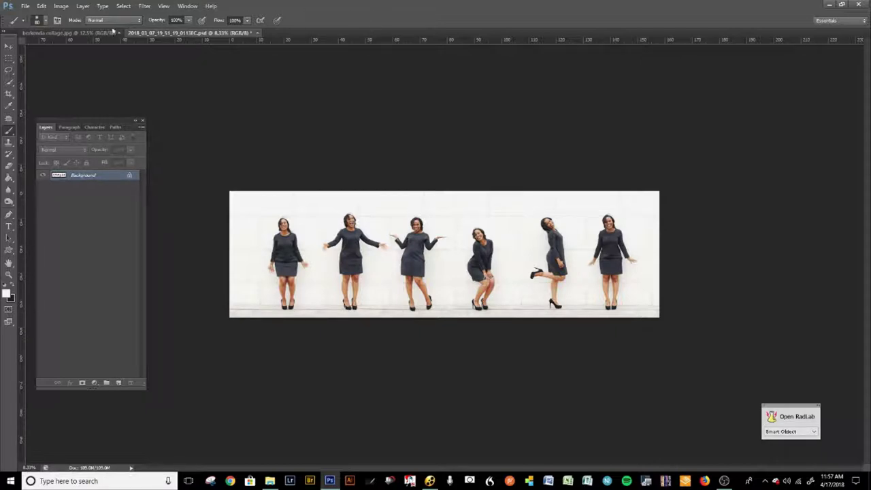
# - Compare the new collage with the previously finished collage in the other open document
pyautogui.click(108, 32)
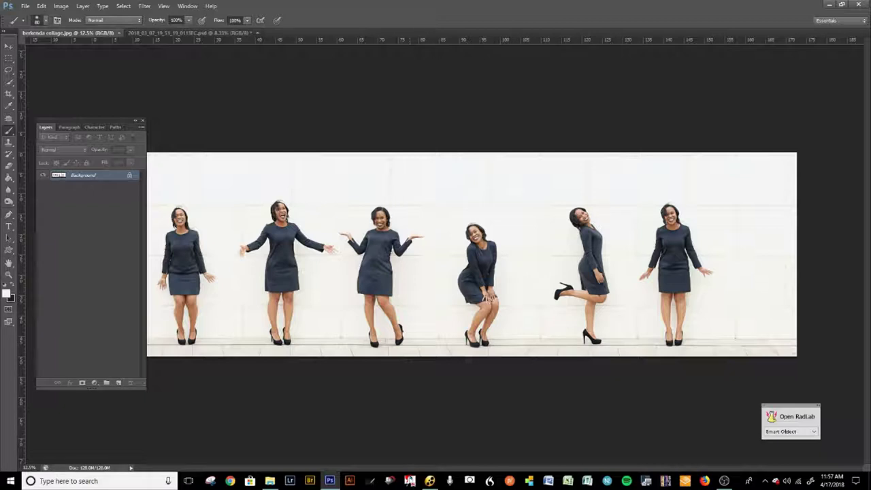
pyautogui.click(228, 33)
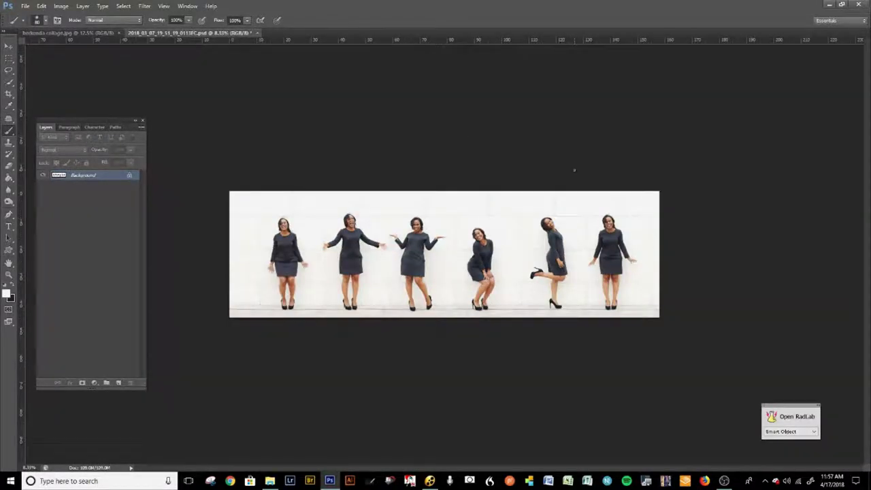